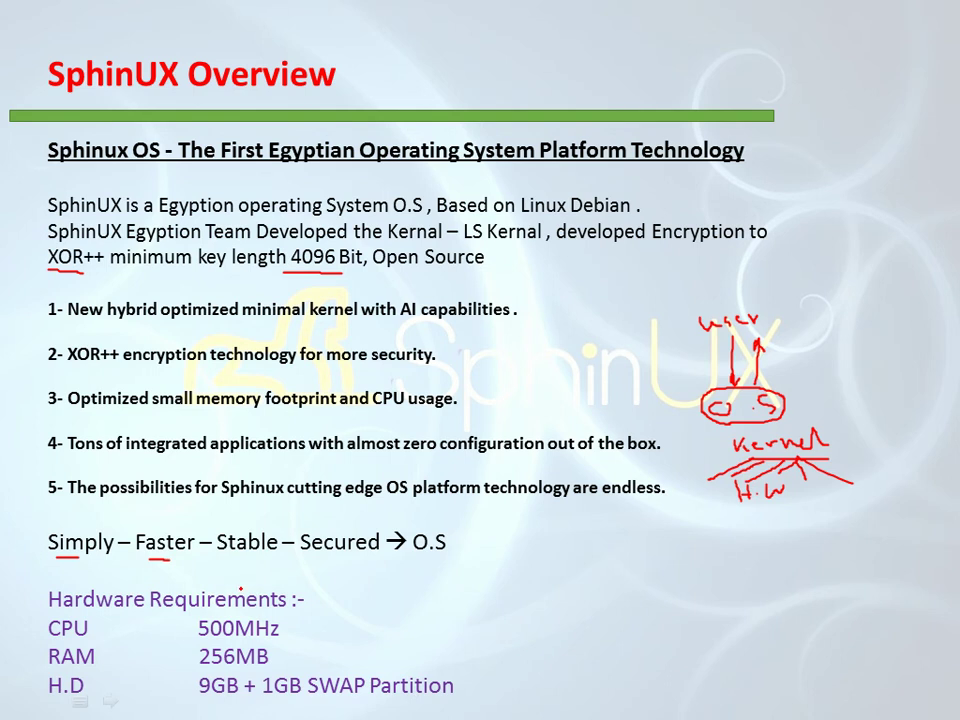
Switch from the PowerPoint slideshow to the VMware window running SphinUX
key(alt+Tab)
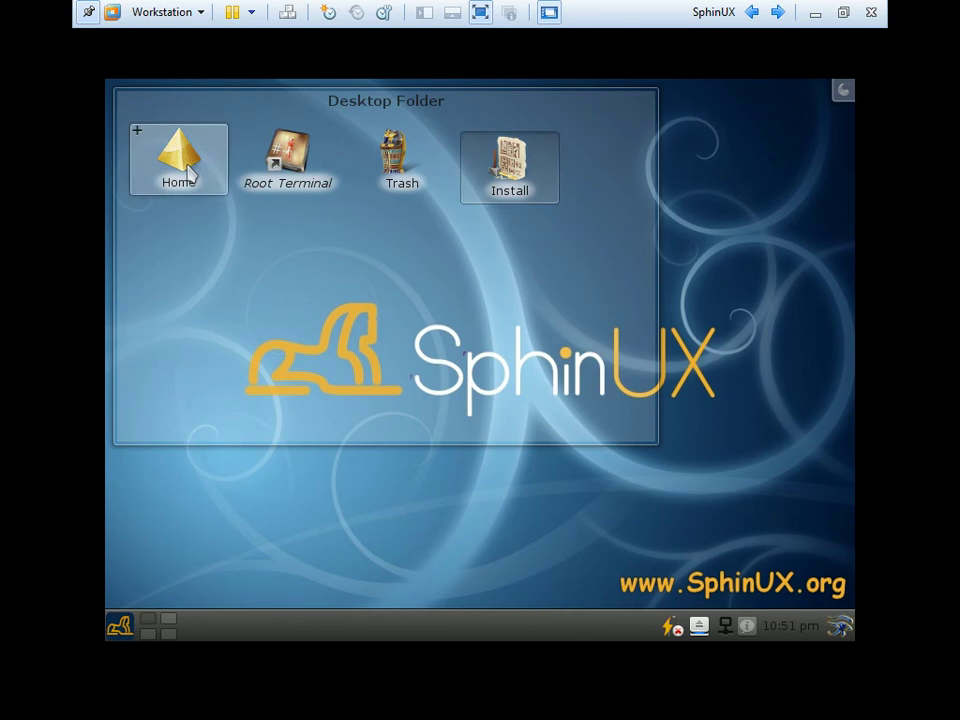
Open the Home folder in Dolphin, raise the tray volume near maximum, and maximize Dolphin
click(190, 172)
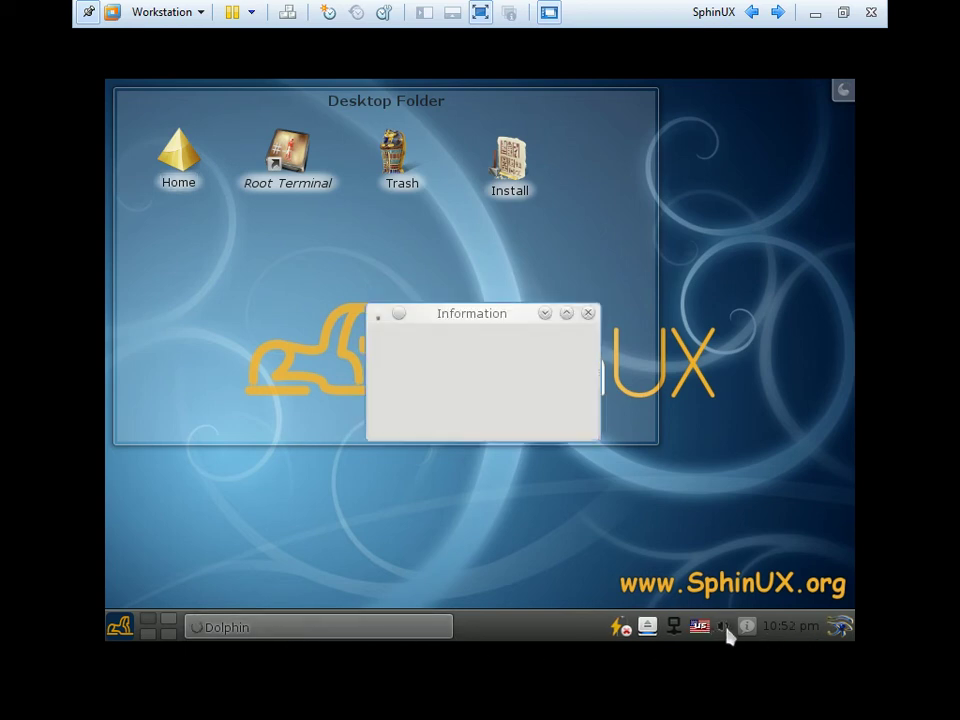
click(723, 627)
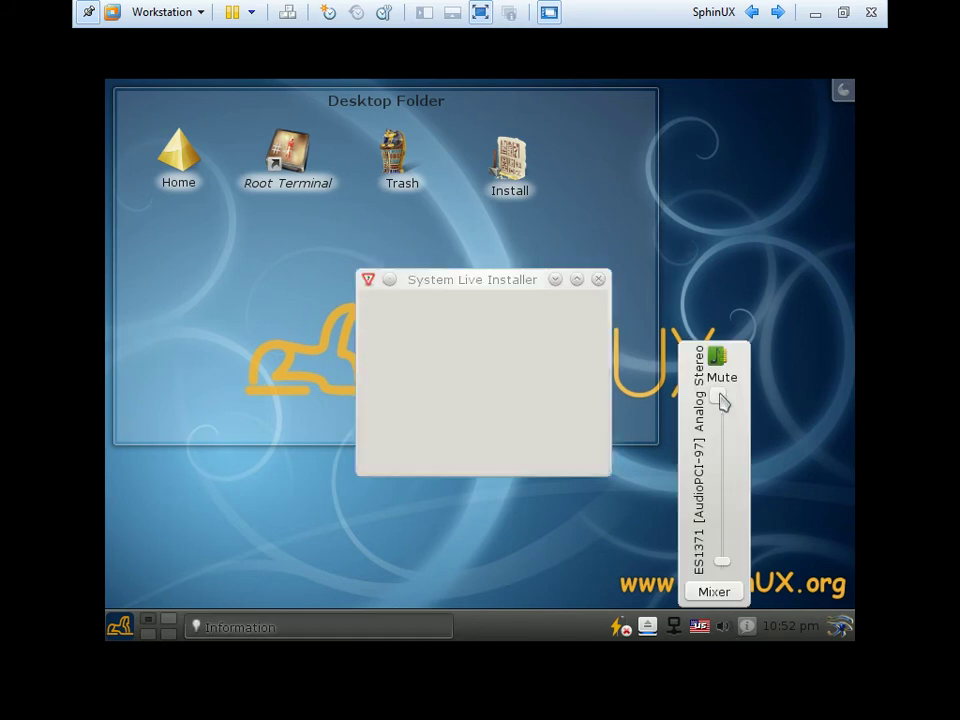
drag(722, 565, 726, 428)
click(499, 403)
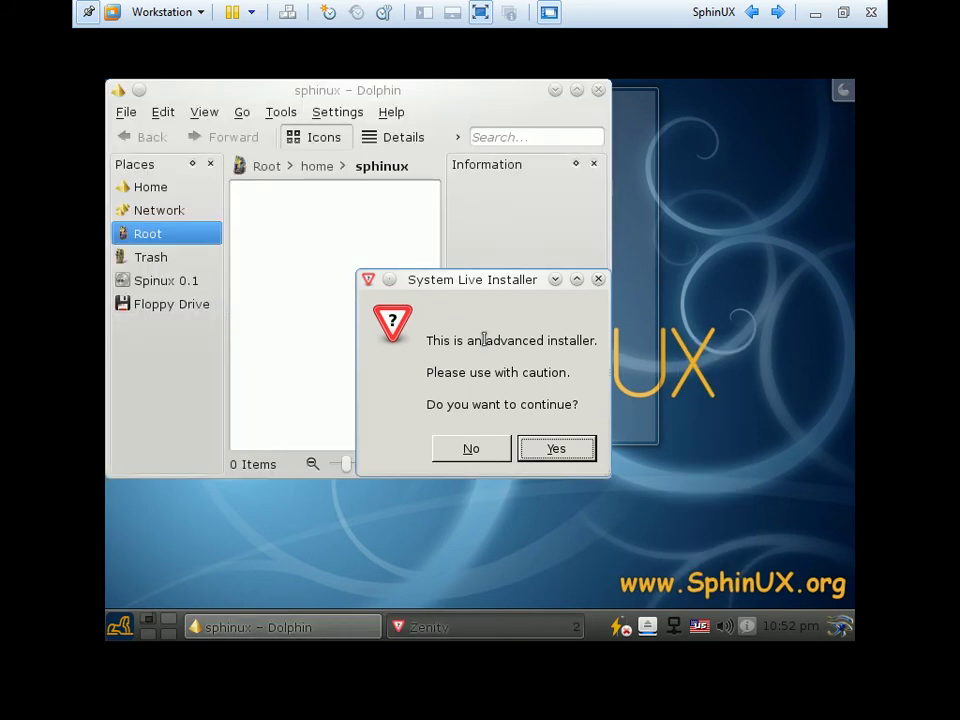
double_click(456, 90)
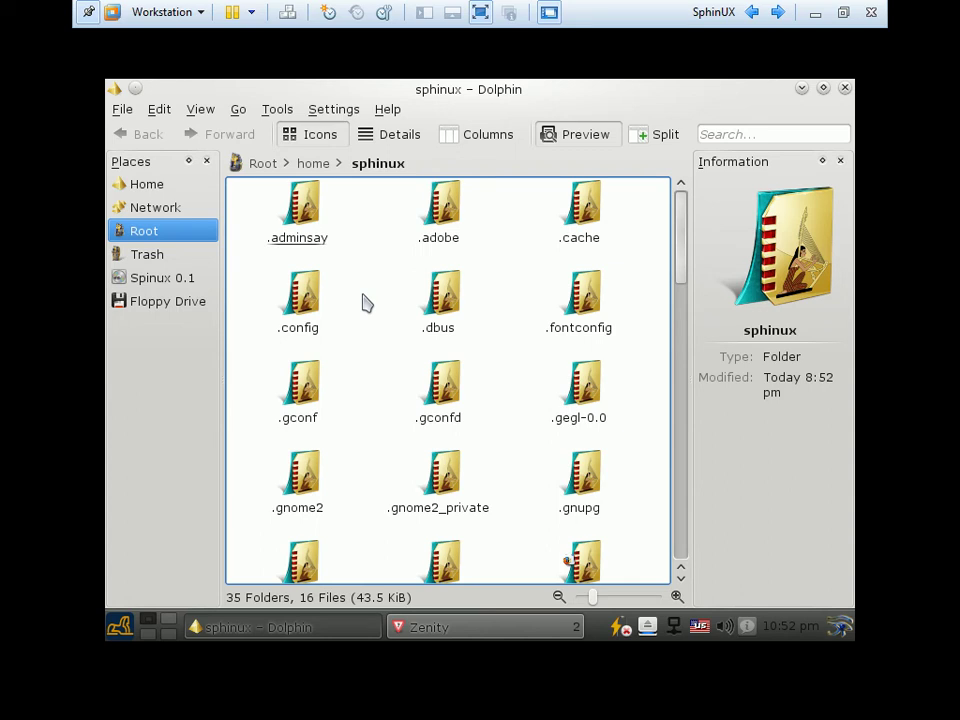
click(317, 240)
click(445, 230)
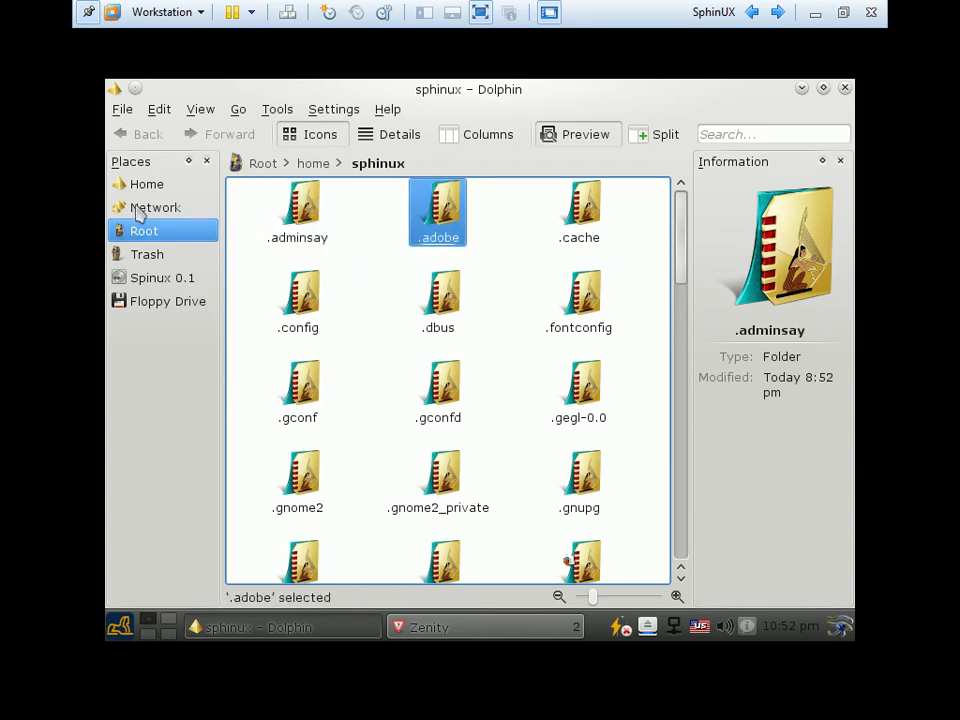
click(148, 186)
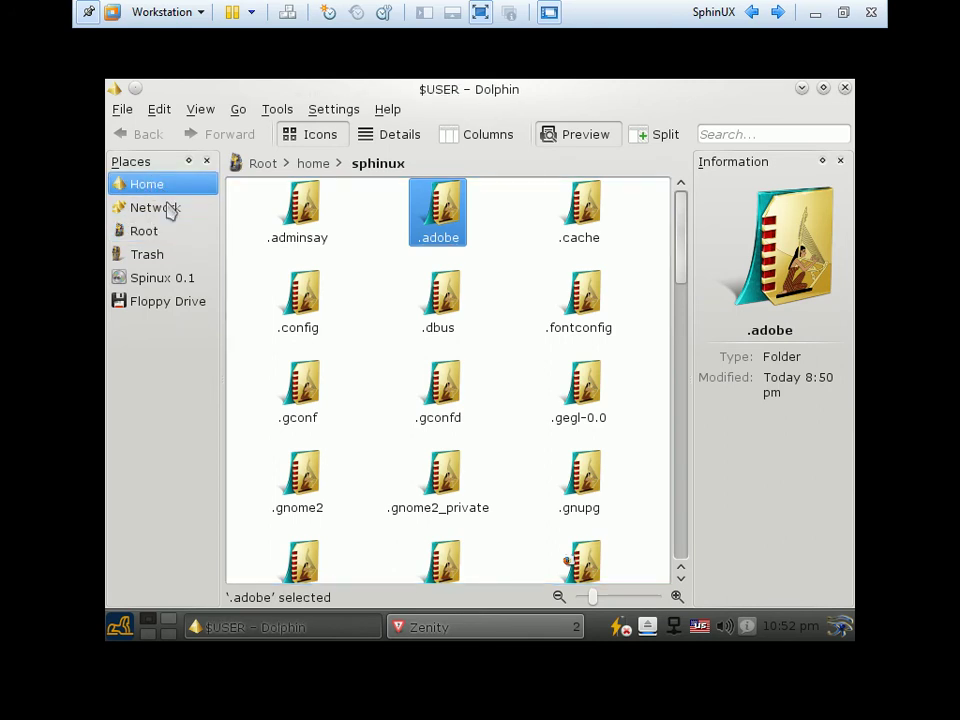
click(160, 234)
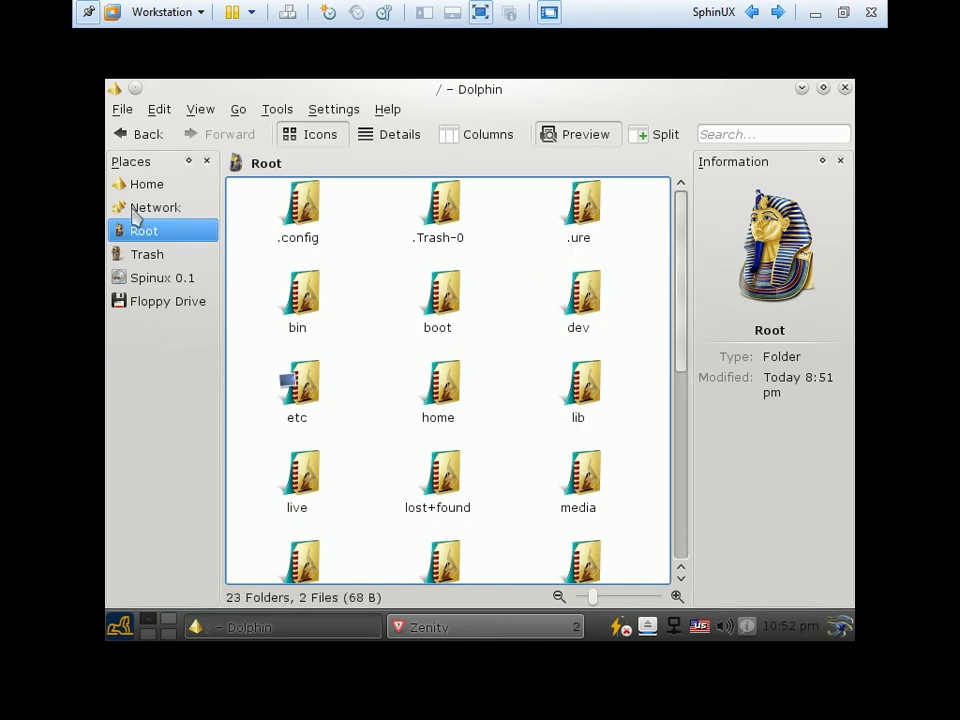
click(152, 207)
drag(305, 336, 600, 226)
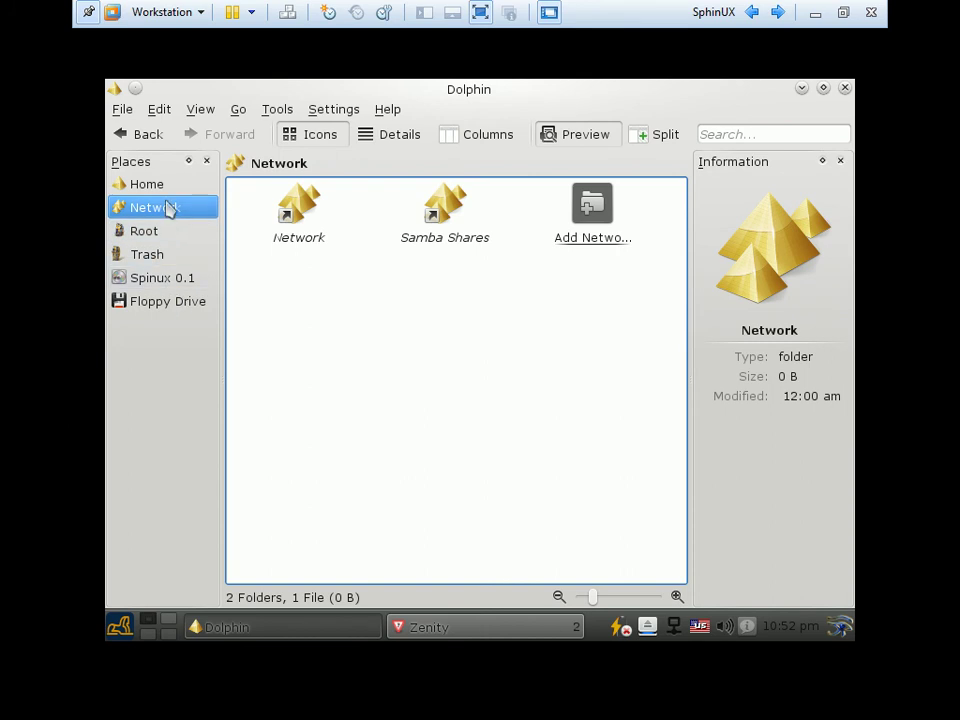
click(140, 238)
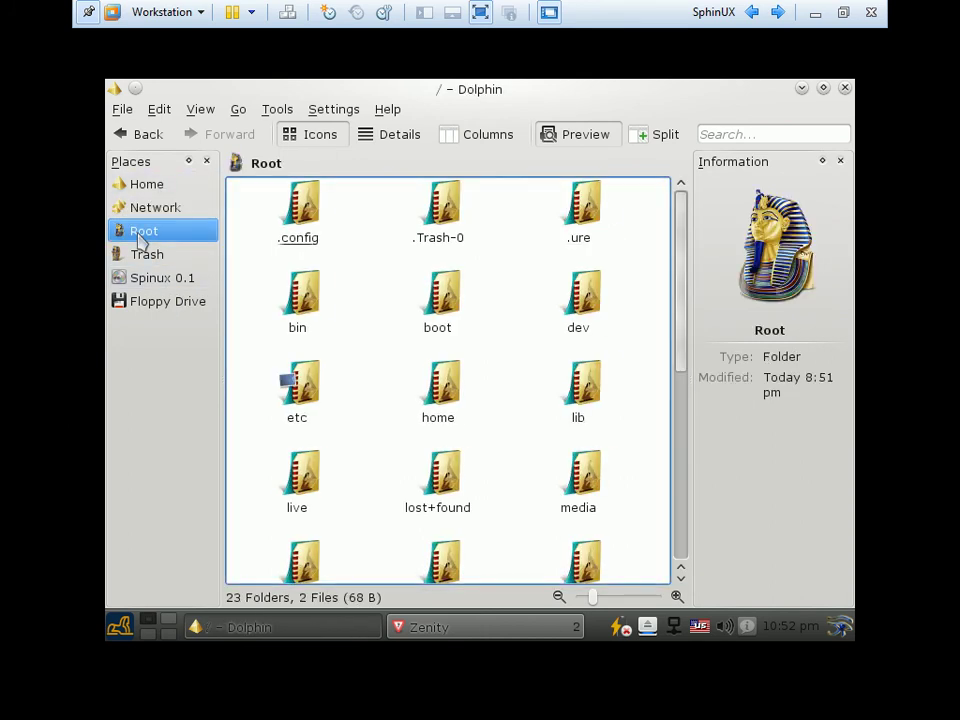
scroll(395, 279, down, 4)
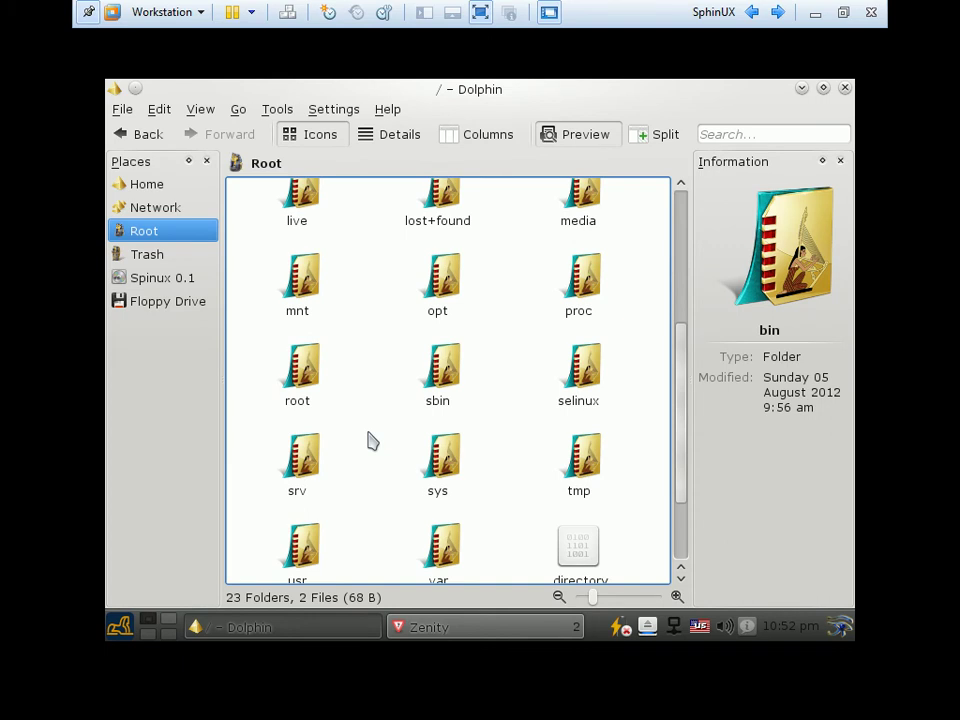
scroll(370, 440, up, 3)
scroll(505, 337, up, 1)
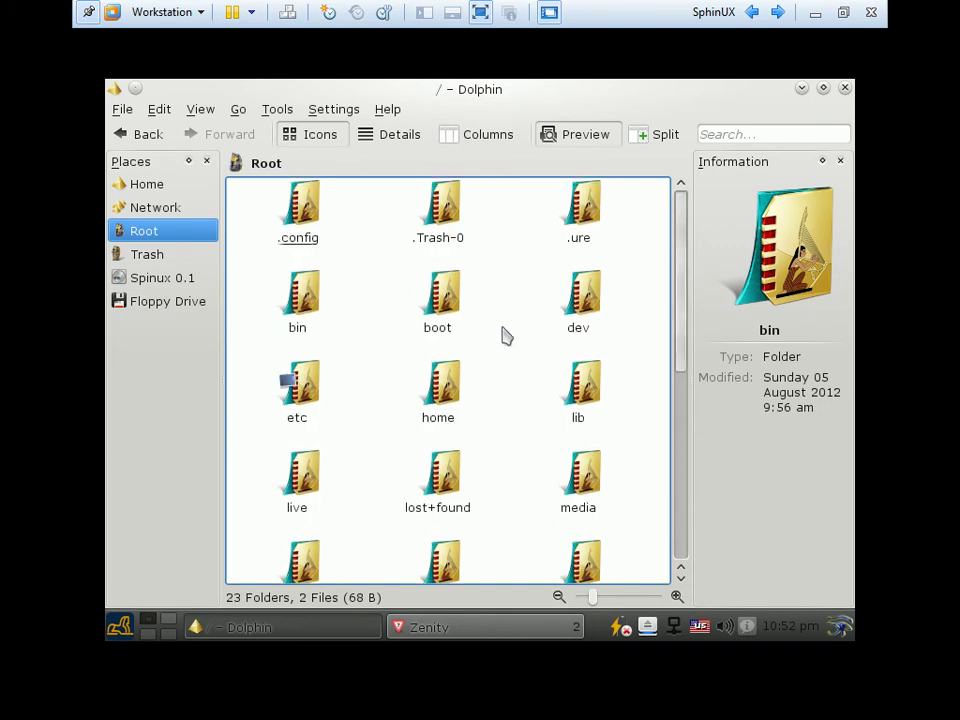
click(447, 330)
click(322, 302)
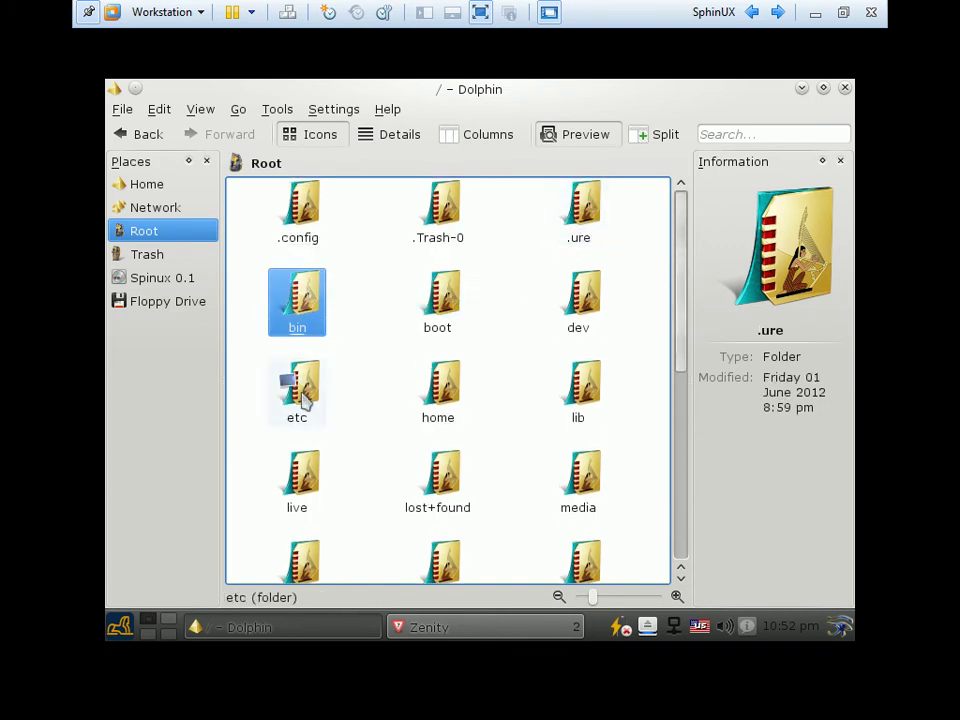
click(462, 405)
click(156, 184)
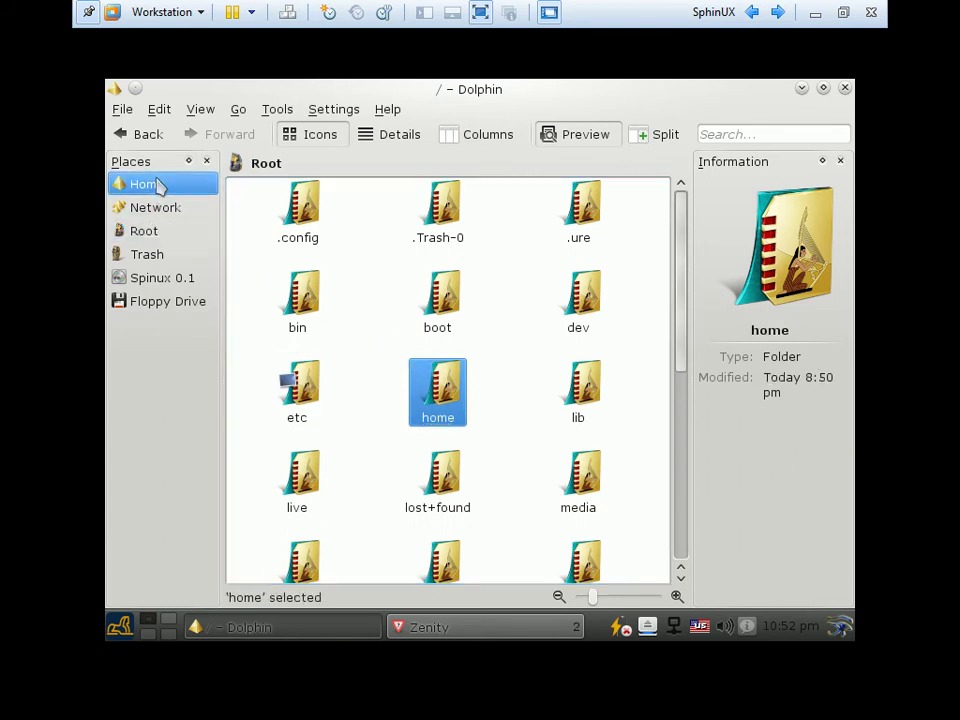
scroll(378, 307, down, 5)
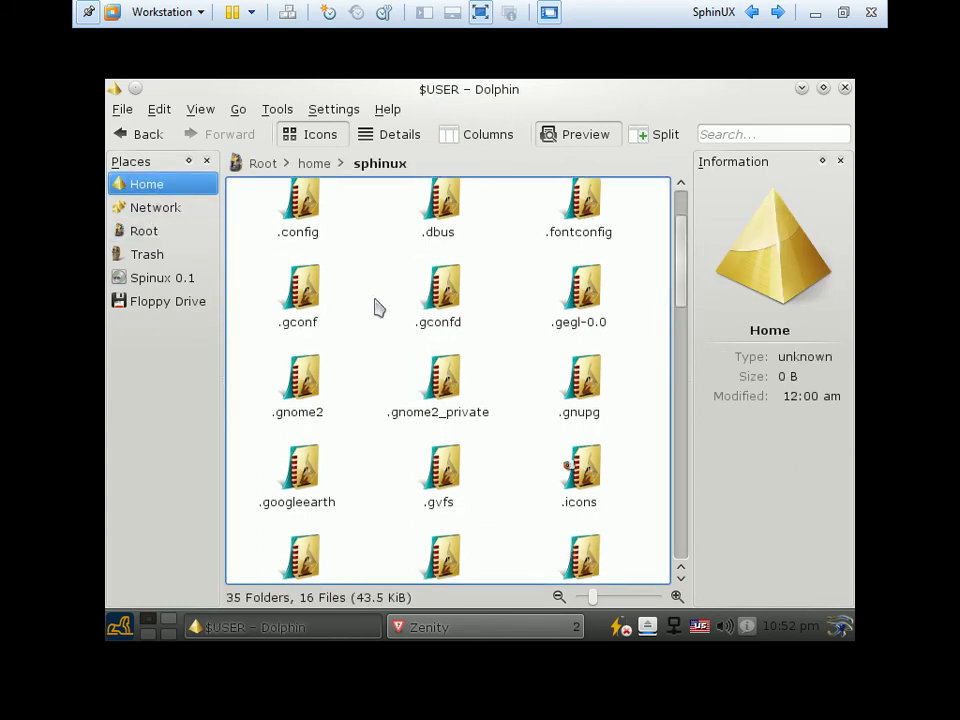
Create a new presentation file named 'Presentation Document' in the home folder
right_click(358, 328)
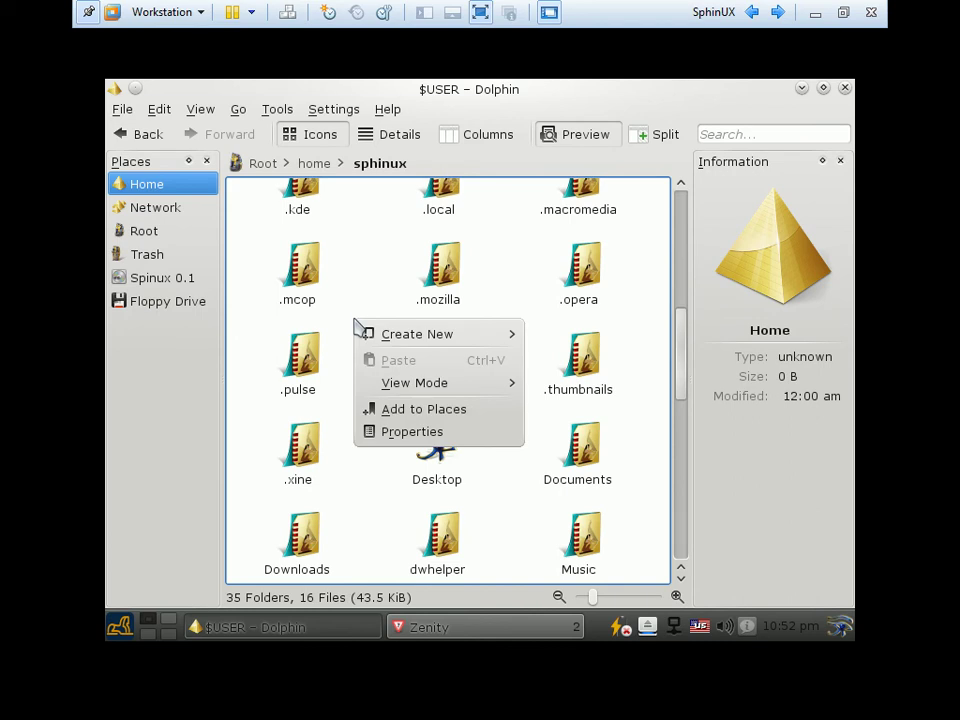
mouse_move(516, 338)
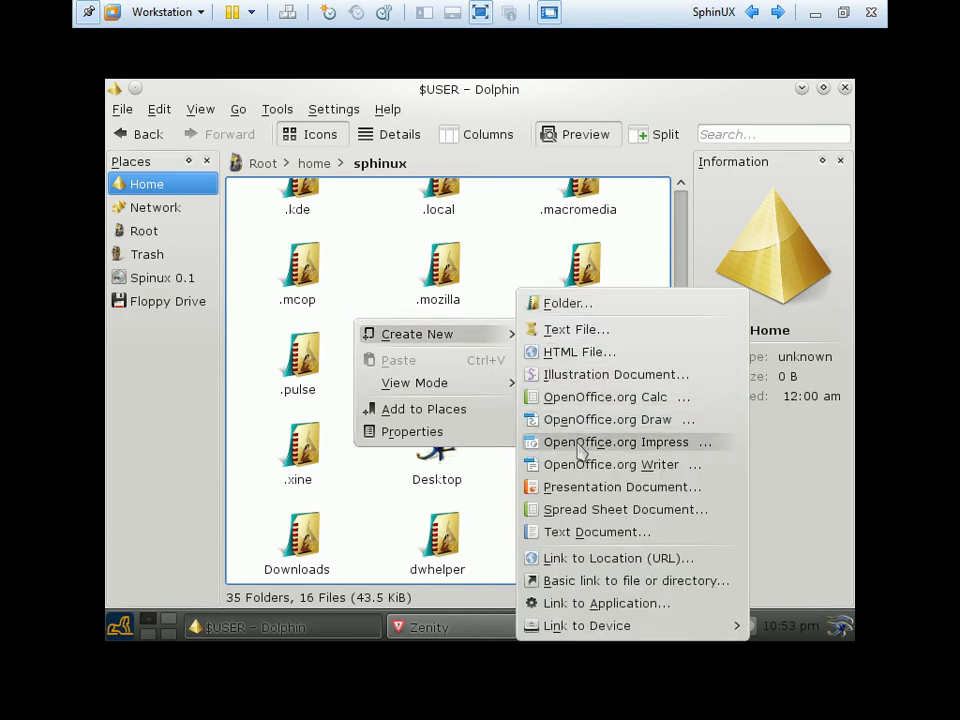
click(620, 488)
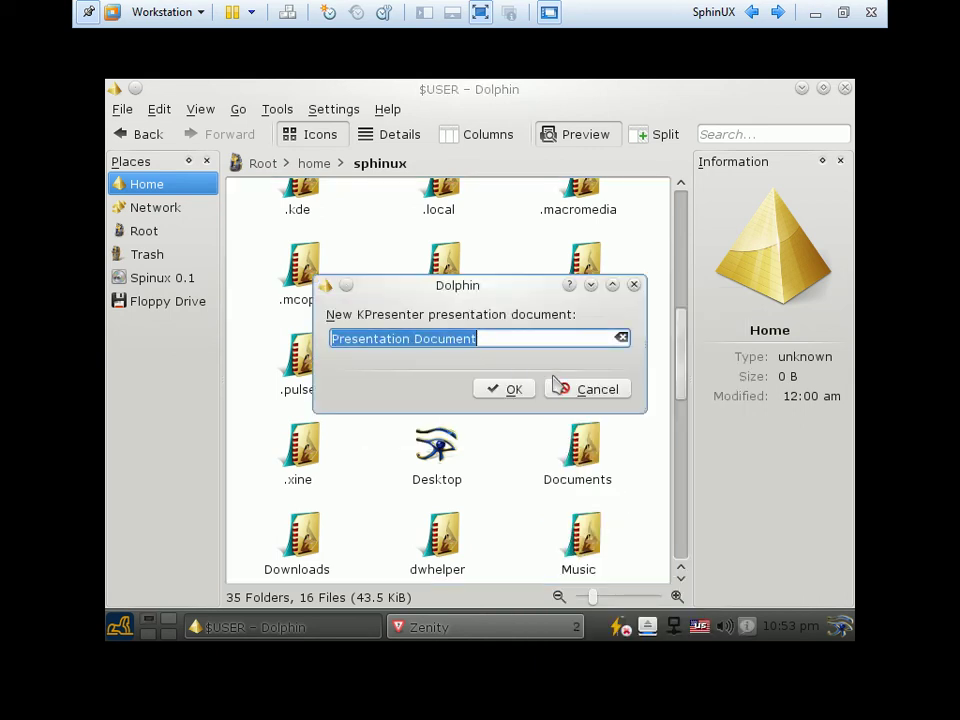
click(492, 394)
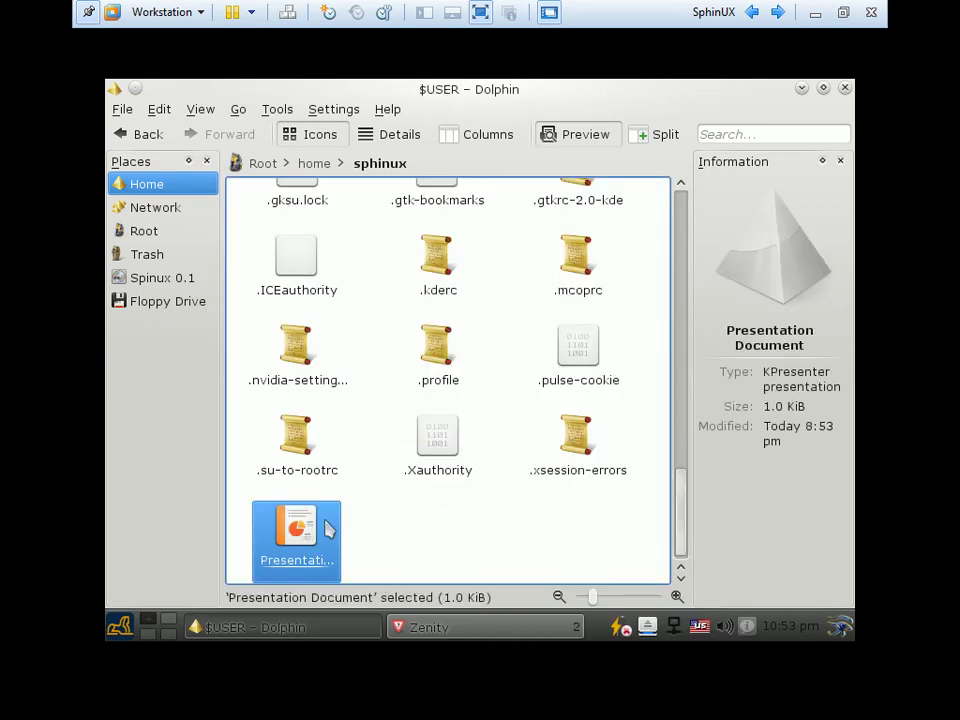
Cancel the Open With chooser for the new file, browse the Edit menu, and close Dolphin
click(316, 538)
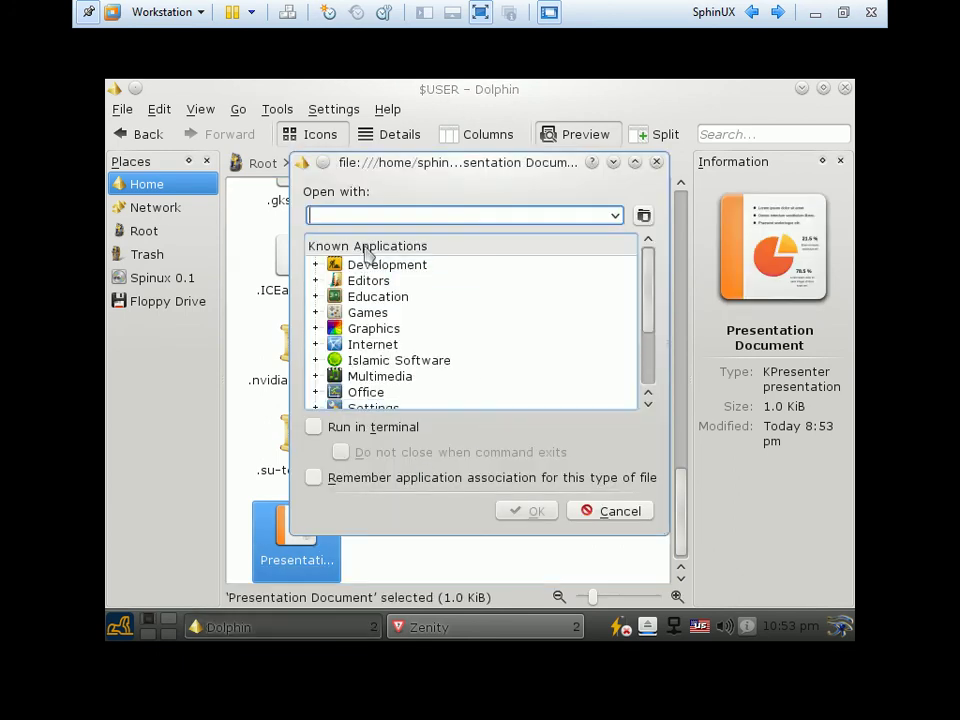
click(605, 512)
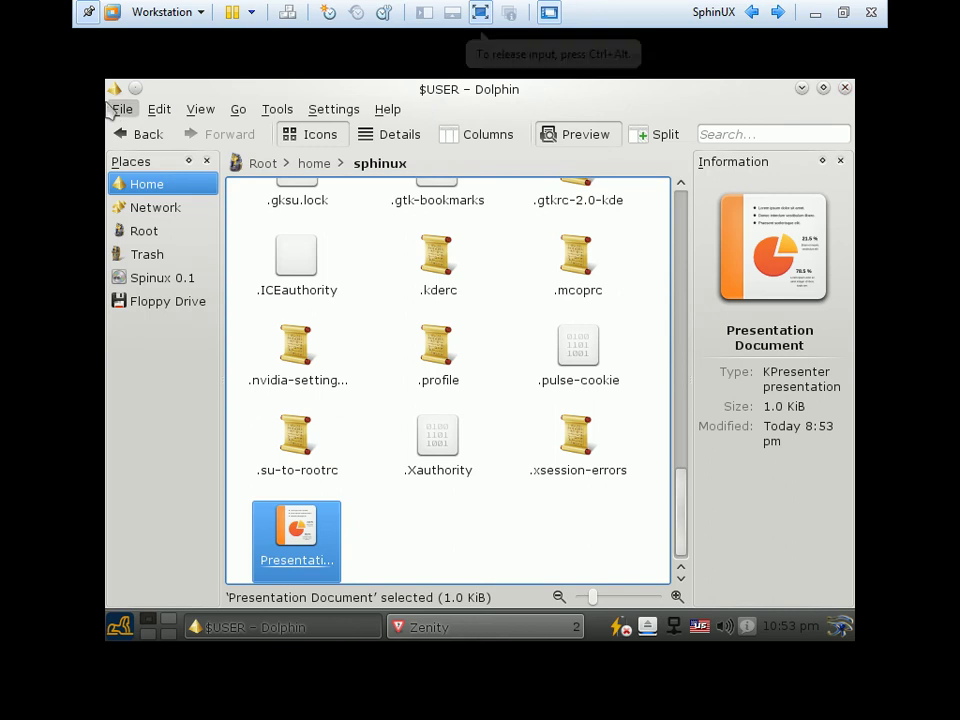
click(157, 110)
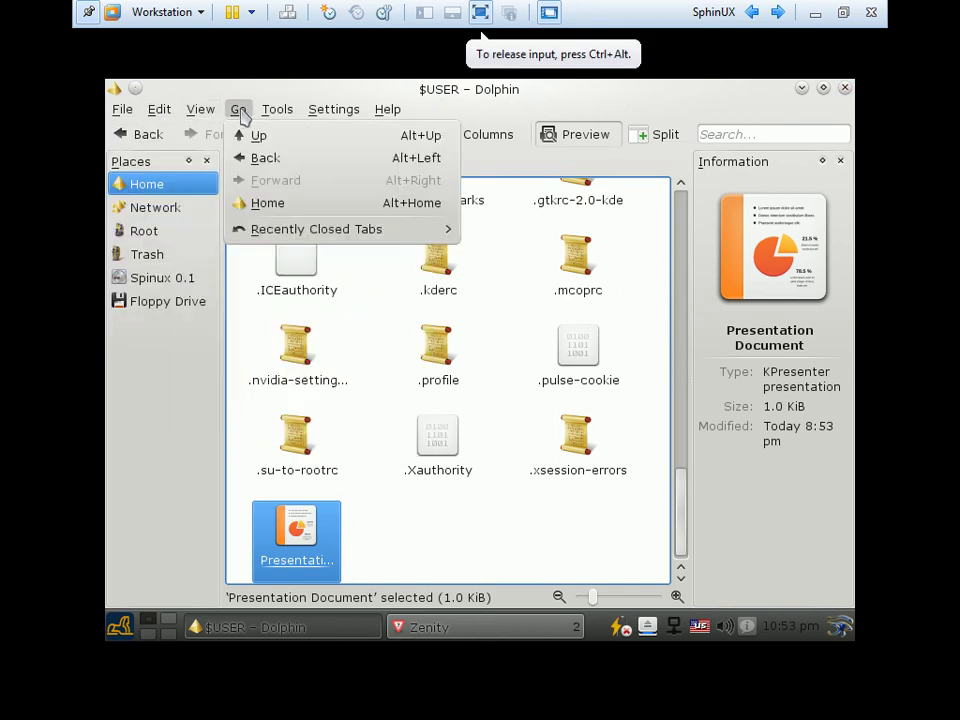
mouse_move(353, 113)
mouse_move(392, 112)
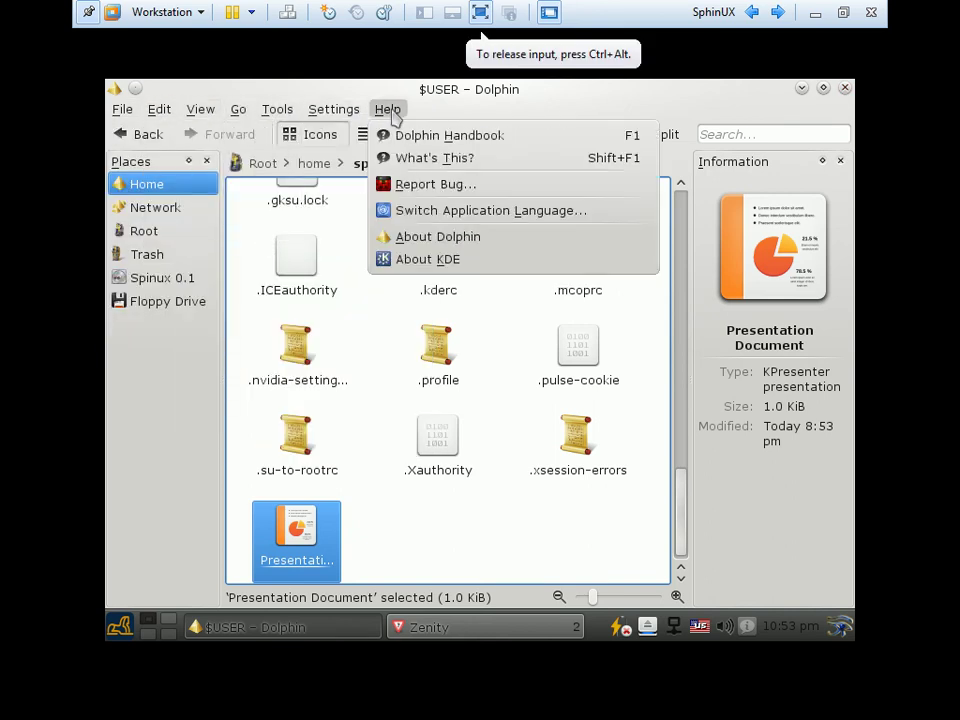
click(845, 88)
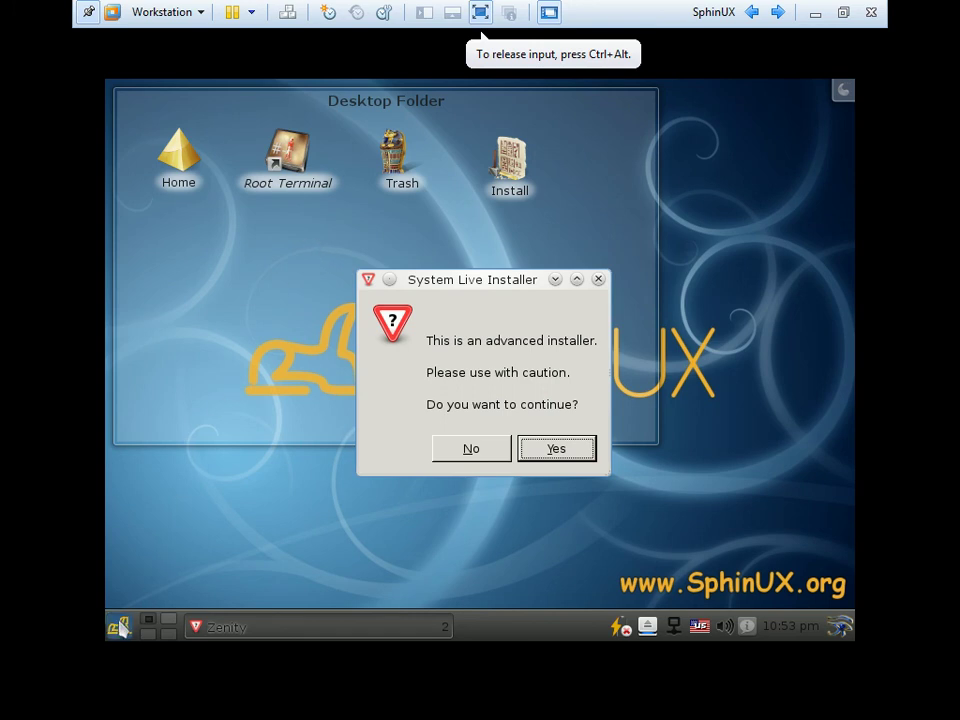
Launch the Firefox web browser from the launcher's Favorites
click(121, 628)
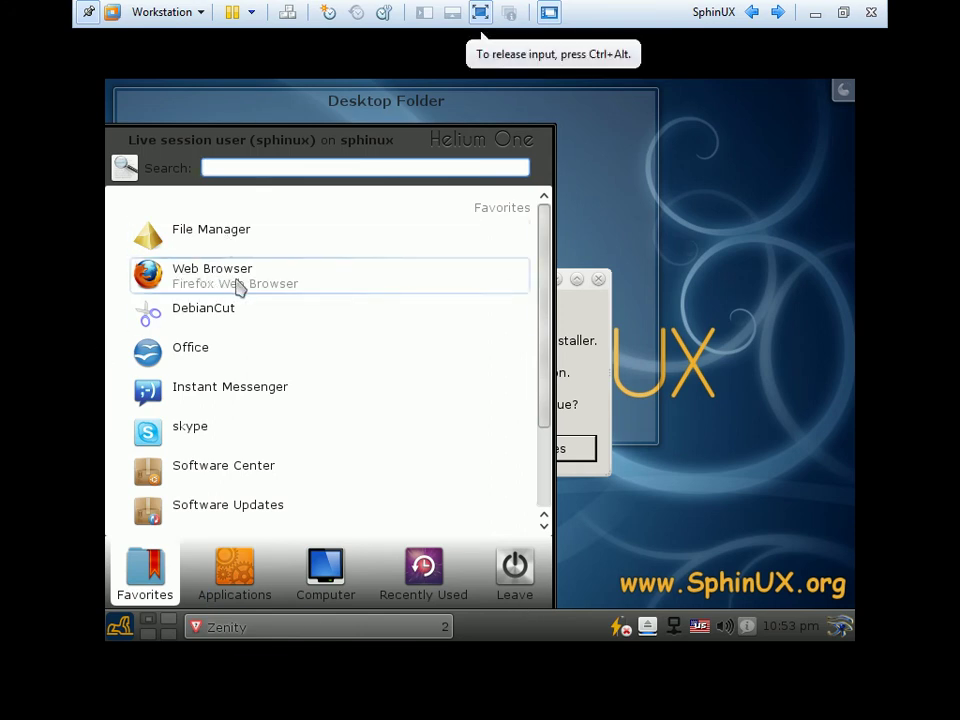
click(238, 279)
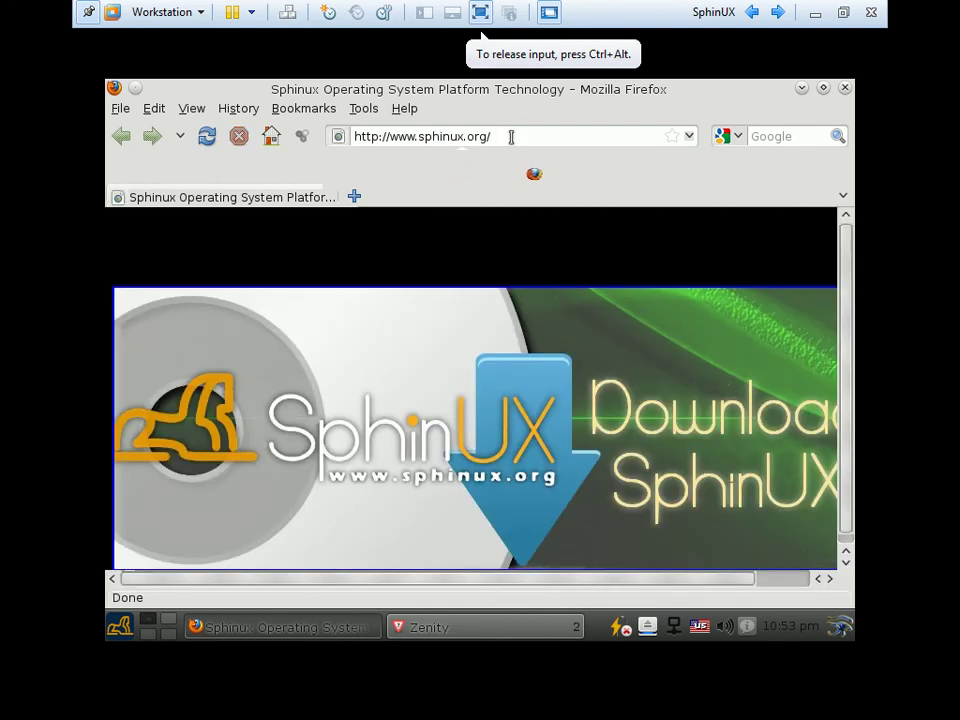
Load the YouTube website and open a video from its front page
drag(510, 136, 324, 136)
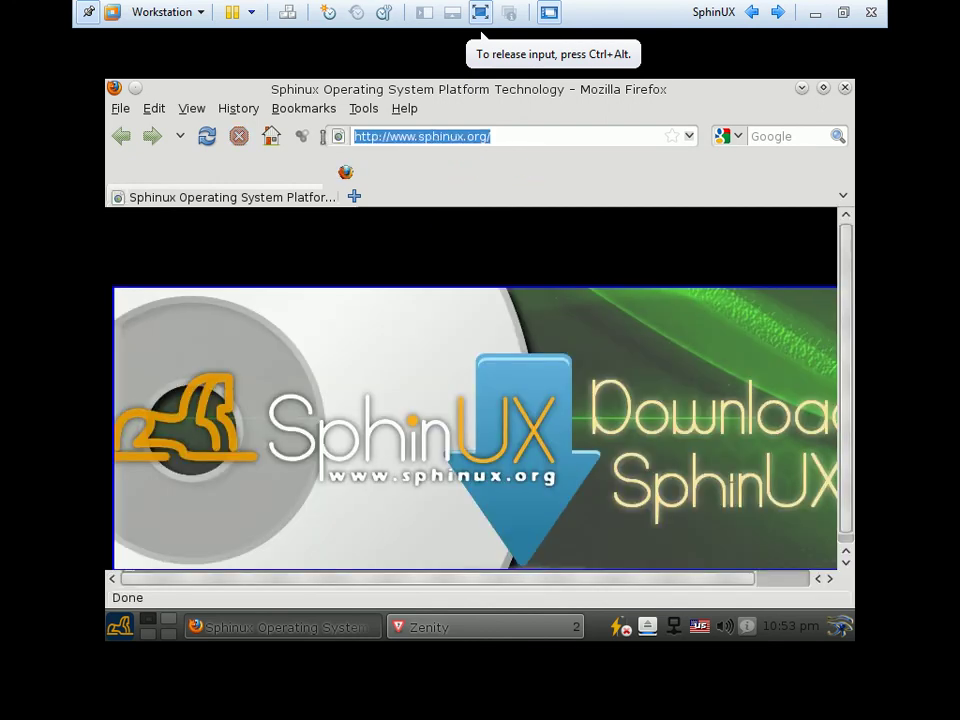
text(youtube)
key(Return)
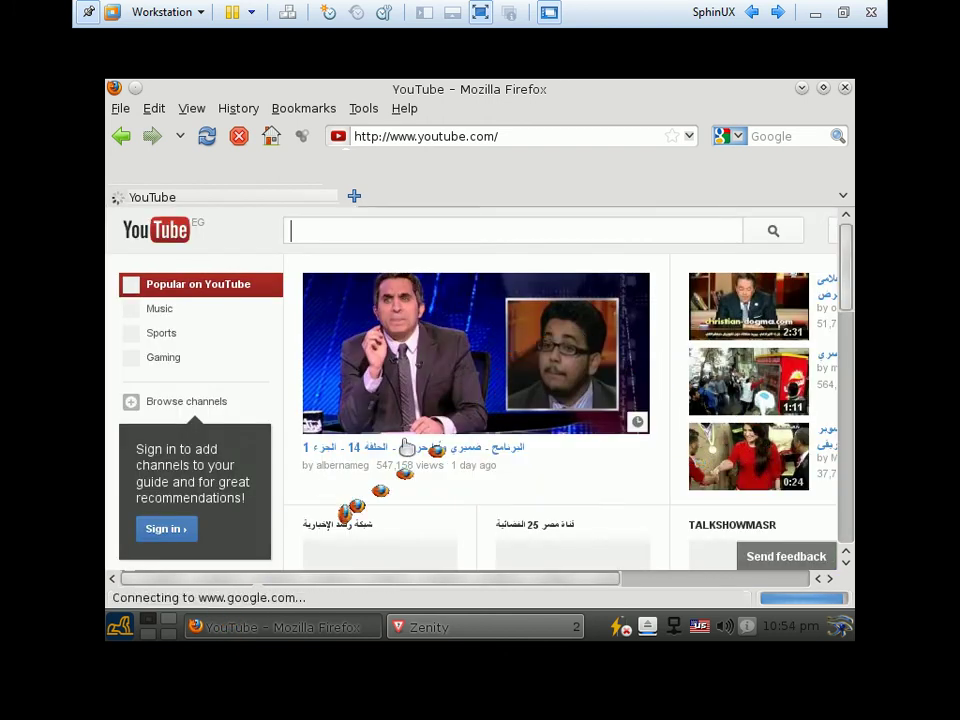
scroll(360, 478, down, 3)
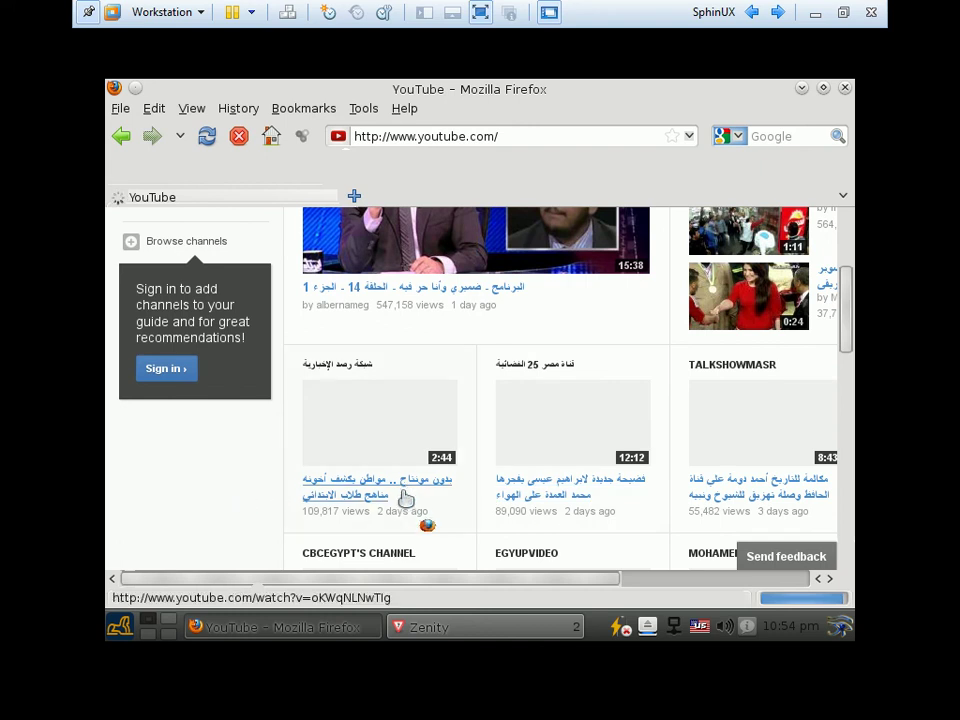
click(340, 482)
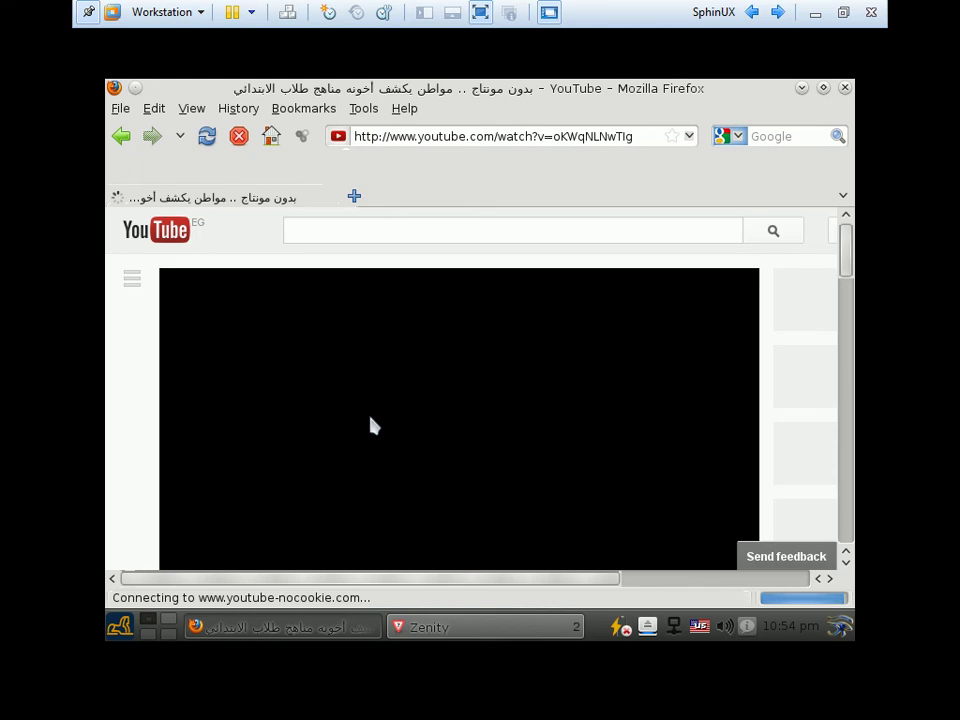
Type and erase text in the search box, reload the video page, then minimize Firefox
scroll(778, 326, down, 1)
drag(848, 274, 846, 294)
drag(848, 284, 848, 274)
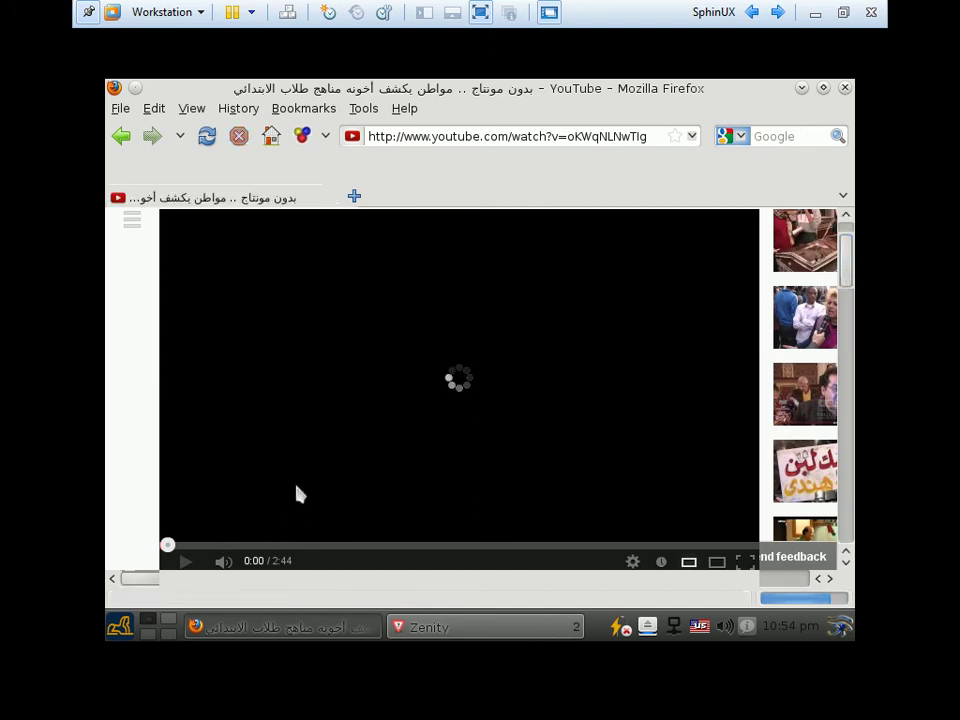
text(sa)
key(BackSpace)
key(BackSpace)
key(BackSpace)
key(alt+shift)
text(ساسيب)
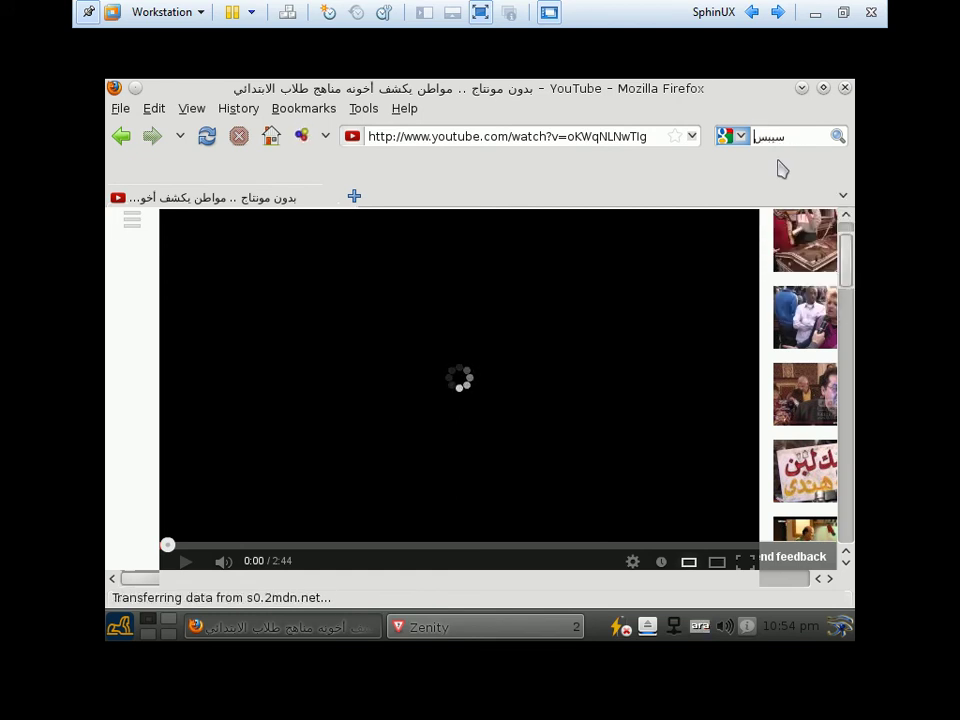
key(BackSpace)
key(BackSpace)
key(BackSpace)
key(BackSpace)
key(BackSpace)
key(F5)
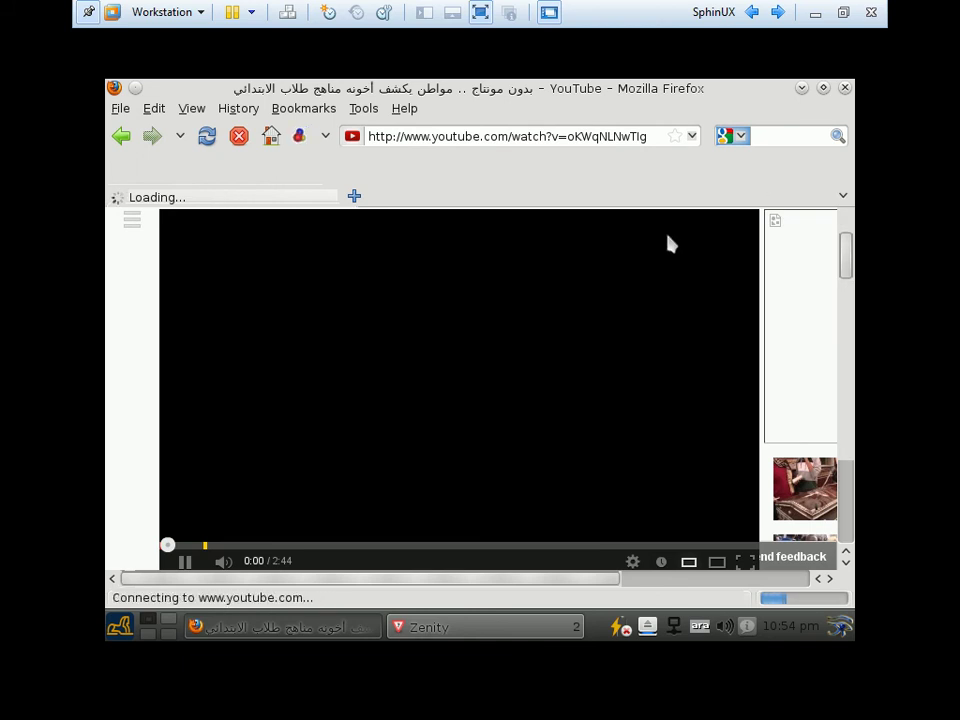
click(802, 90)
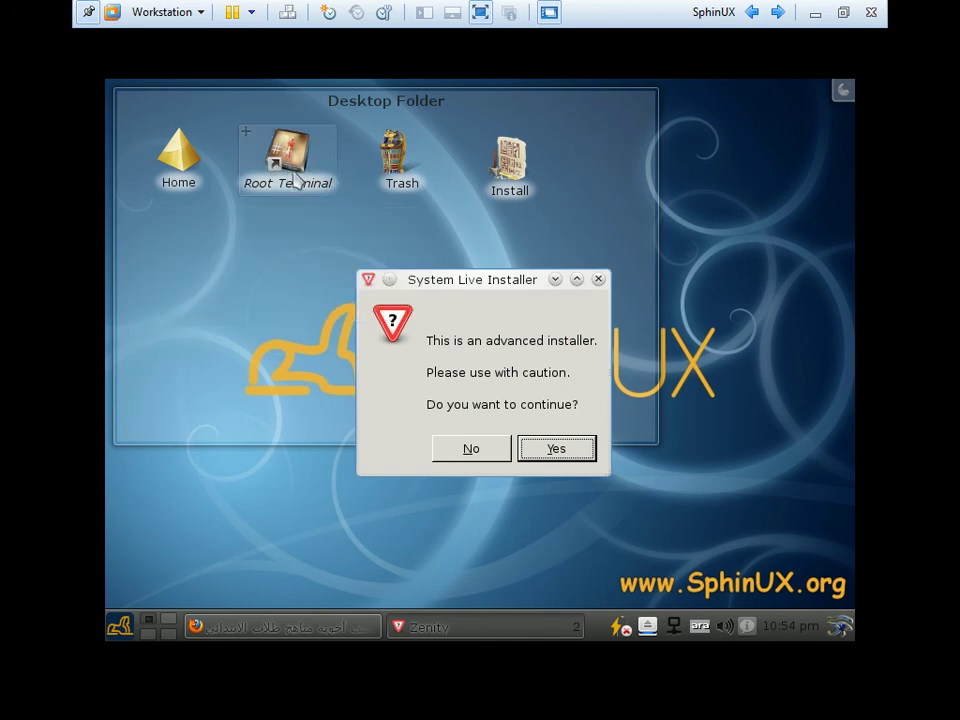
click(292, 182)
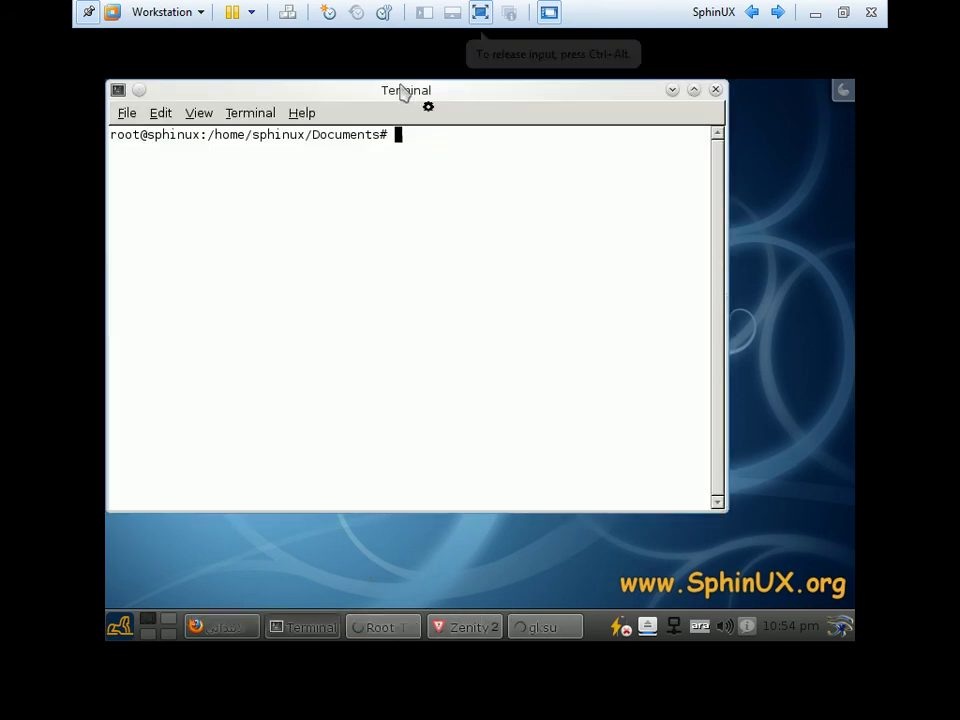
drag(403, 92, 465, 215)
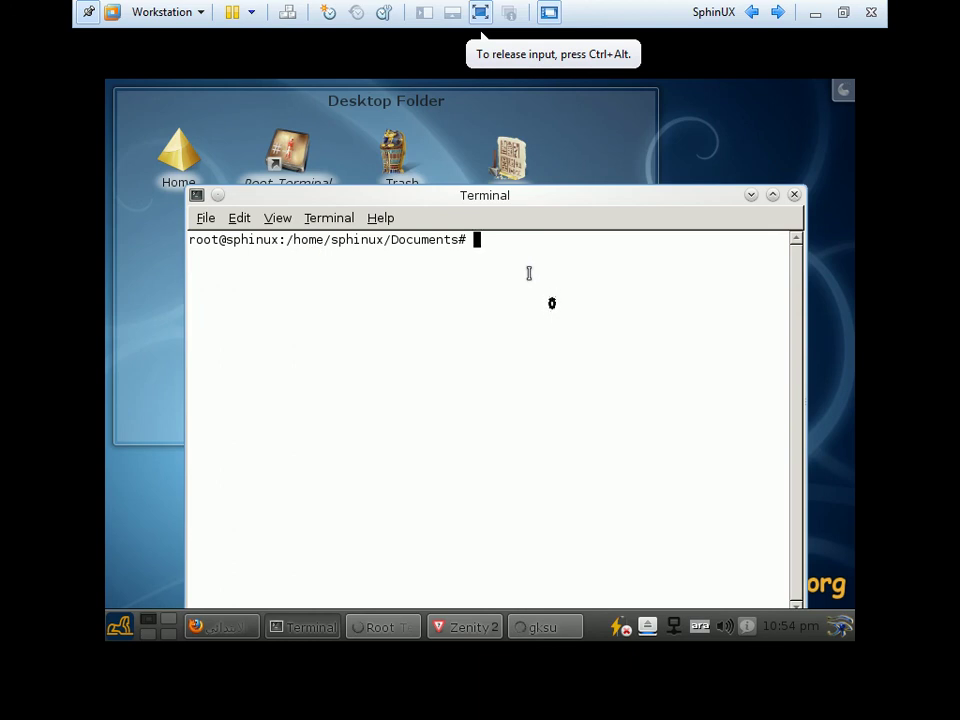
key(Return)
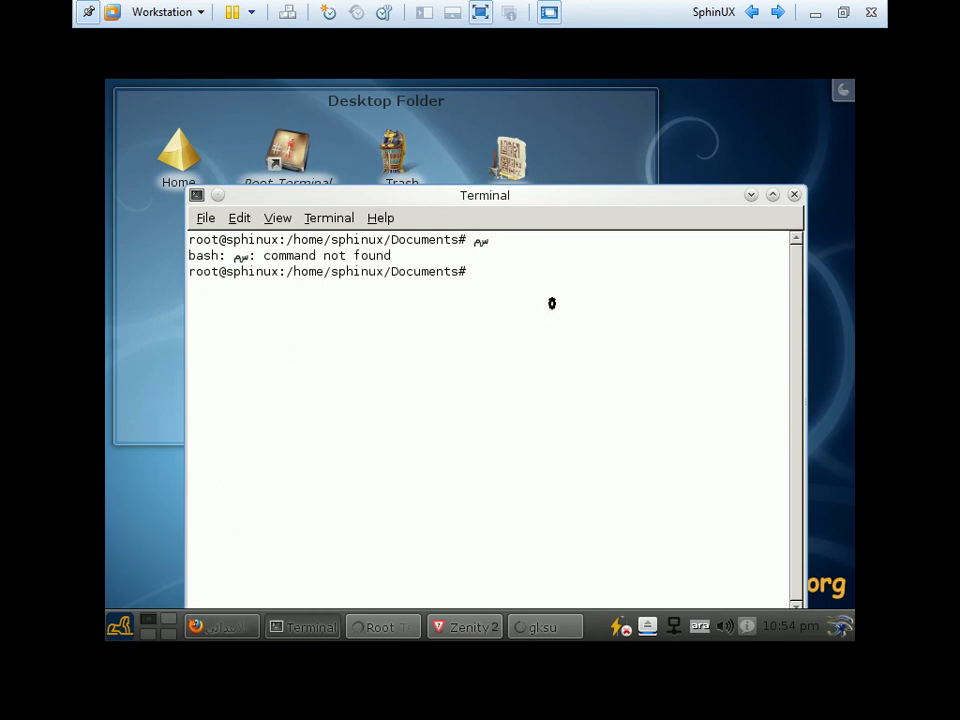
text(ls)
key(Return)
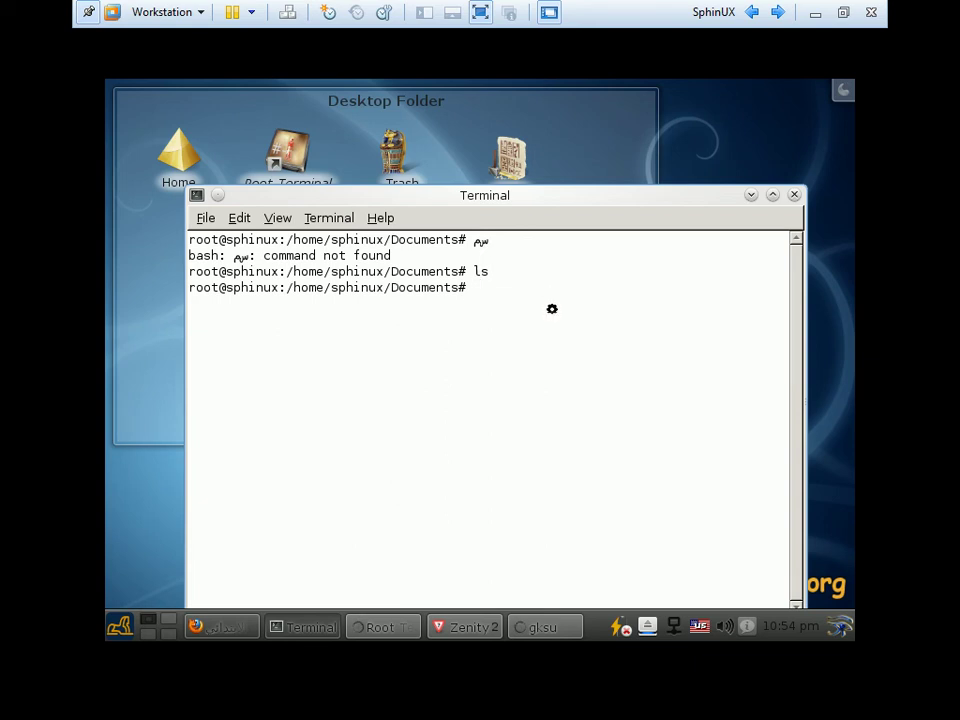
text(cd)
key(Return)
text(ls)
key(Return)
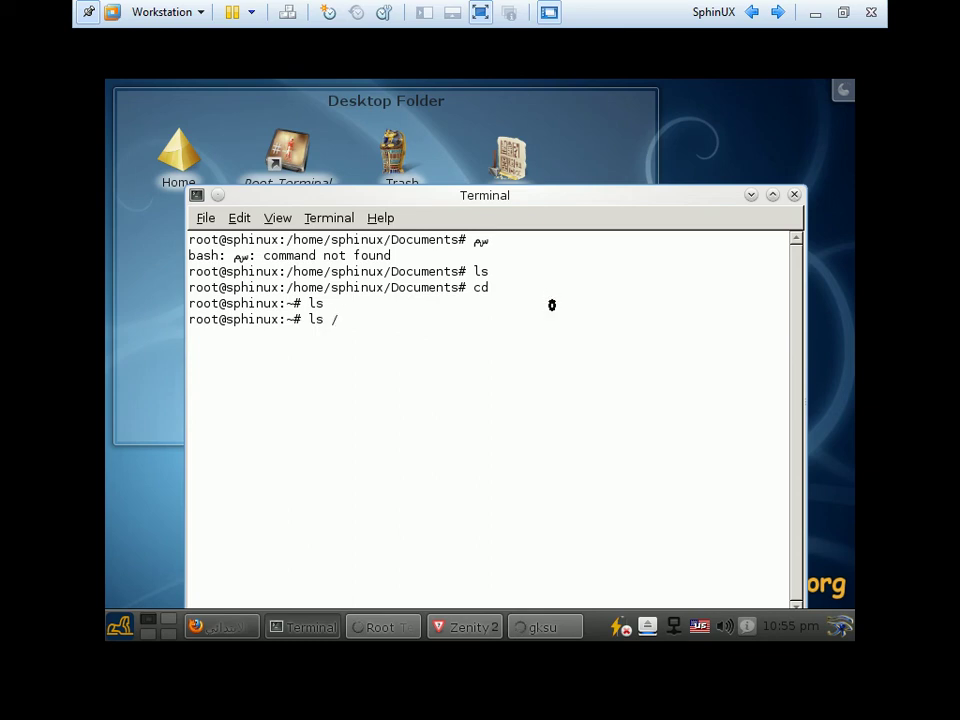
key(Return)
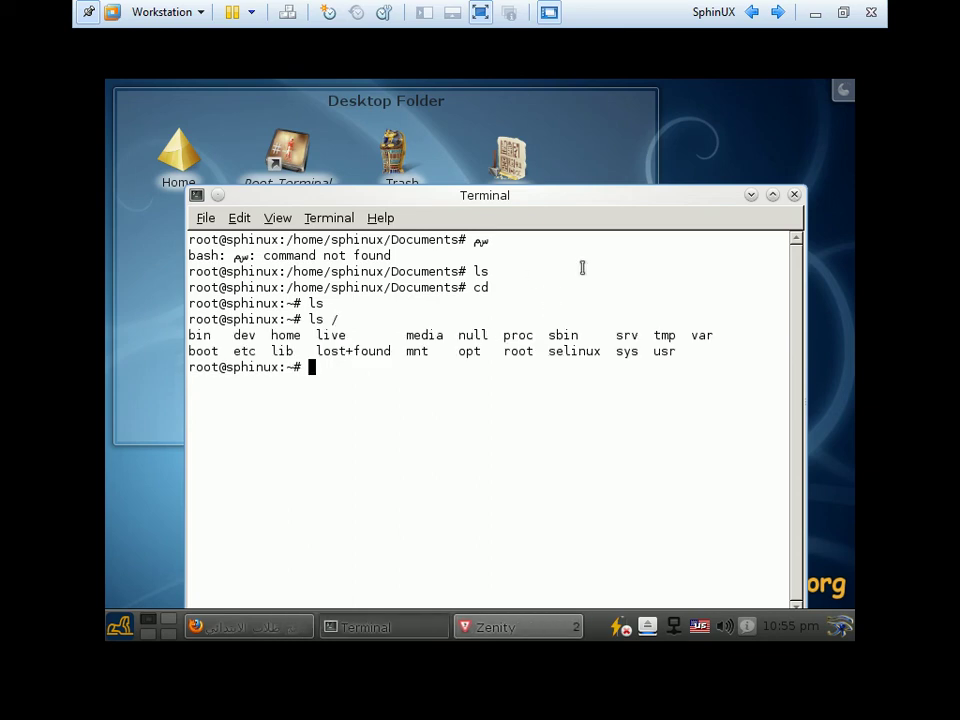
click(795, 195)
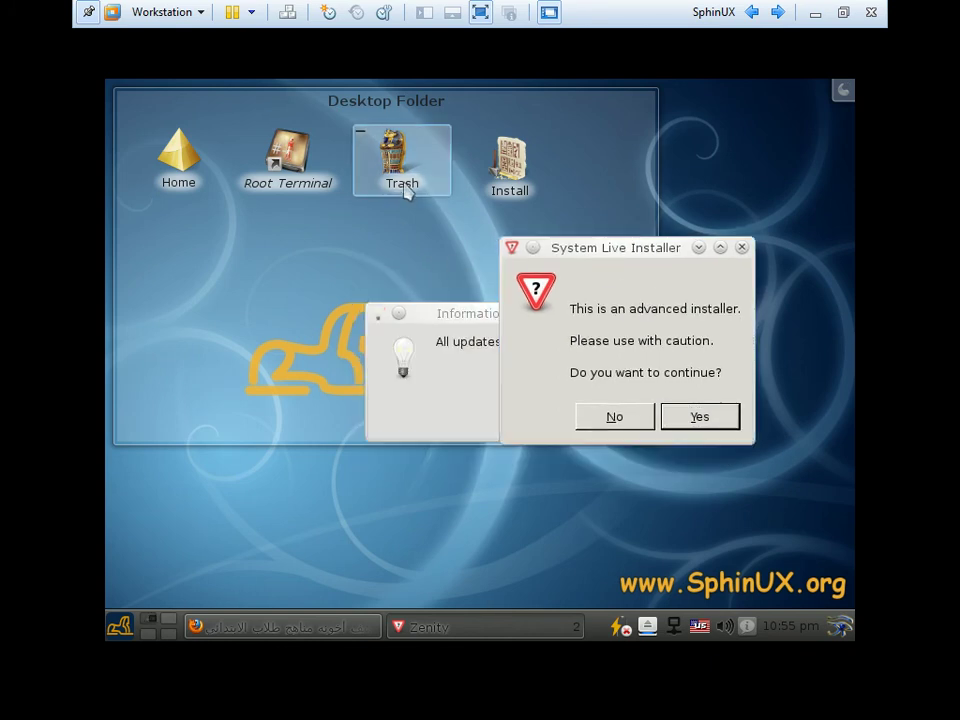
Open the Trash folder, then close the YouTube Firefox window and the empty Trash window
click(410, 185)
click(420, 182)
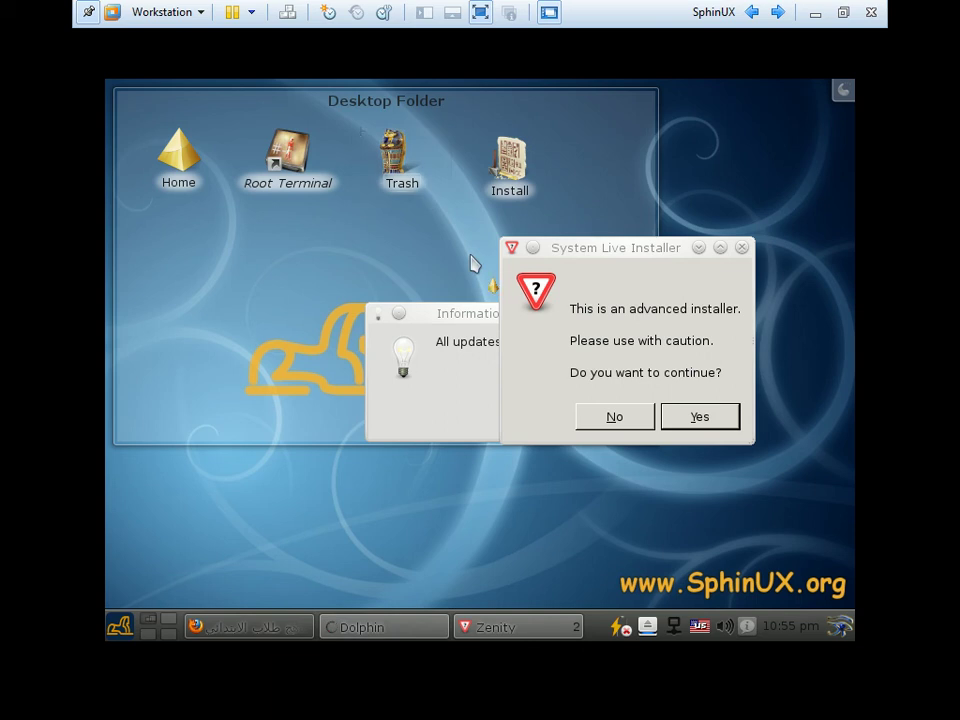
click(226, 626)
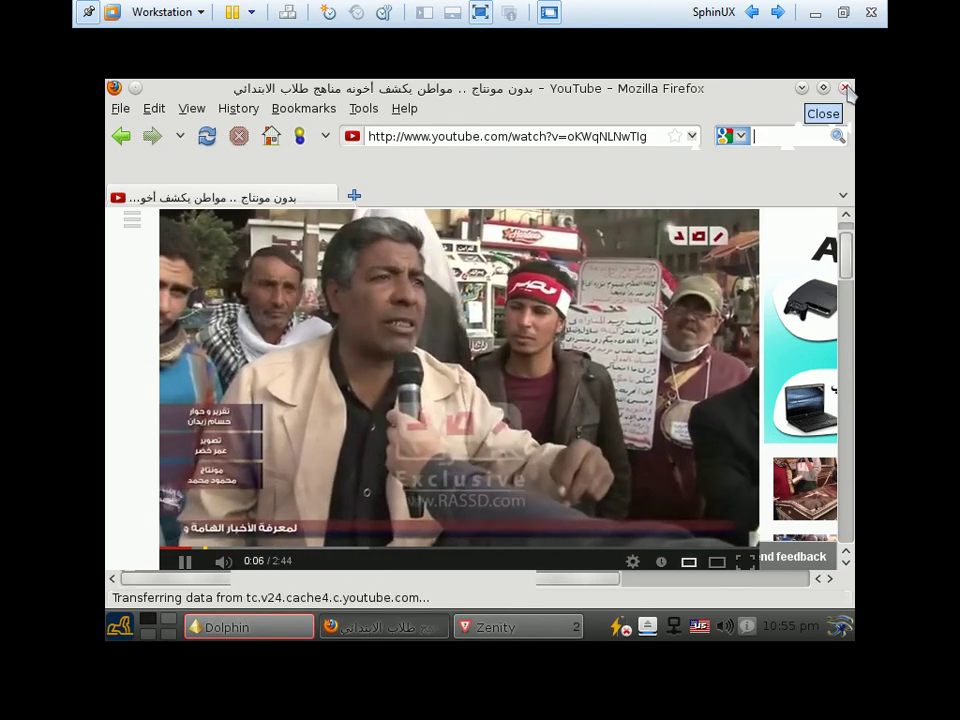
click(845, 88)
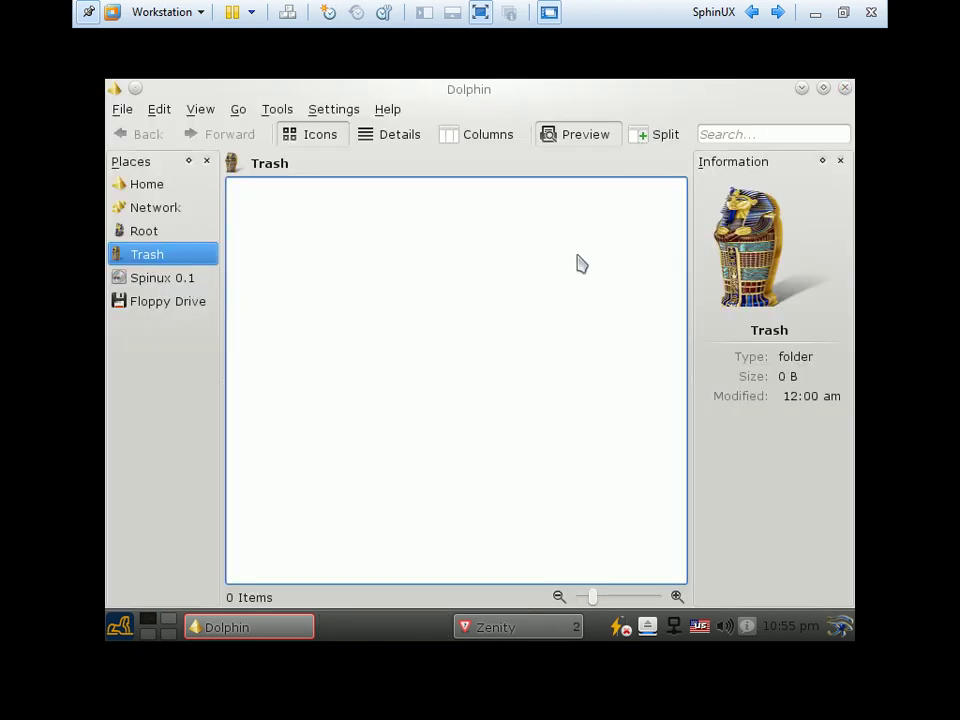
click(845, 88)
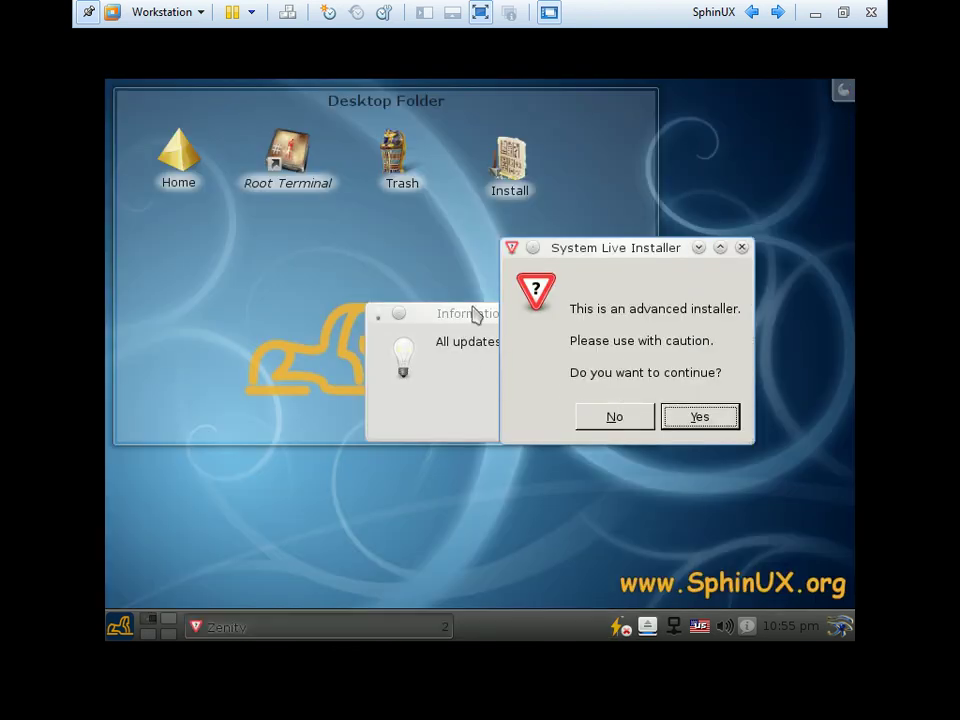
Move the installer prompt aside and review Shortcut Settings' Previous Activity option without changes
drag(609, 259, 618, 231)
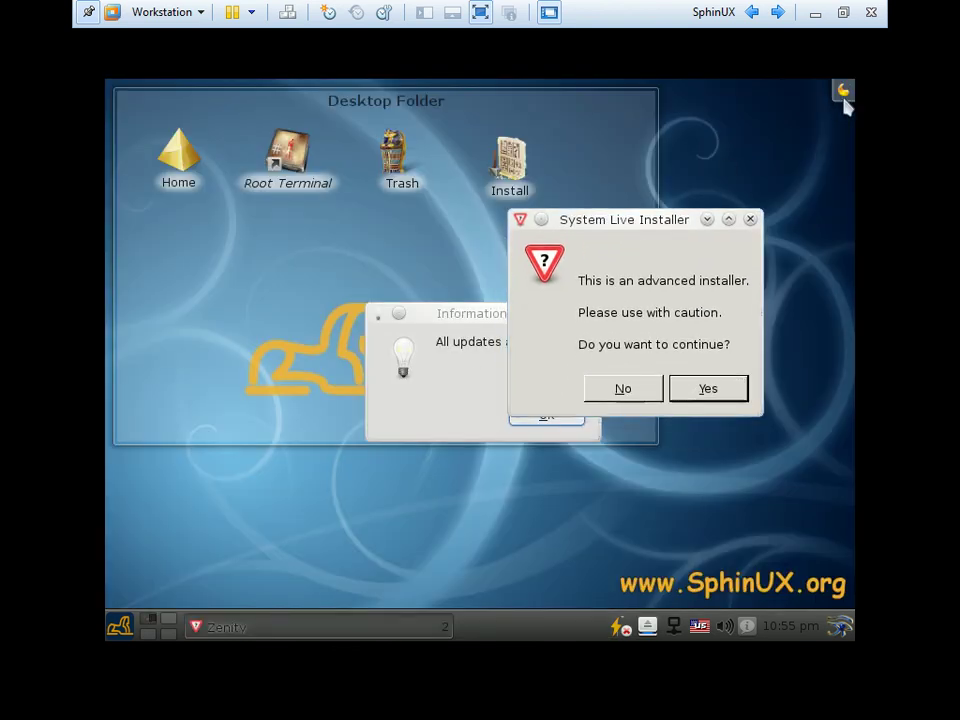
click(844, 96)
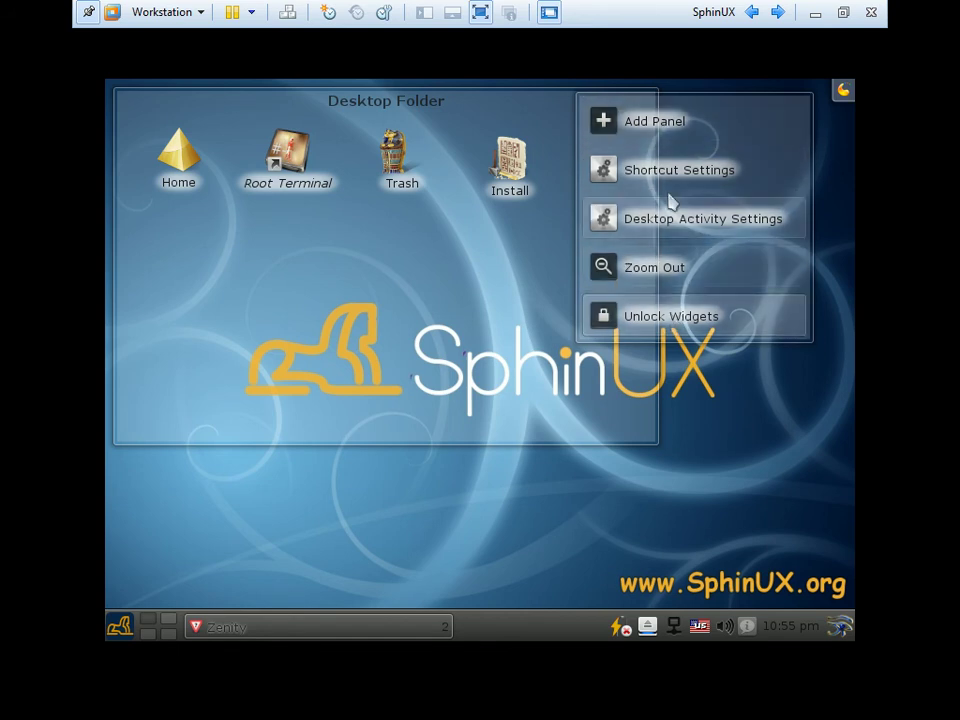
click(729, 178)
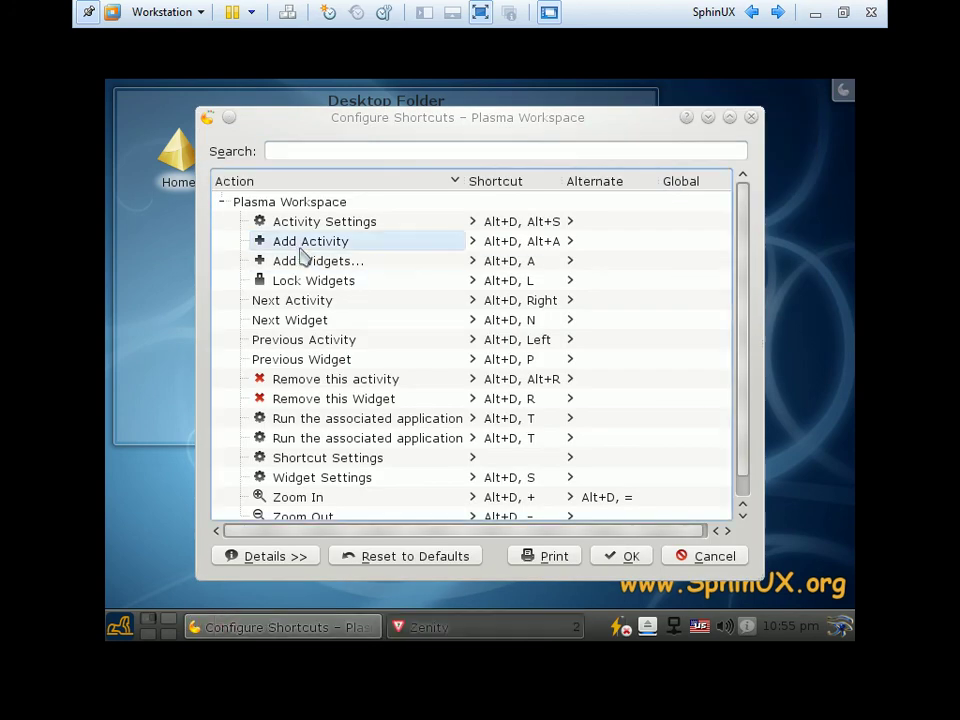
click(300, 340)
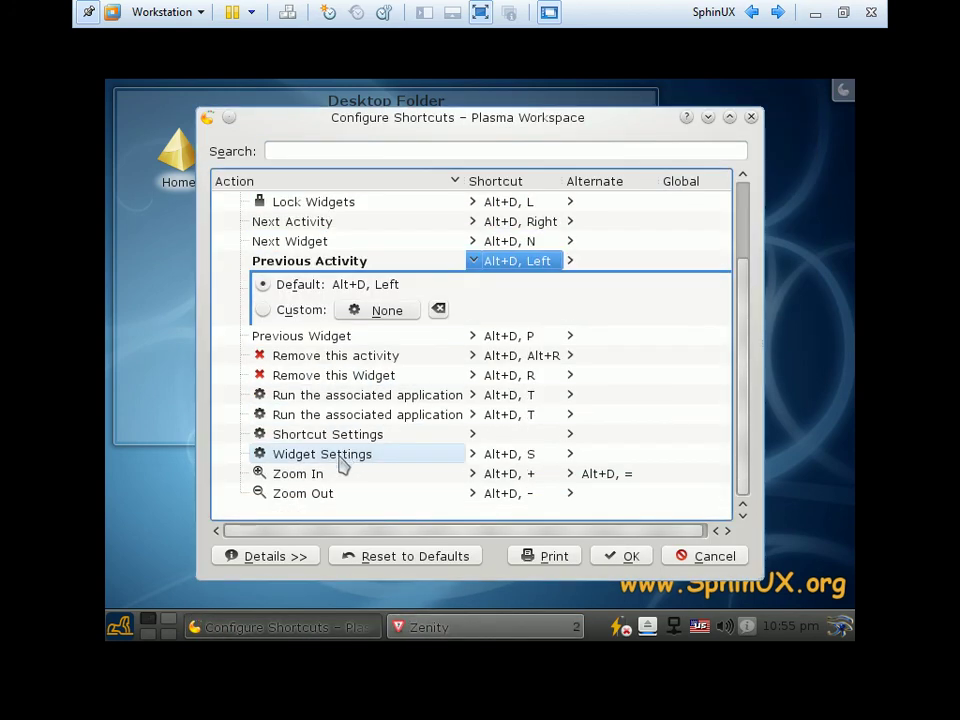
click(713, 558)
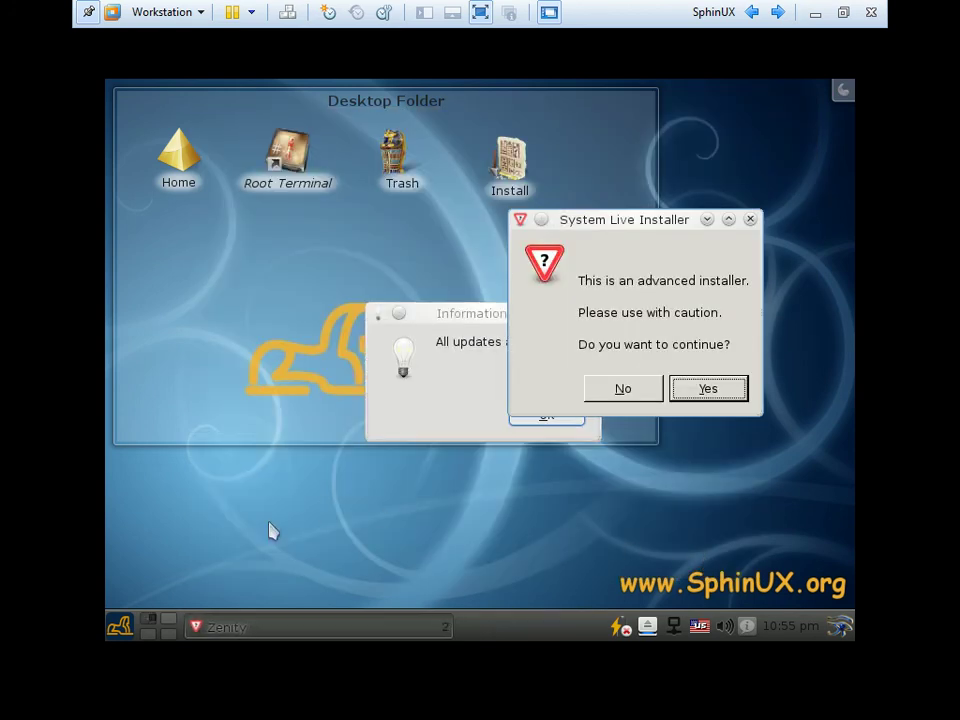
Decline the advanced installer with No and acknowledge the updates Information notice
click(120, 626)
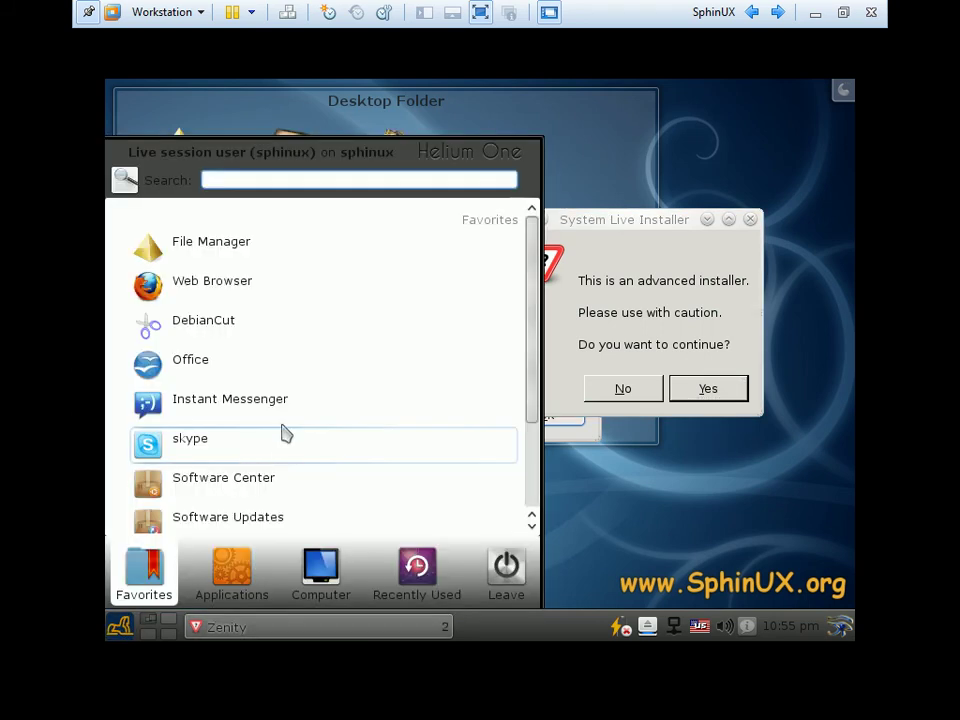
click(621, 390)
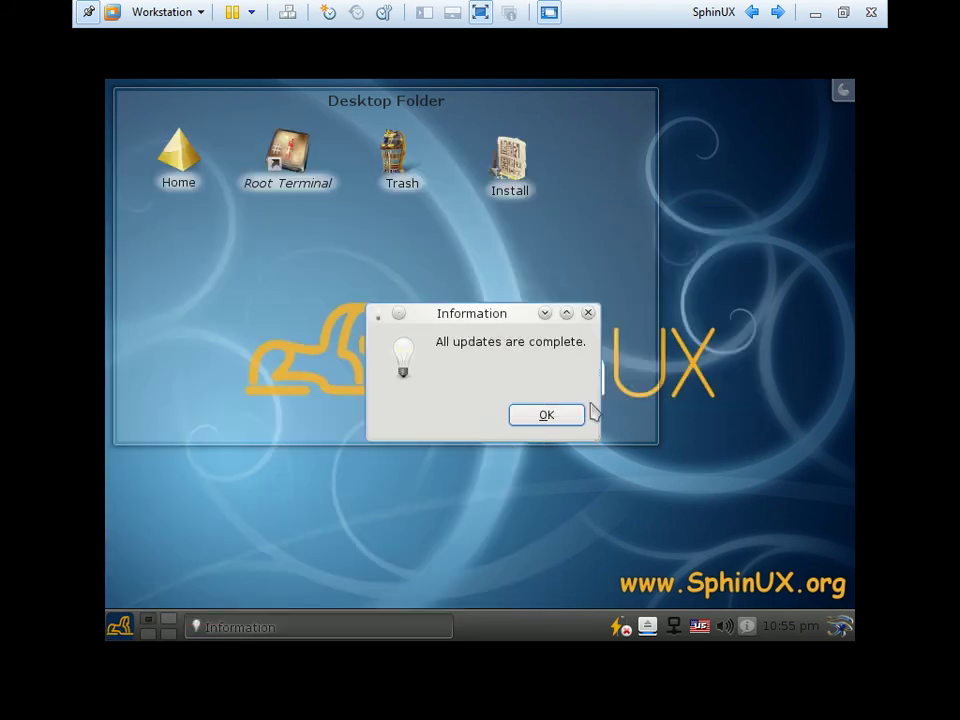
click(547, 418)
Start Skype, accept its licence agreement, and close the sign-in window
click(119, 626)
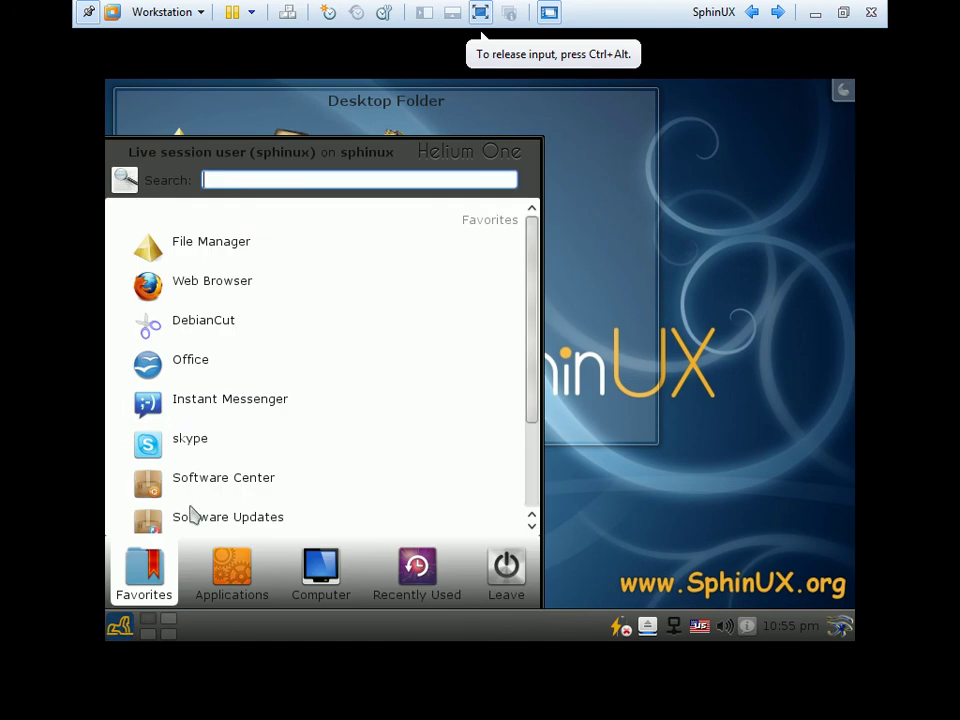
click(193, 436)
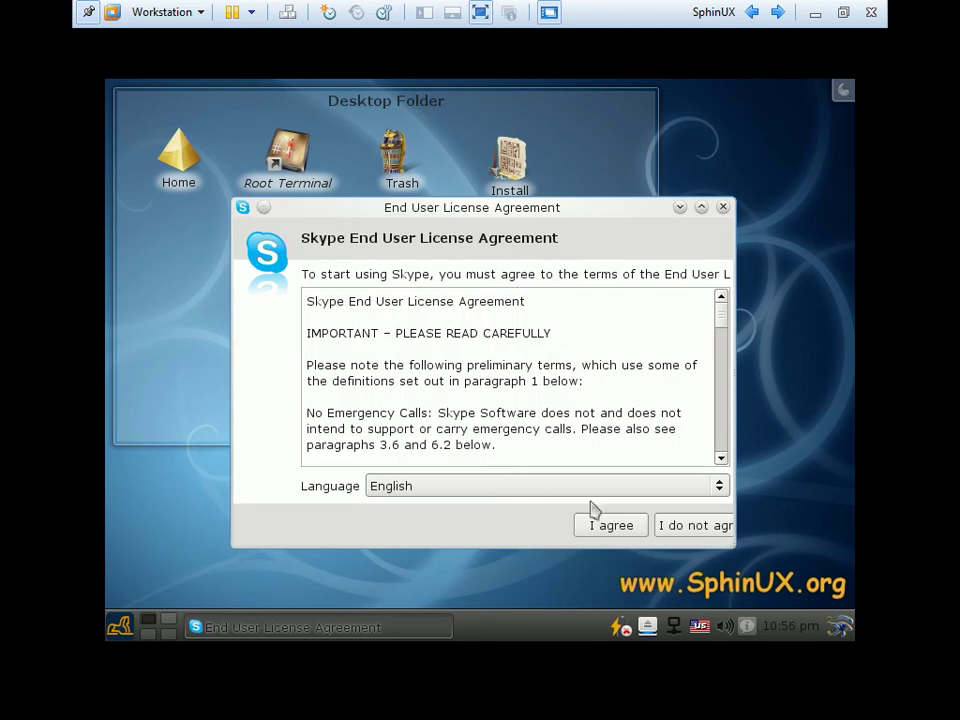
click(602, 532)
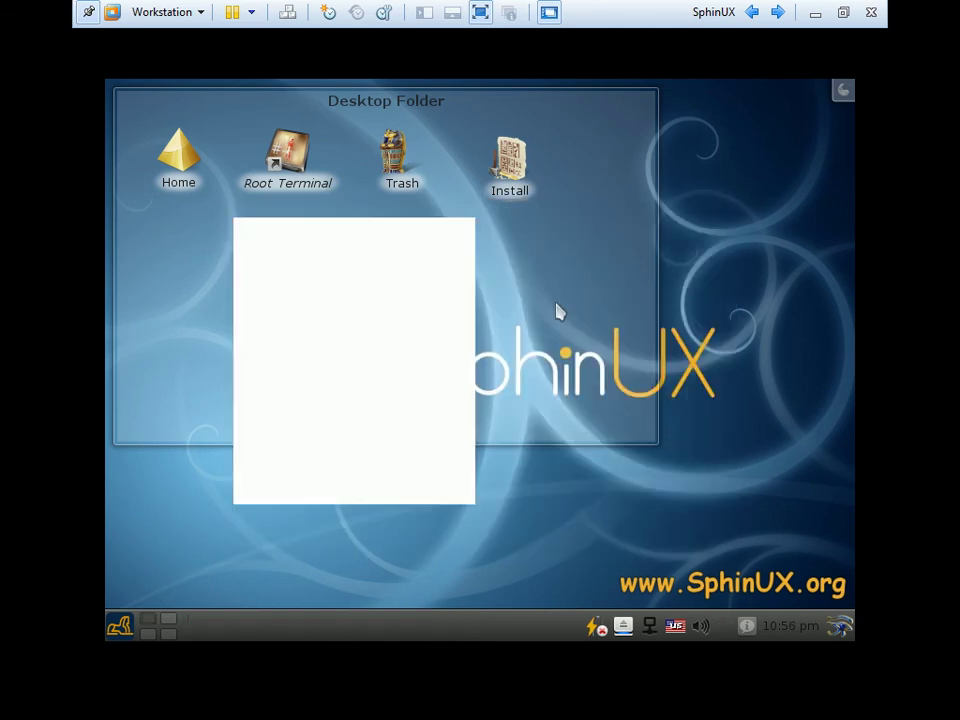
click(330, 405)
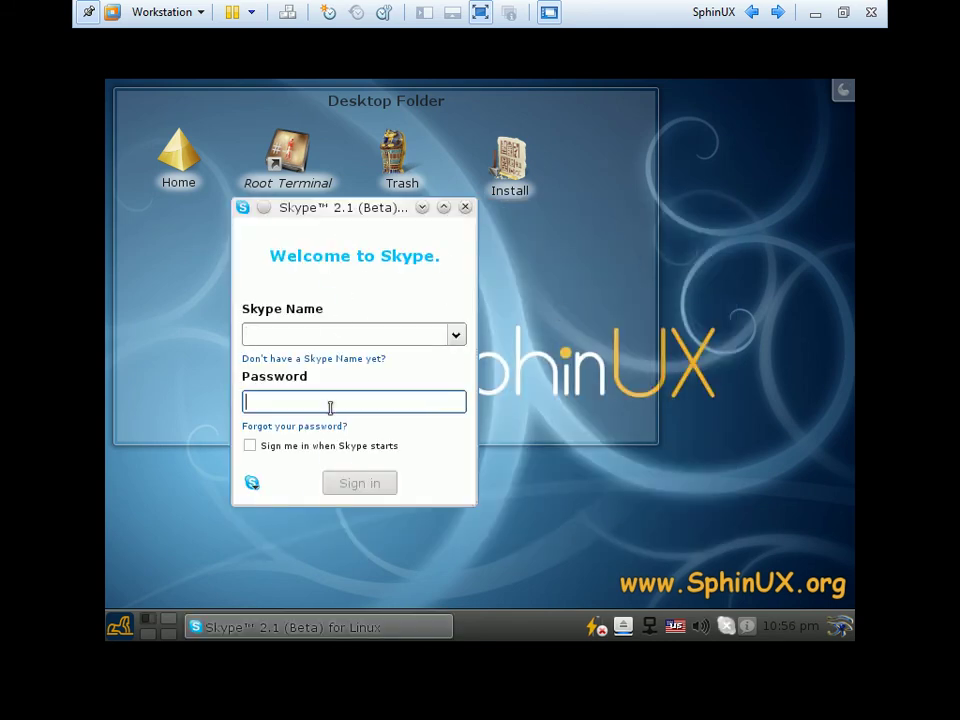
click(465, 207)
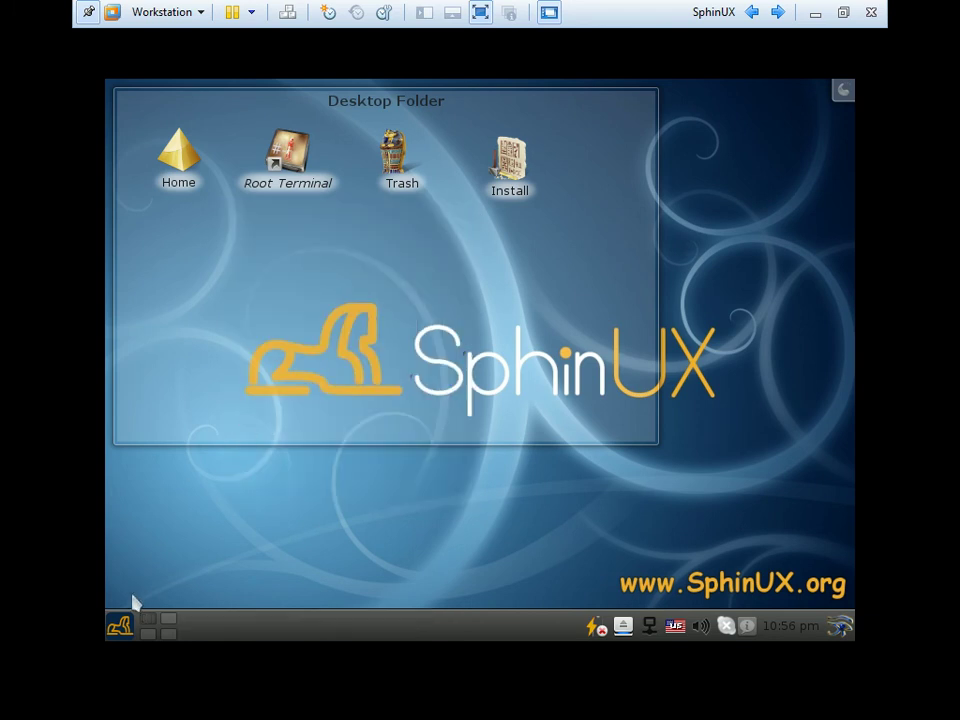
click(119, 626)
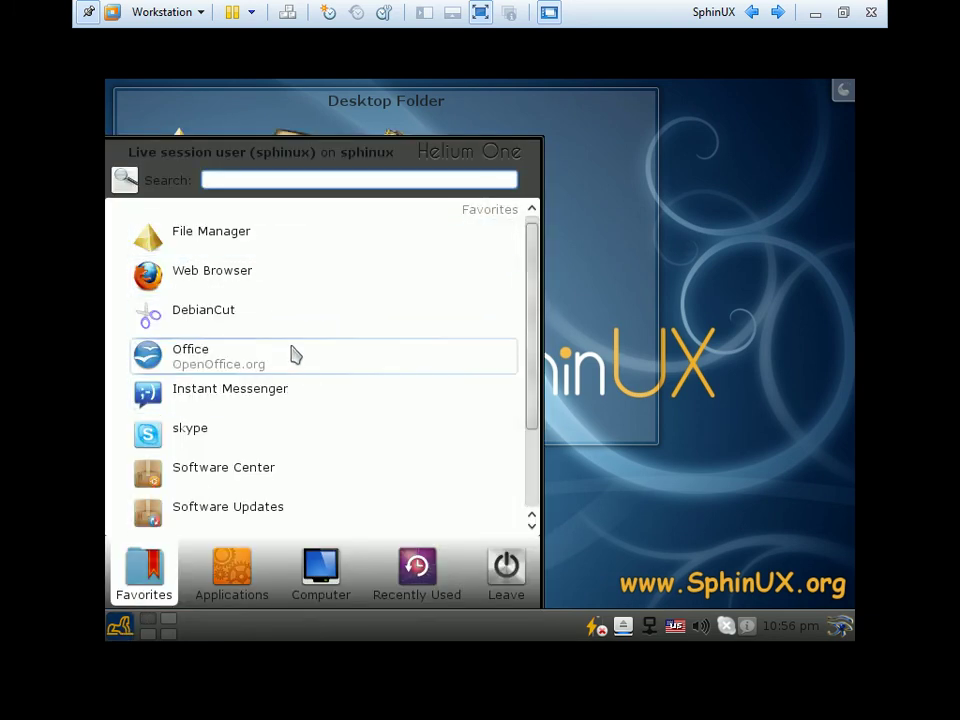
Start OpenOffice.org and launch the Software Center from the launcher
click(226, 370)
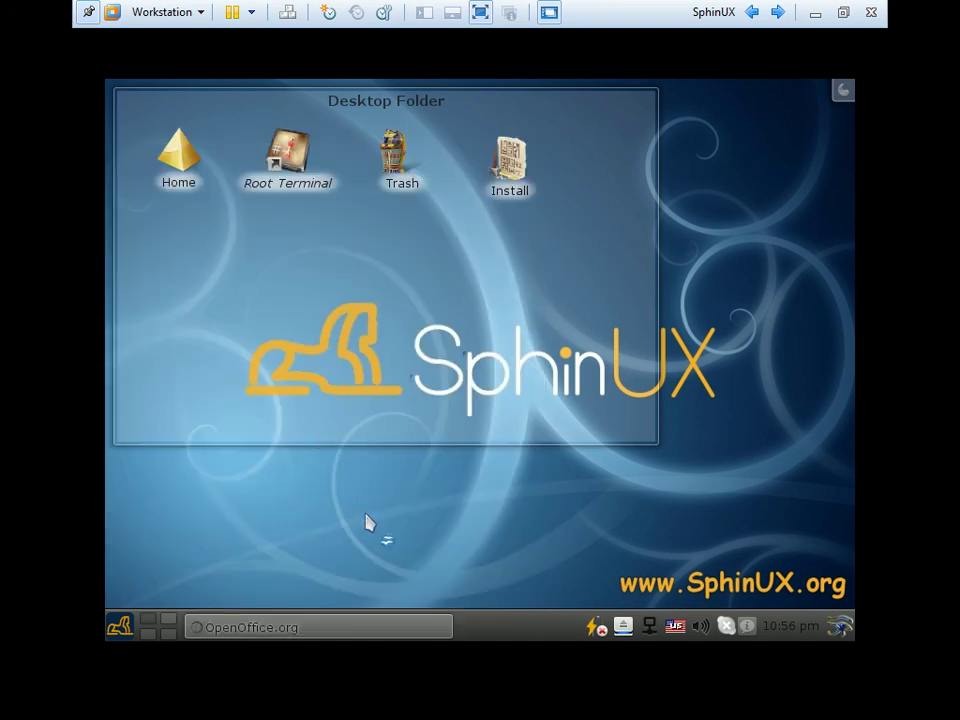
click(121, 627)
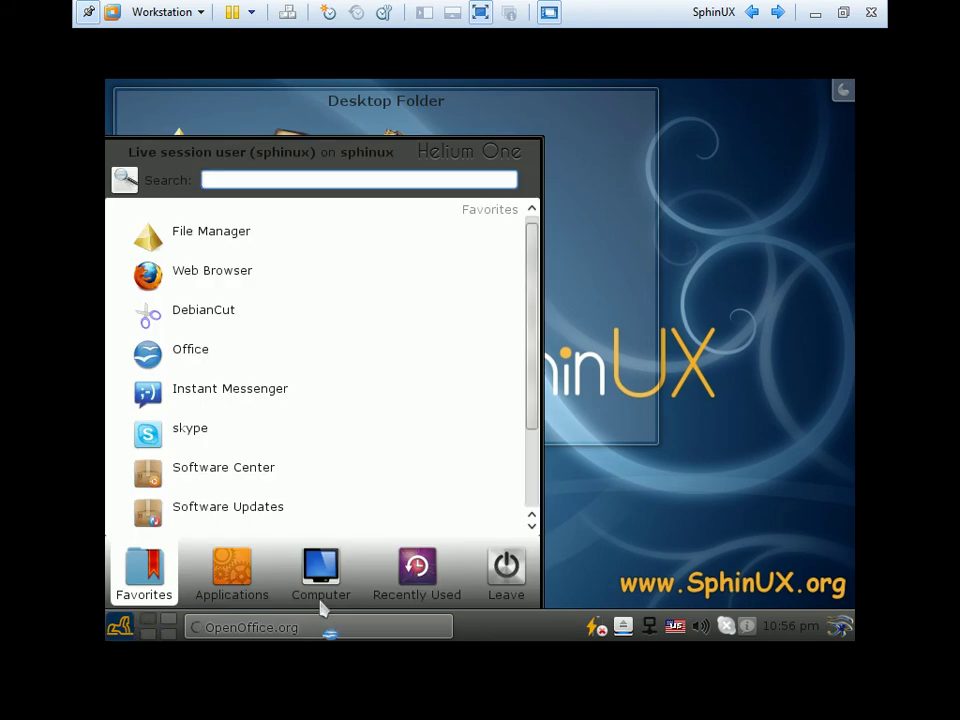
scroll(270, 440, down, 3)
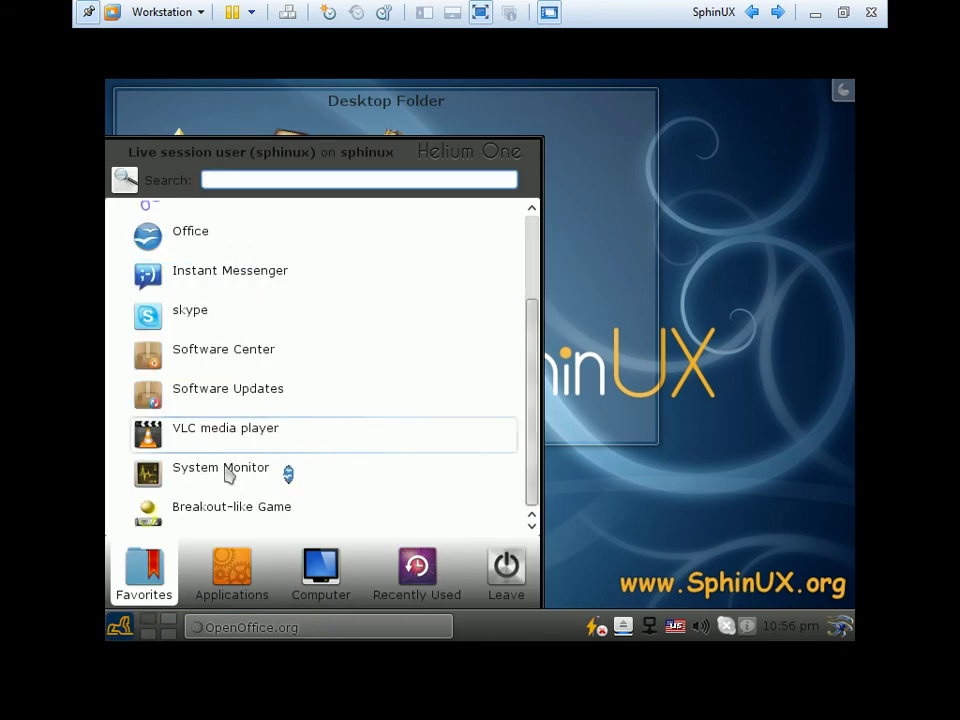
click(243, 366)
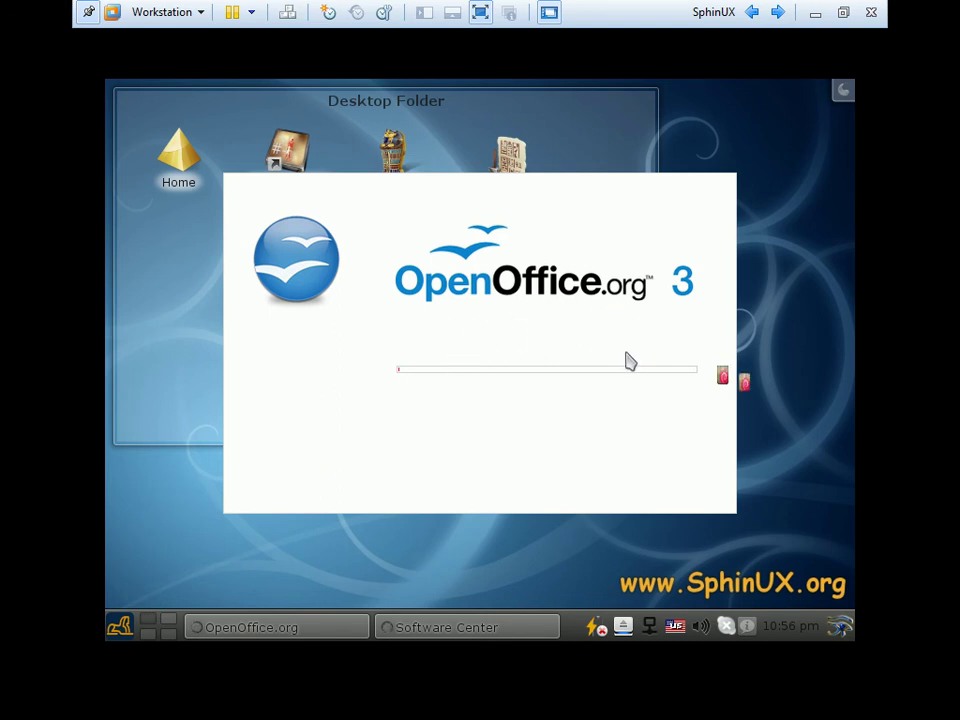
Launch System Monitor, then show the launcher's full list of application categories
click(117, 630)
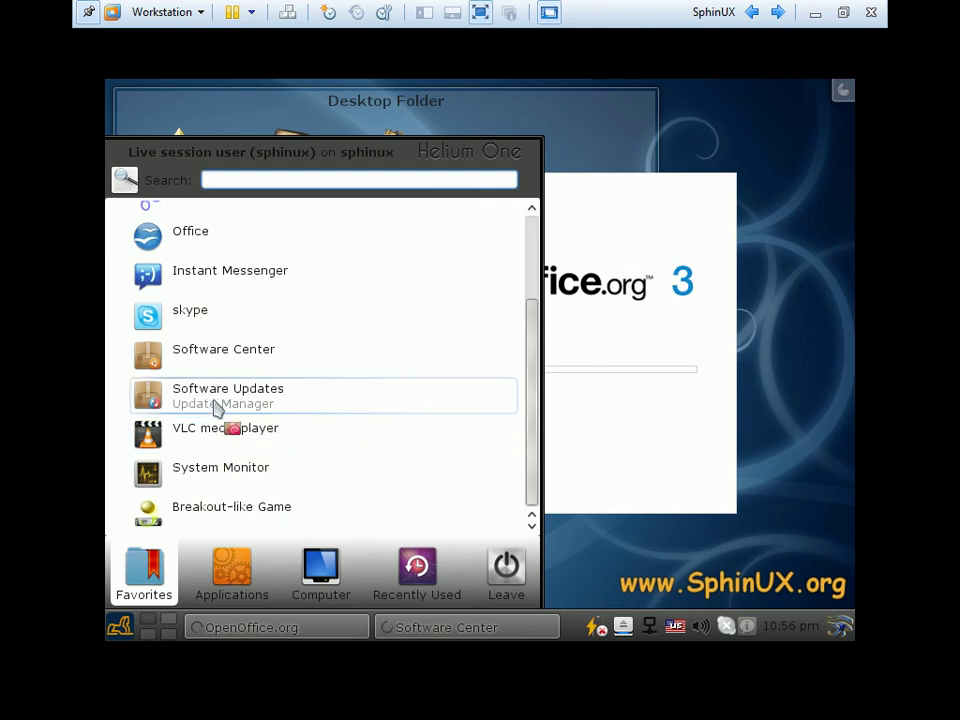
click(282, 479)
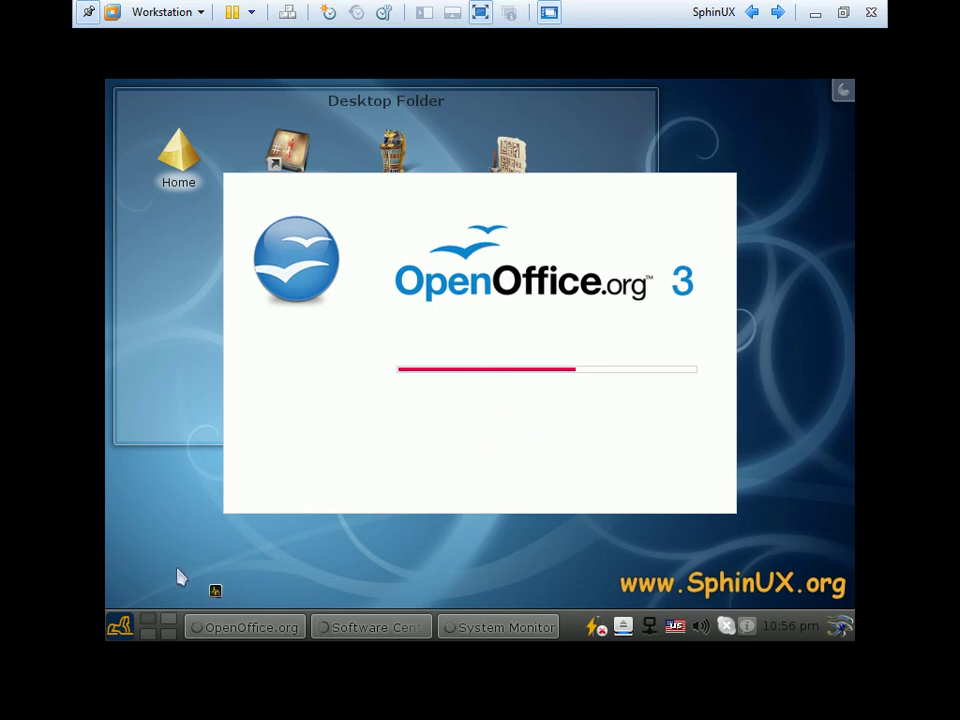
click(121, 625)
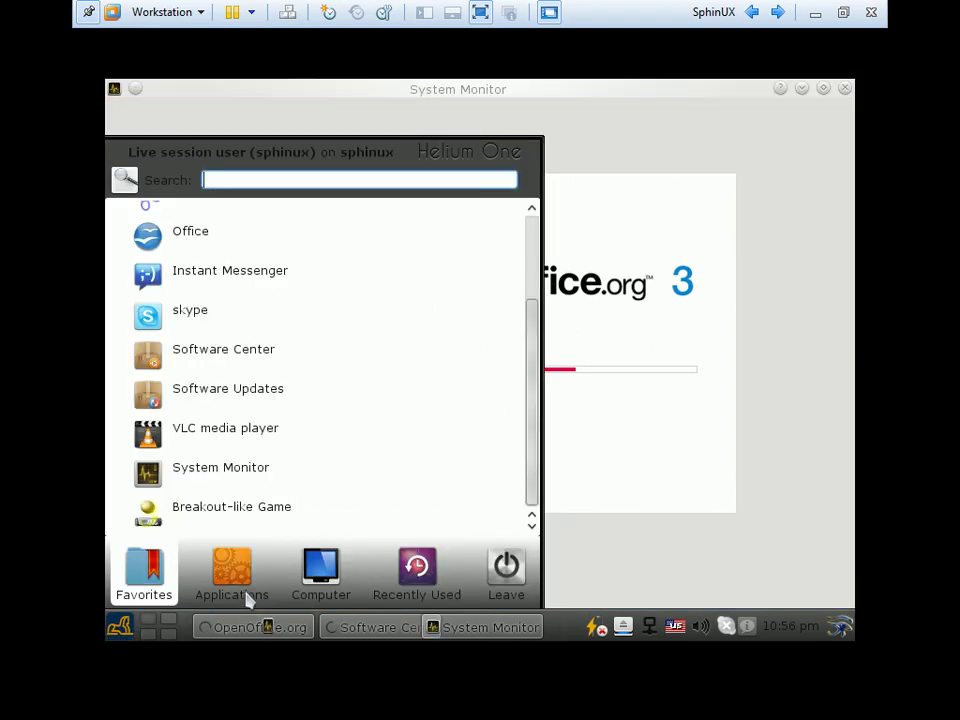
click(250, 596)
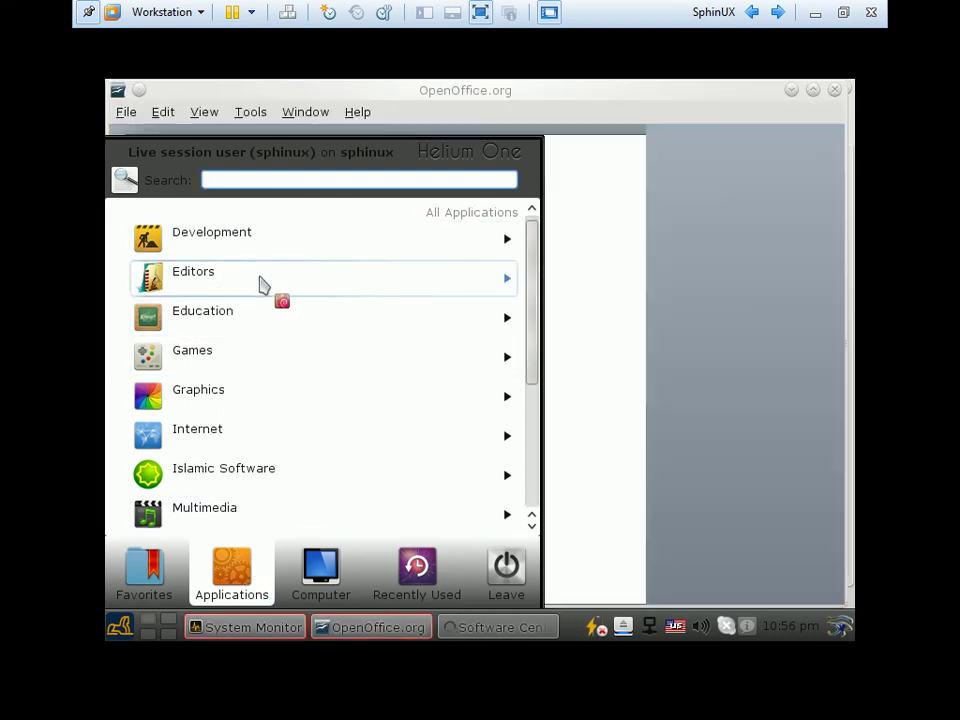
Browse the launcher's Games, Leave and Computer tabs, start System Settings, and bring System Monitor forward
click(232, 368)
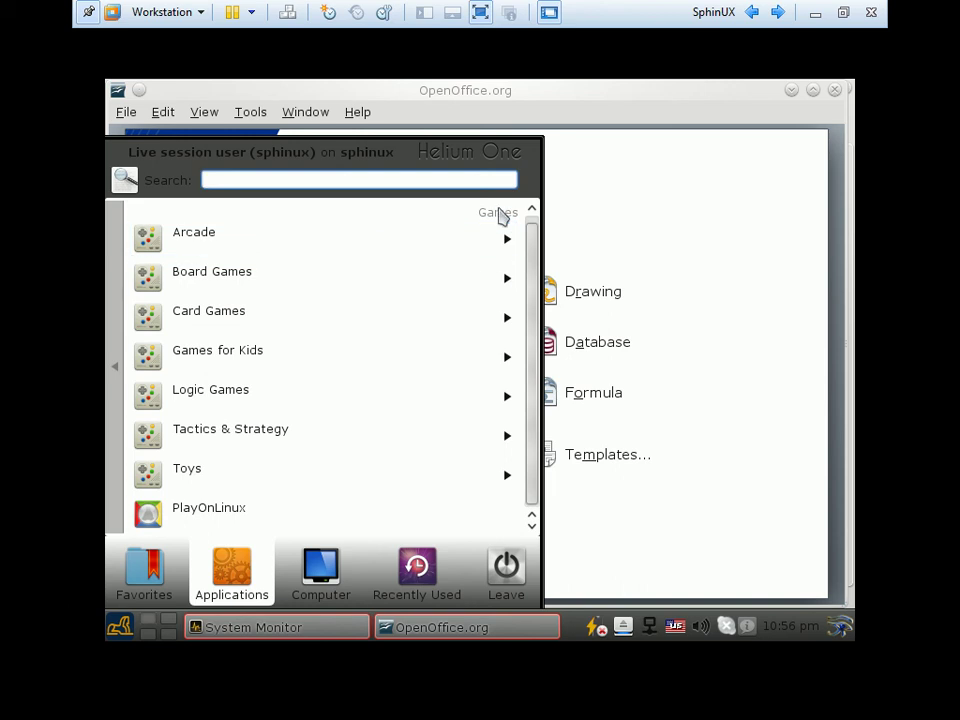
click(531, 210)
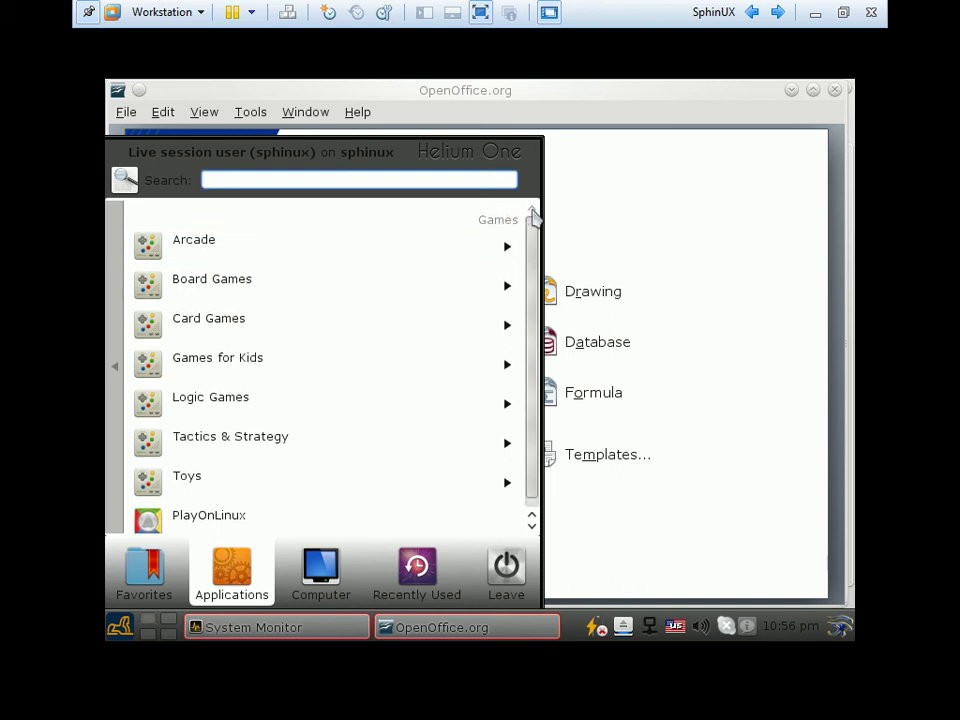
click(515, 590)
click(318, 582)
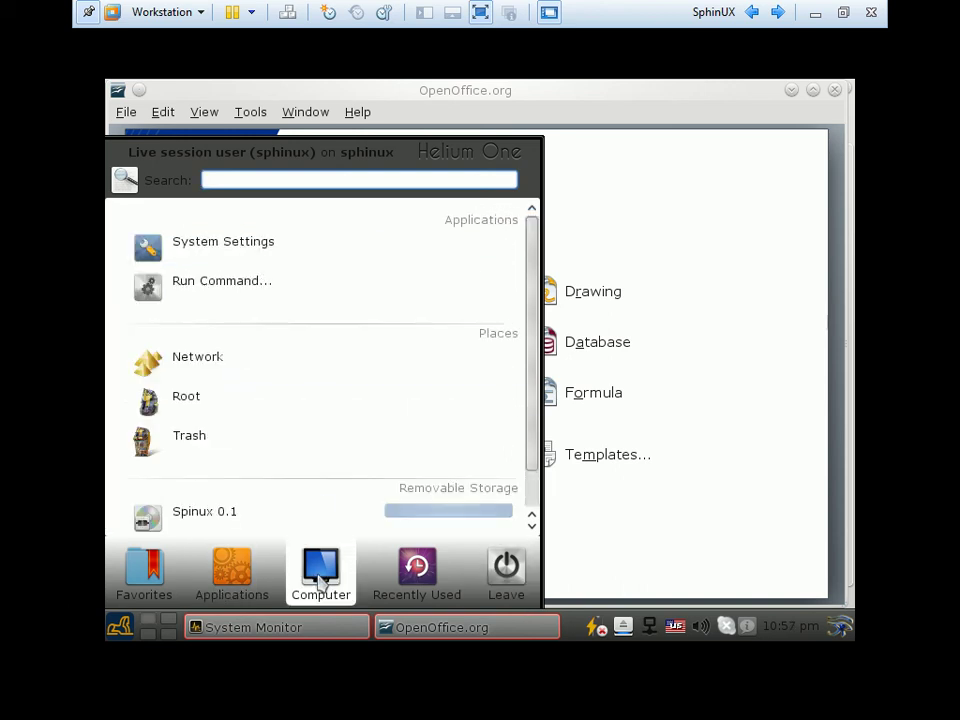
click(266, 244)
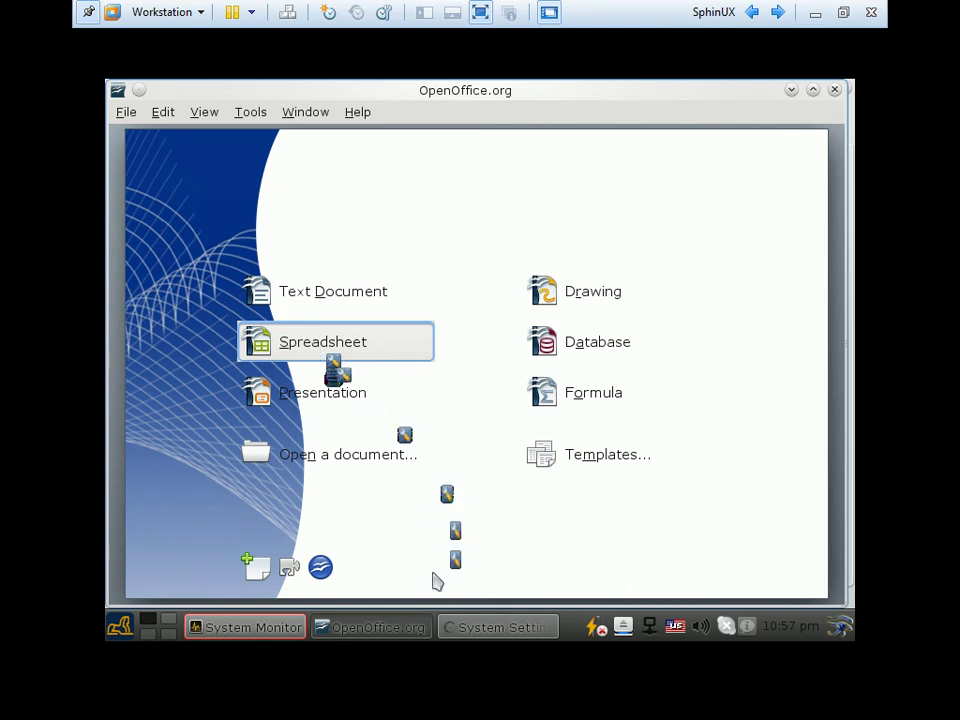
click(287, 630)
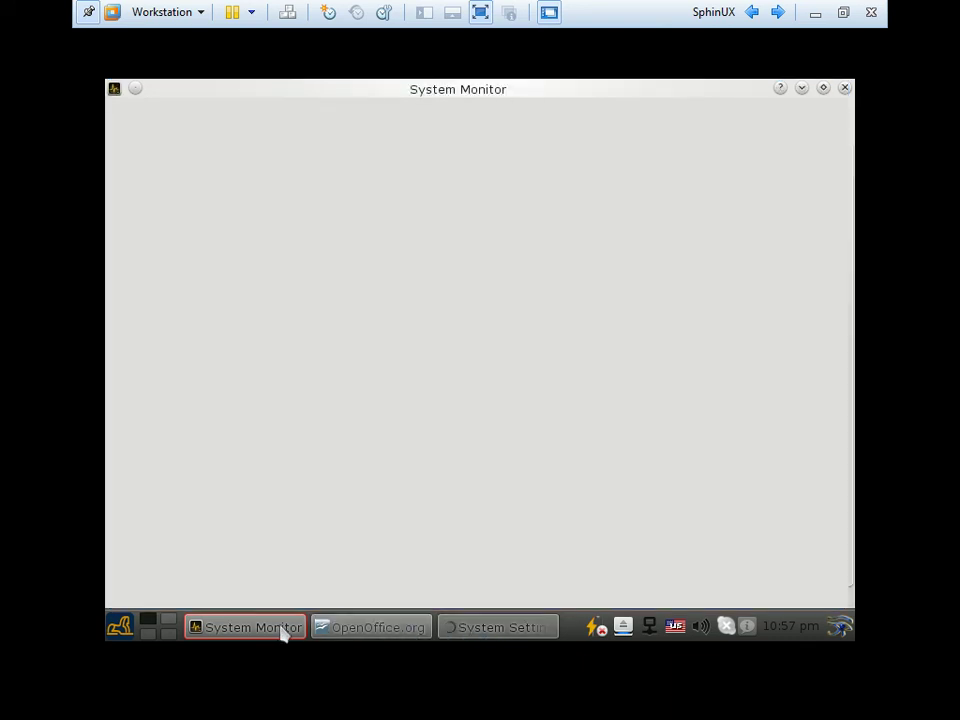
Open System Settings' Desktop section and browse the Desktop Distortions and Miscellaneous screen saver categories
click(280, 630)
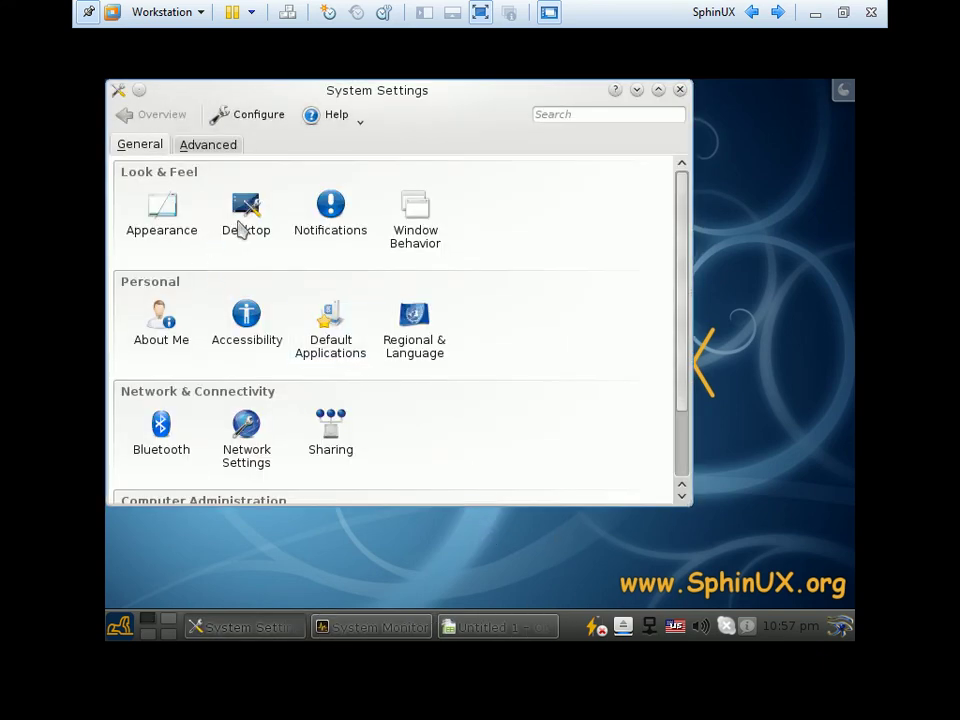
click(246, 212)
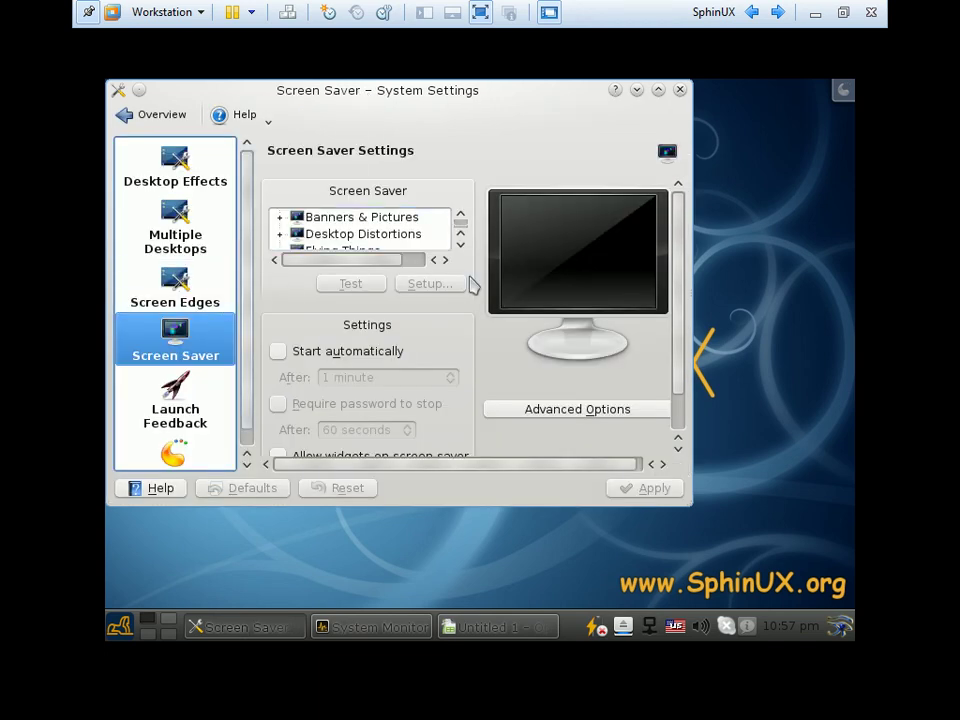
click(350, 238)
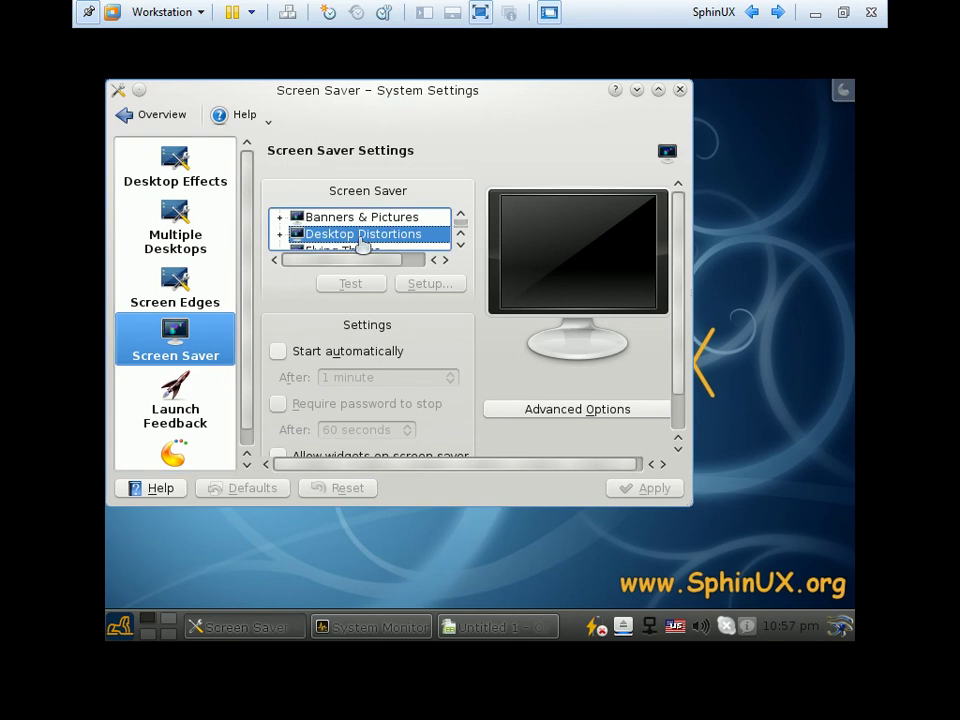
key(Down)
key(Down)
key(Down)
key(Down)
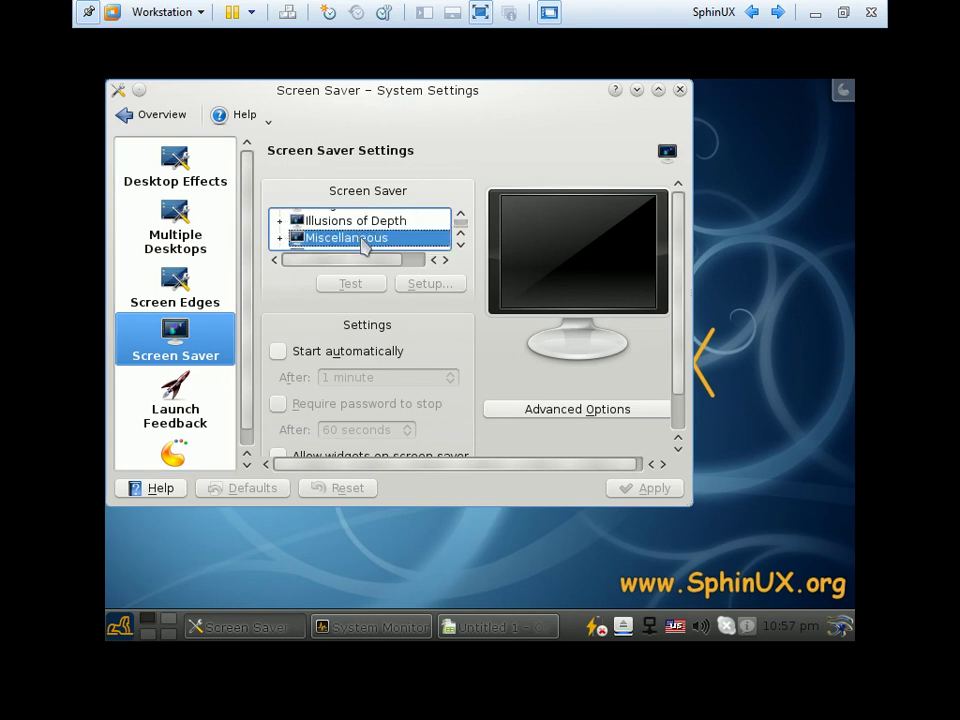
View the Screen Edges, Multiple Desktops, Desktop Effects and Workspace pages, then close System Settings
click(178, 284)
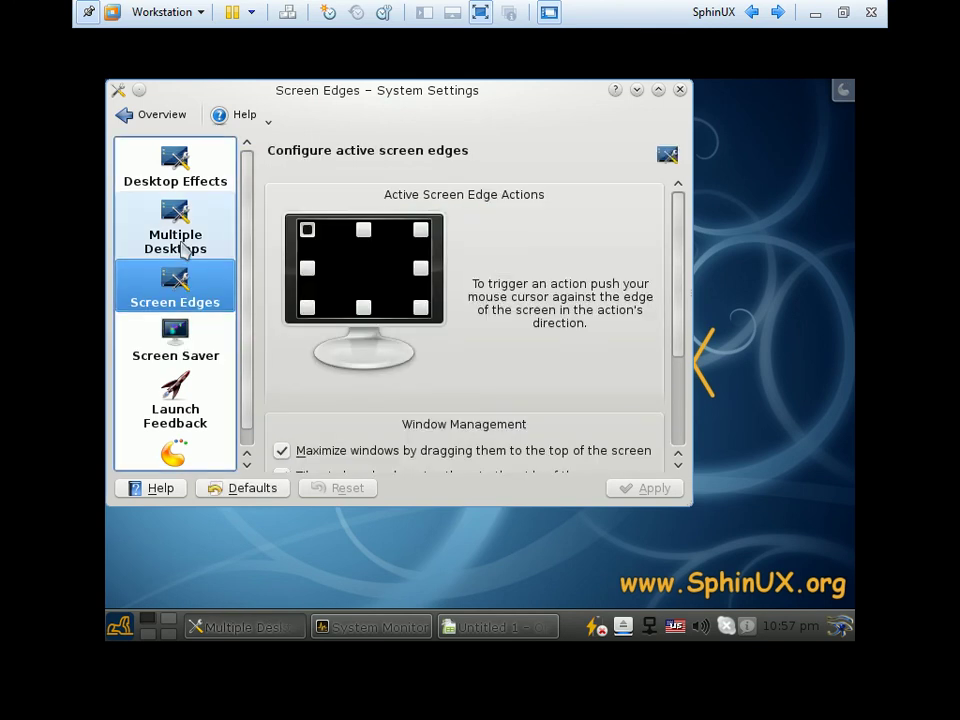
click(180, 238)
click(188, 185)
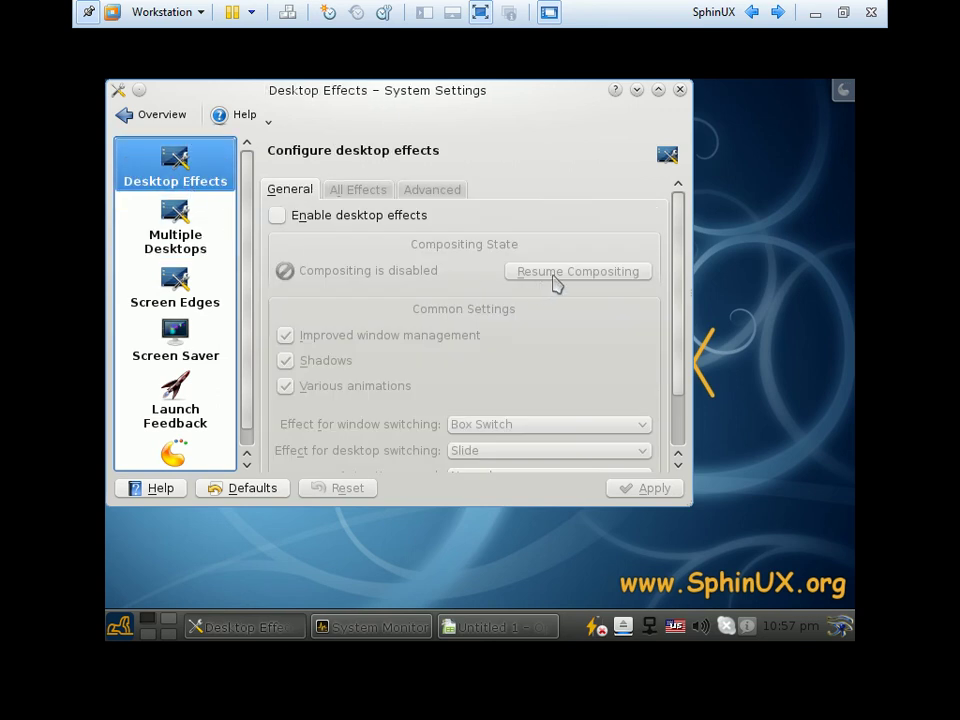
click(171, 454)
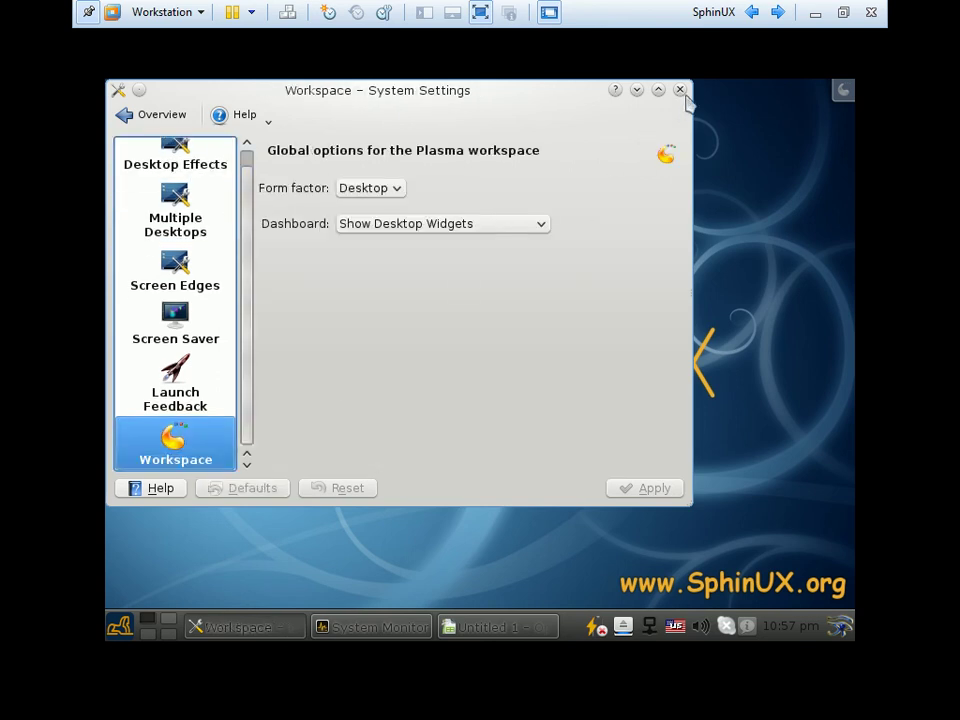
click(680, 90)
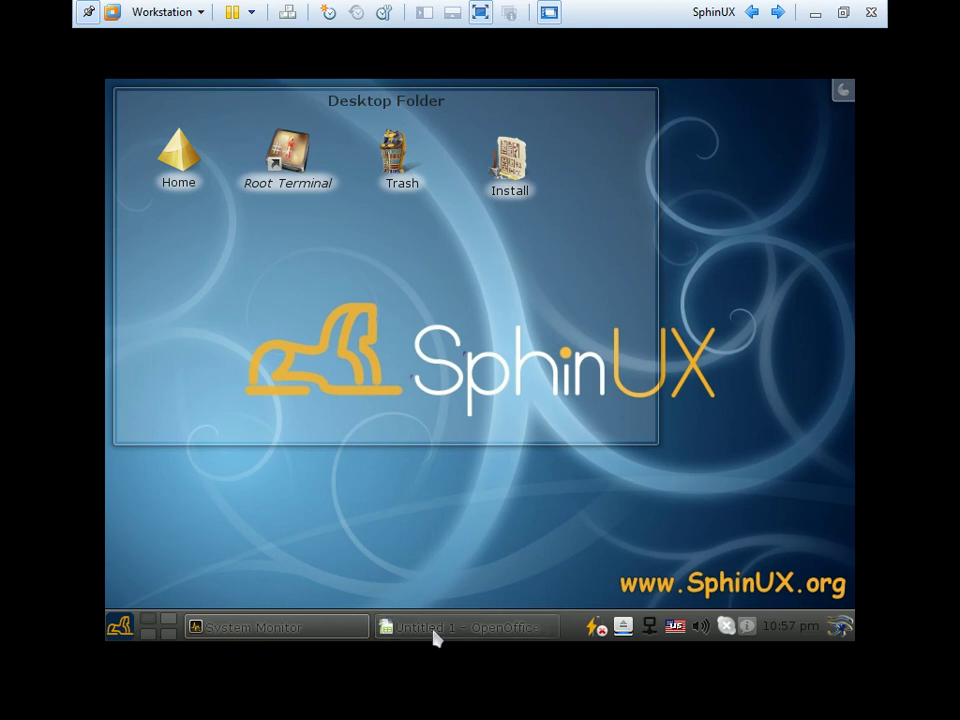
Restore the Untitled 1 spreadsheet and select a few cells, ending on C8
click(436, 637)
drag(255, 296, 514, 407)
click(500, 394)
click(385, 220)
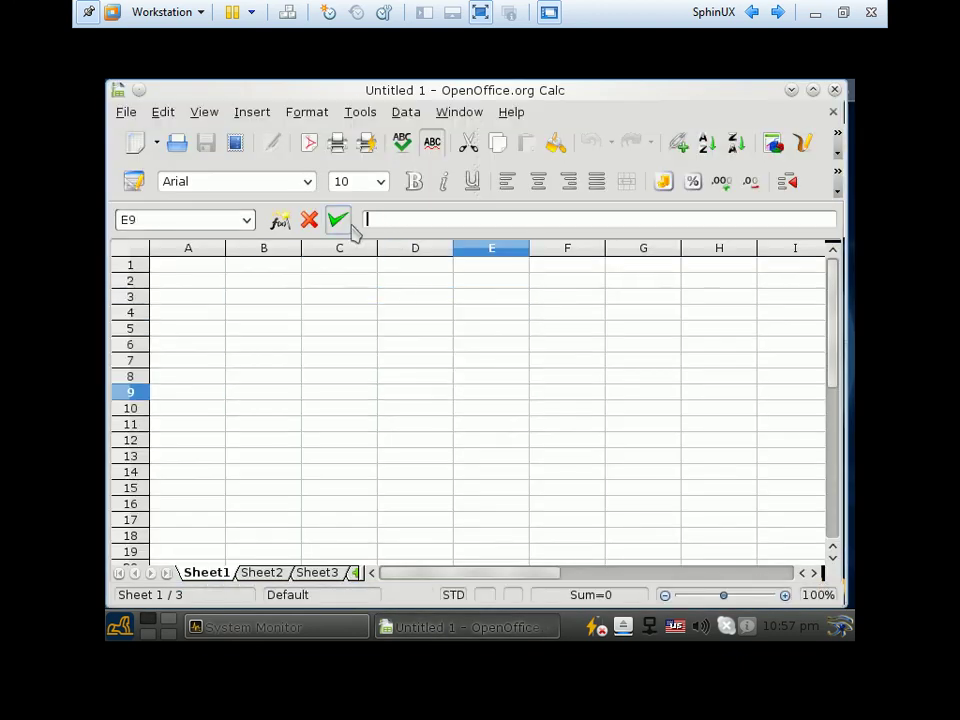
click(365, 380)
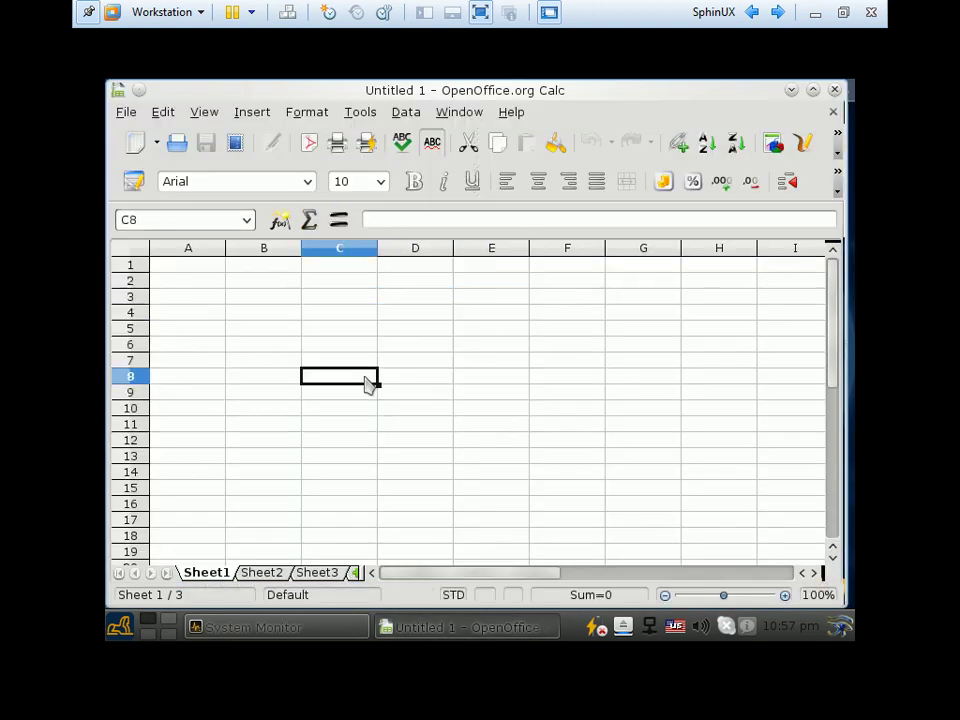
Bring up the Save As dialog from the File menu
click(127, 113)
click(128, 113)
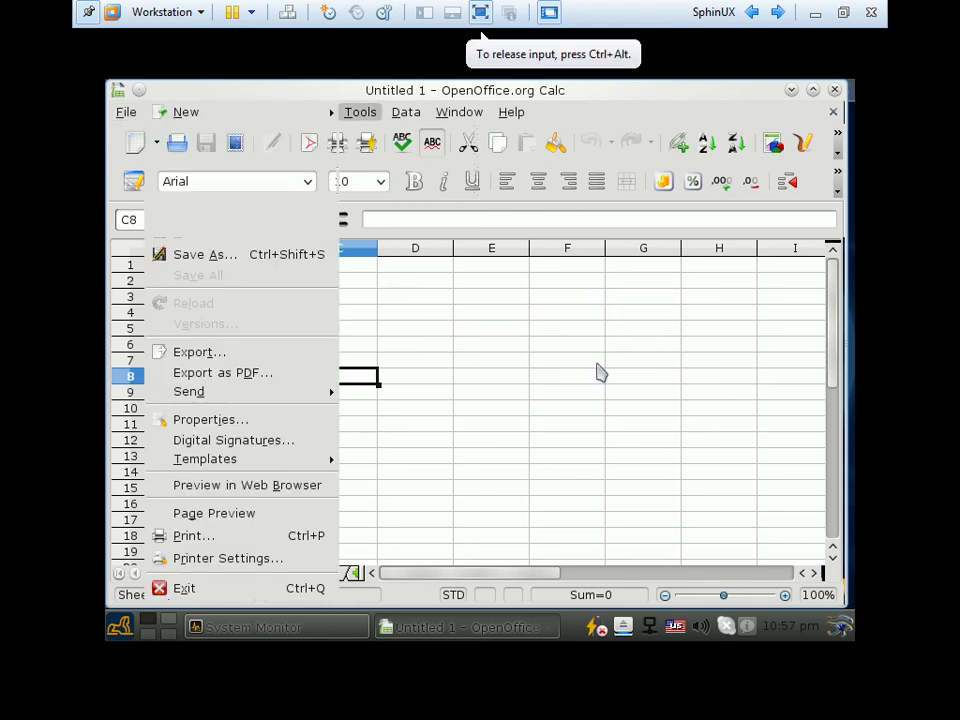
click(124, 116)
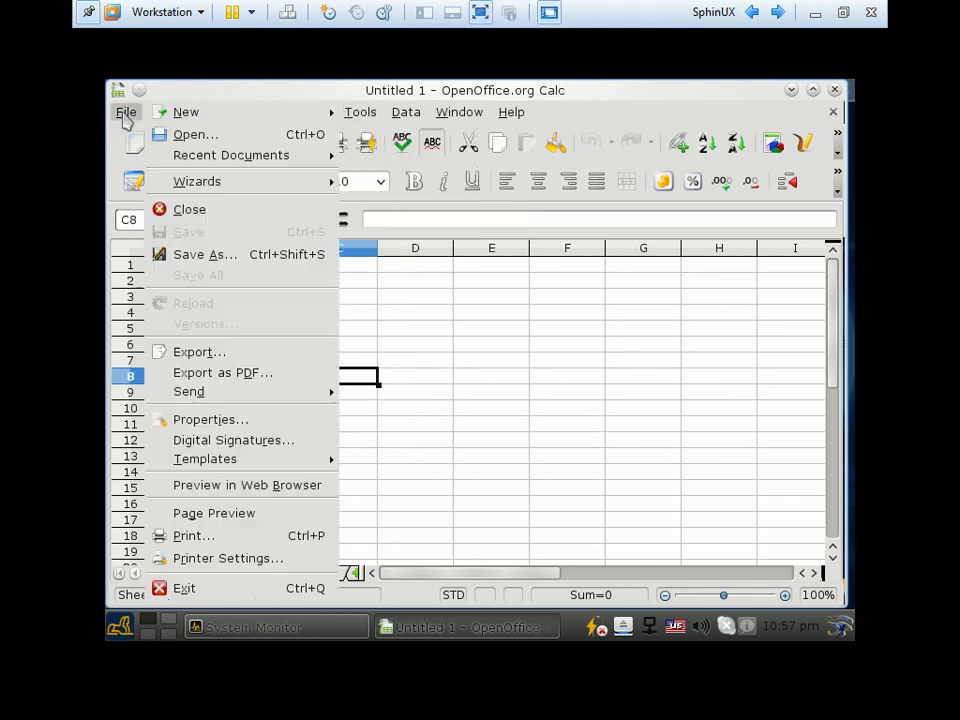
click(229, 264)
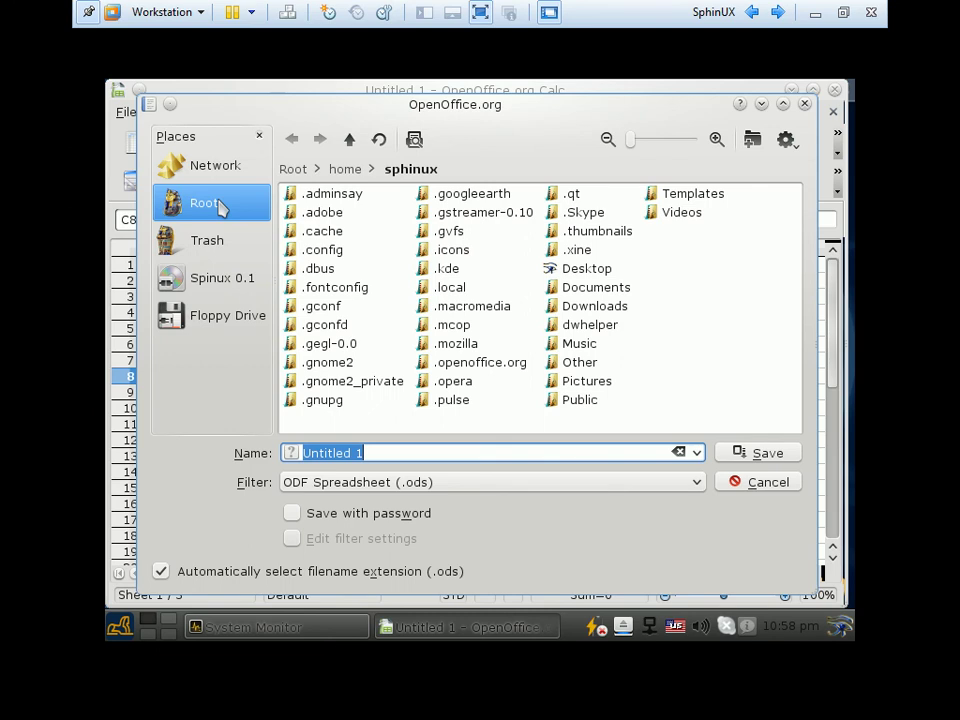
Browse the file-format list, keep ODF Spreadsheet, and close the dialog without saving
click(633, 486)
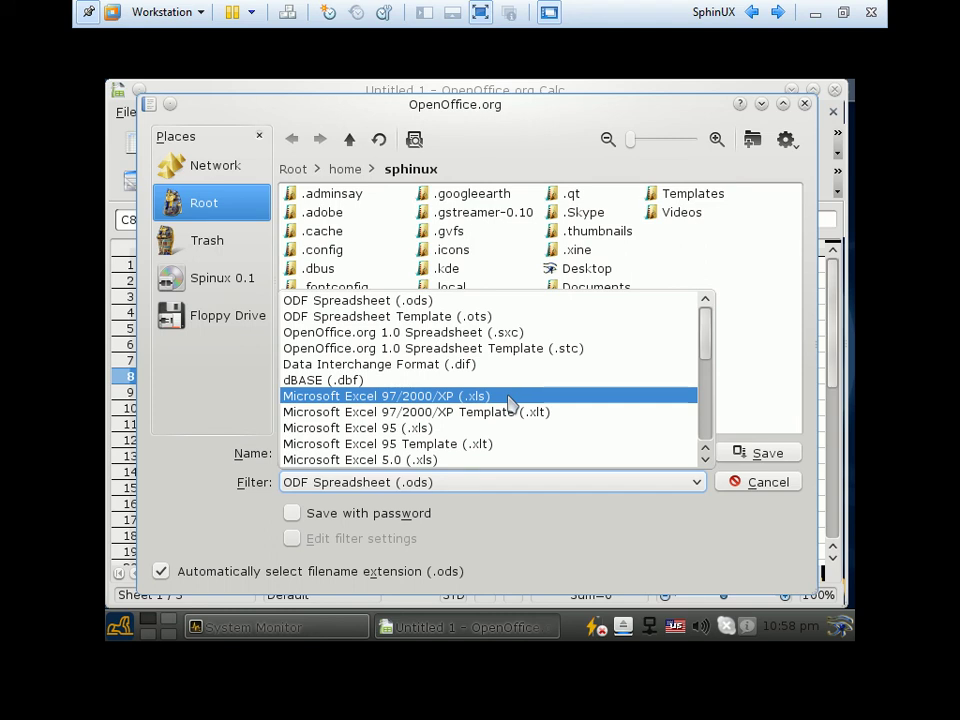
scroll(510, 402, down, 1)
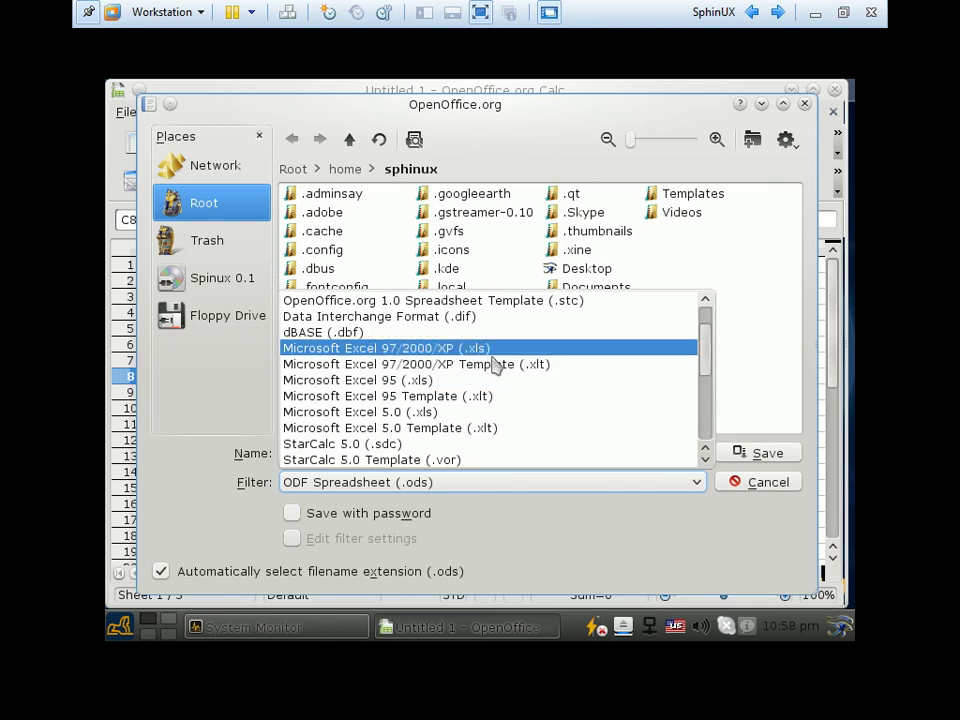
scroll(472, 400, down, 4)
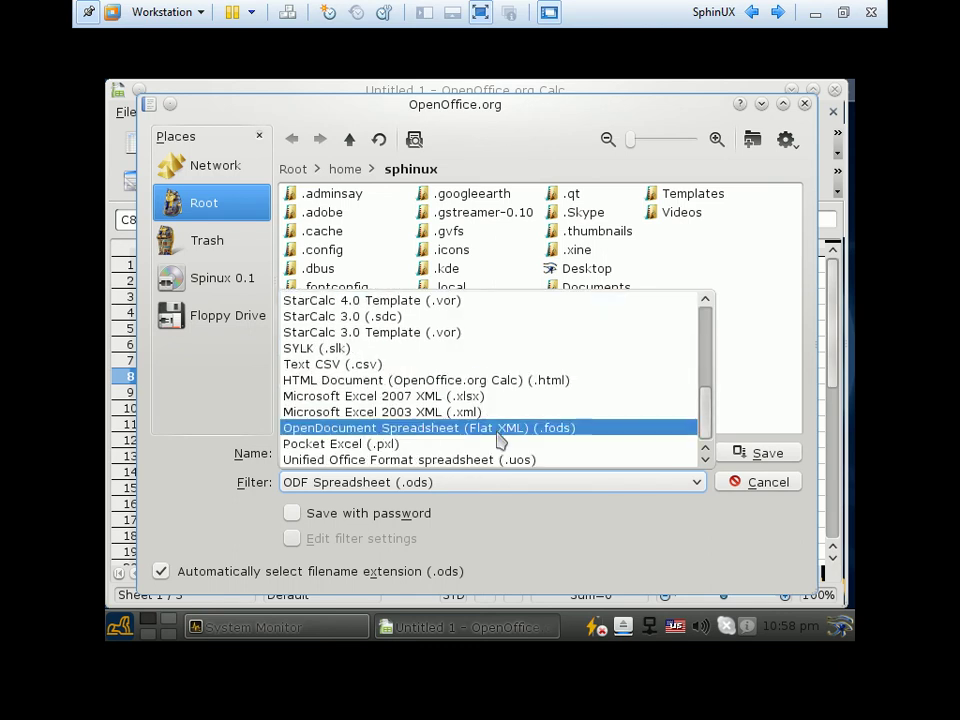
scroll(614, 405, up, 5)
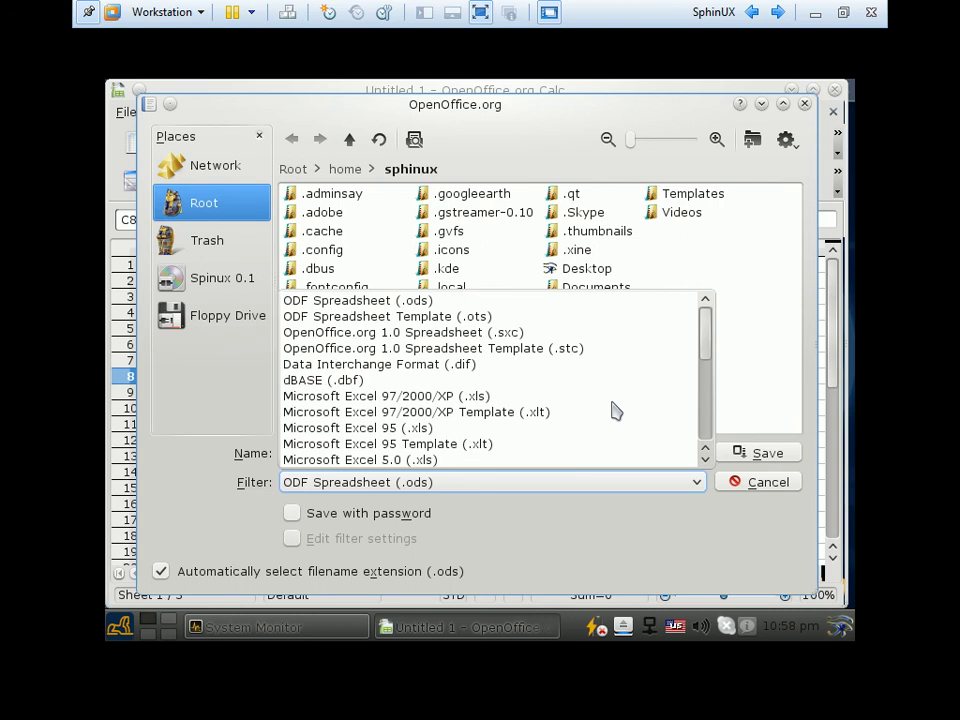
click(760, 388)
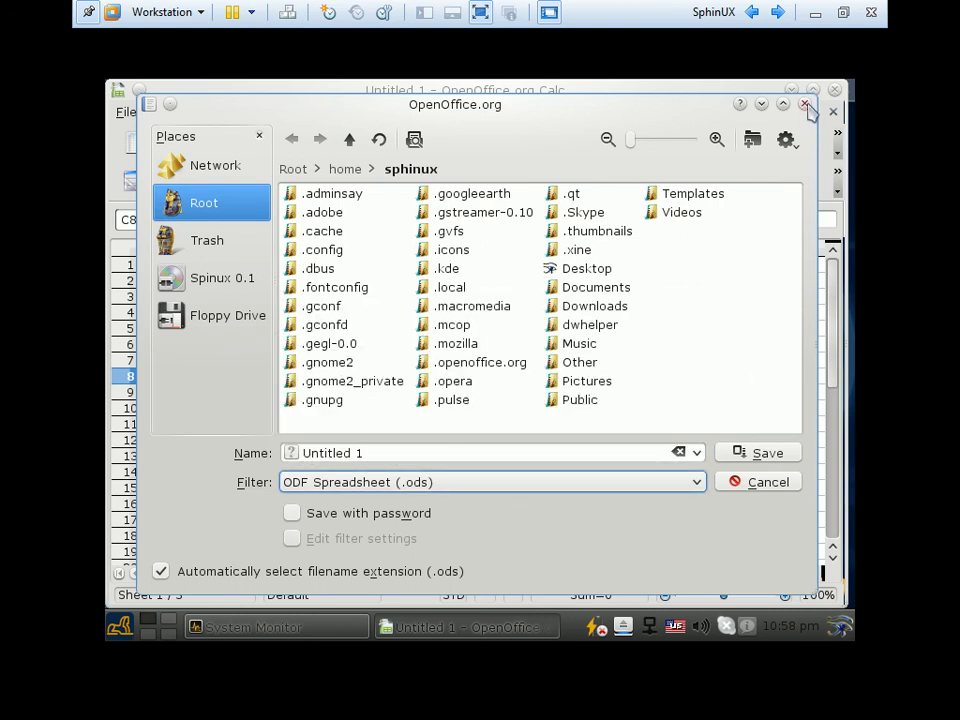
click(806, 104)
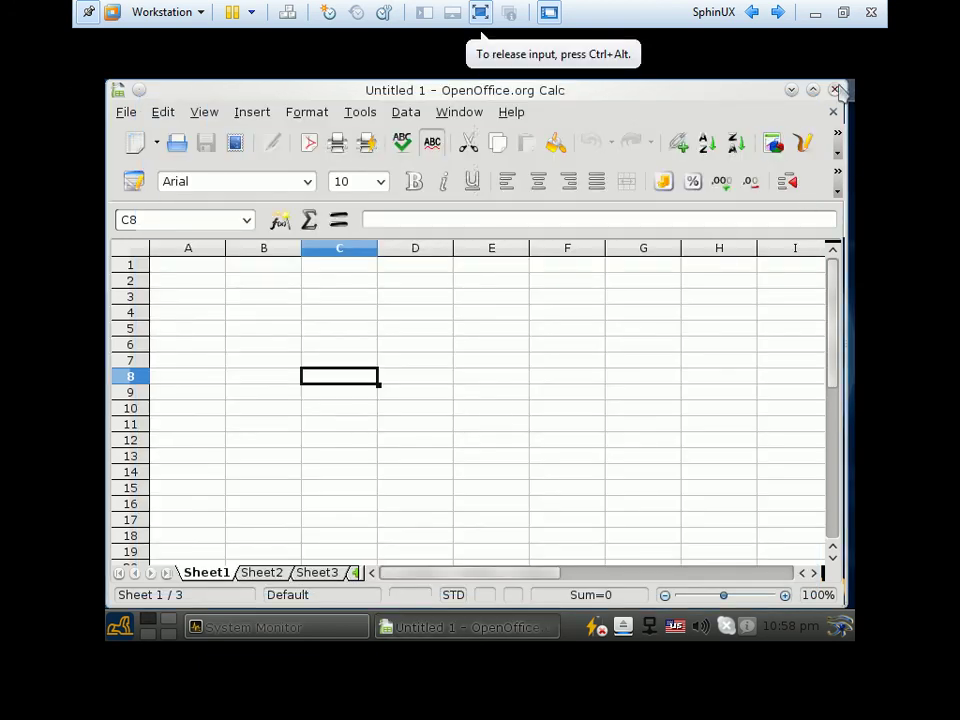
Quit Calc and System Monitor with Ctrl+Q, then show the launcher's Computer places
key(ctrl+q)
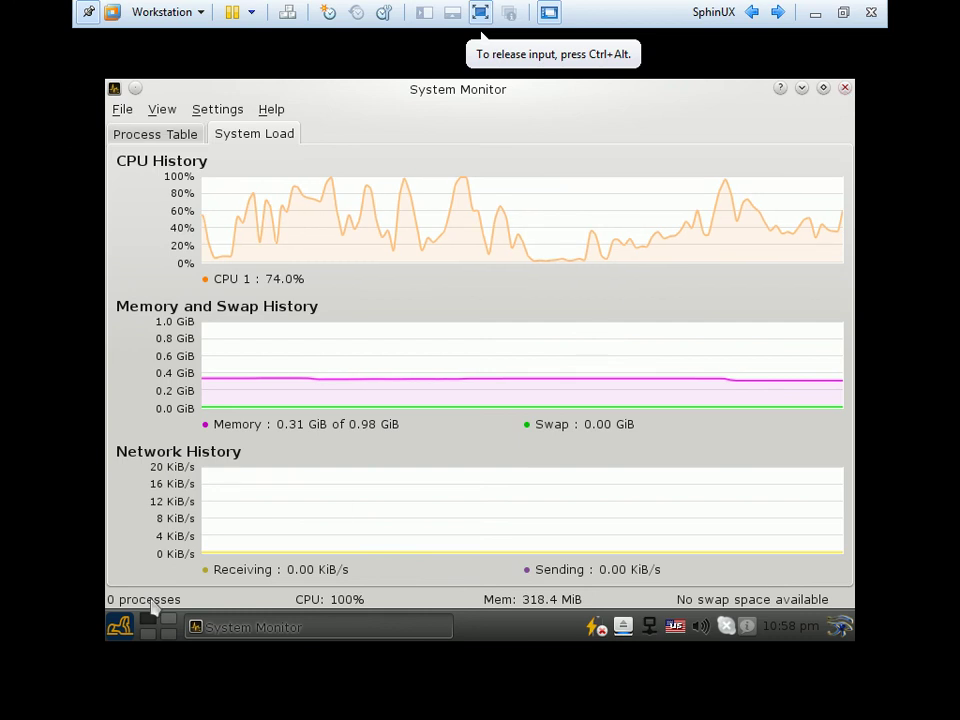
key(ctrl+q)
click(118, 630)
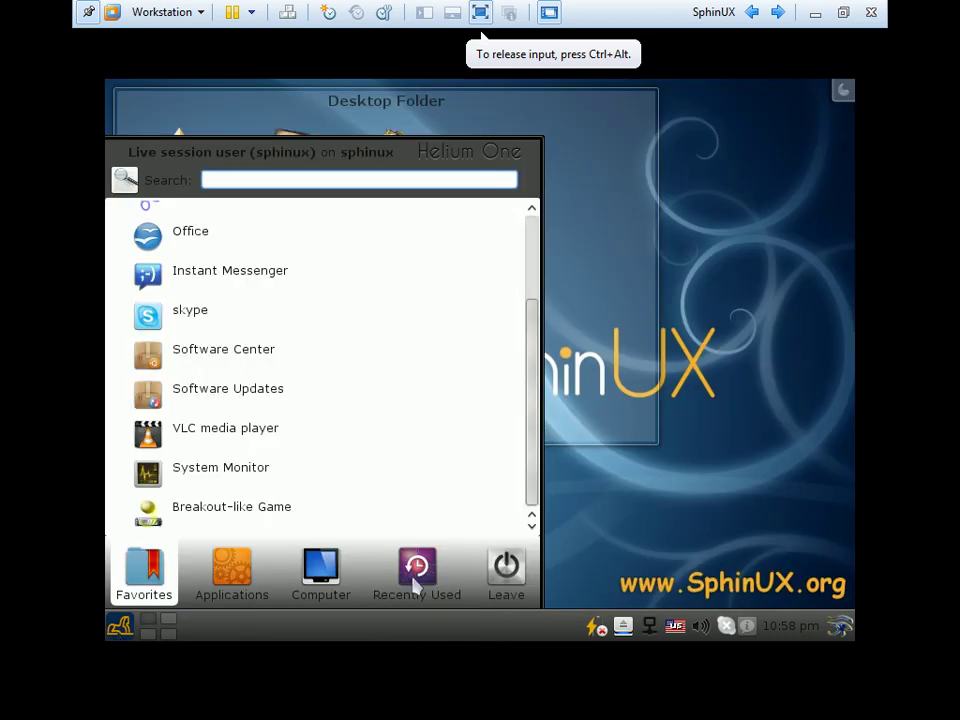
click(349, 584)
scroll(340, 485, down, 1)
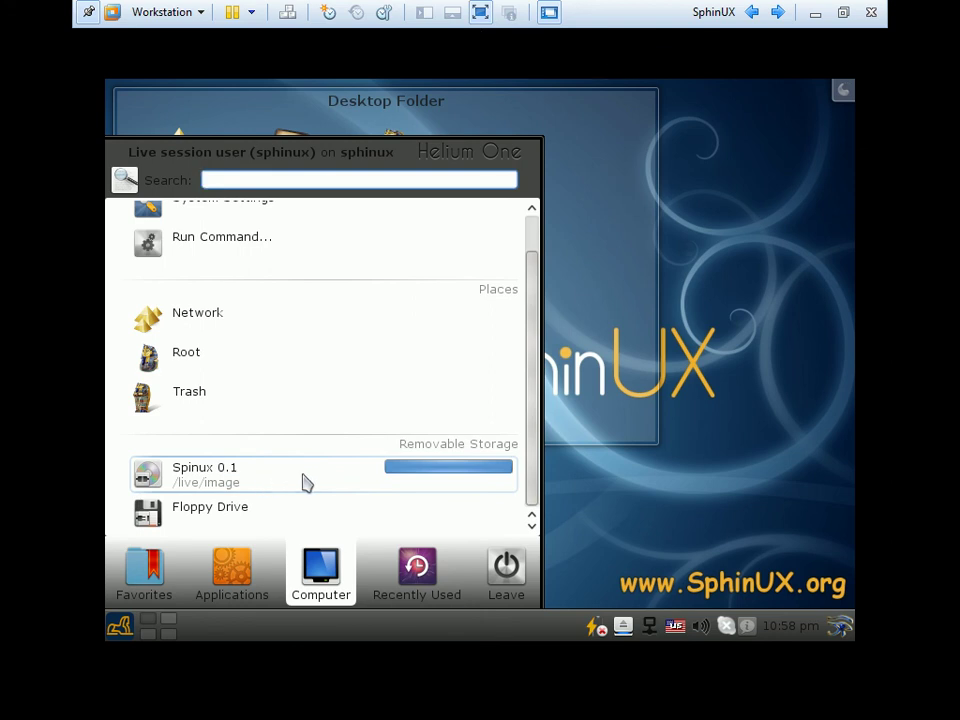
Browse the Spinux 0.1 disc's isolinux and install folders, then show recently used applications
click(306, 483)
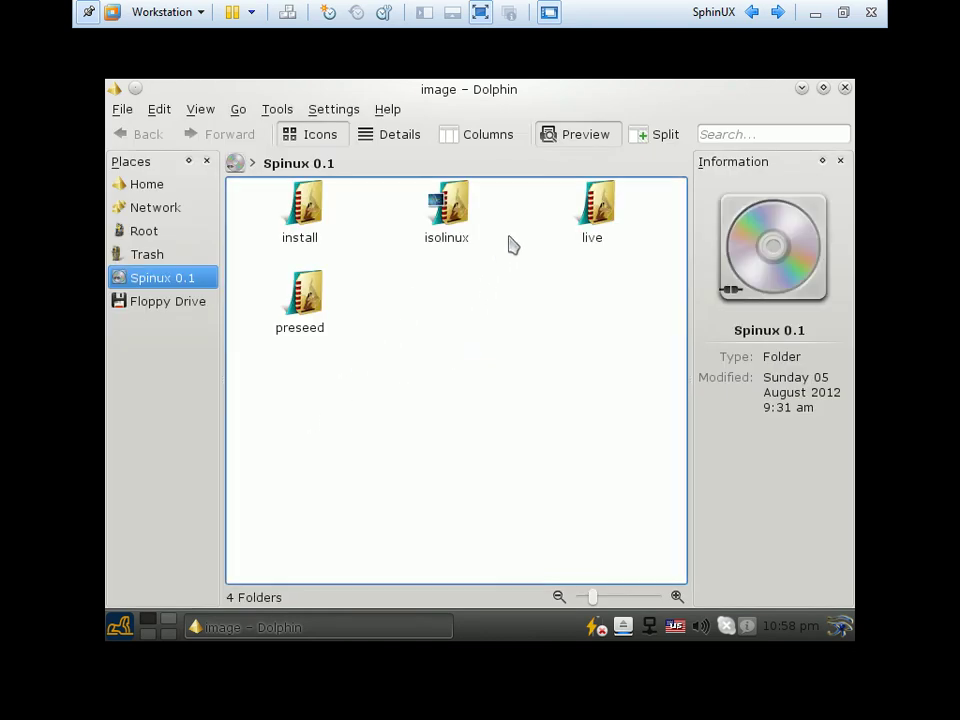
click(459, 233)
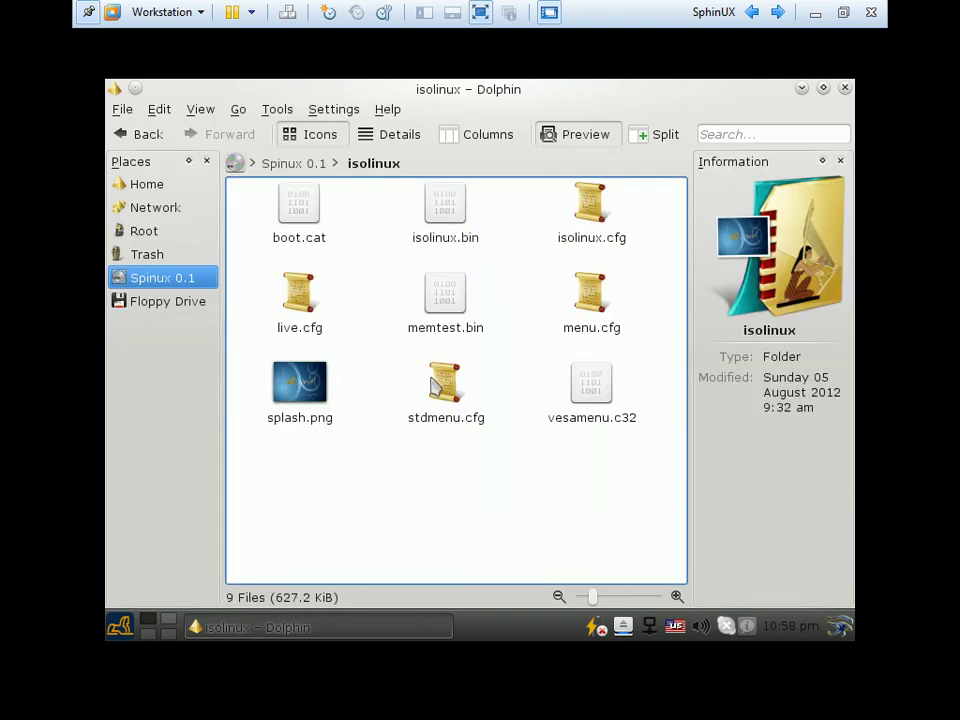
click(122, 139)
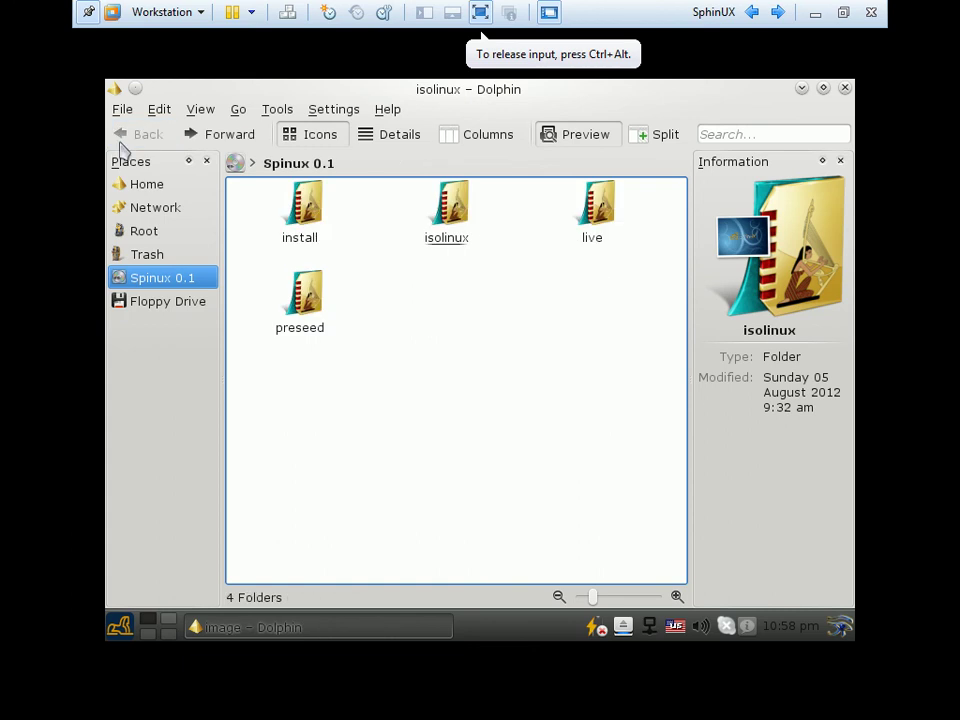
click(300, 234)
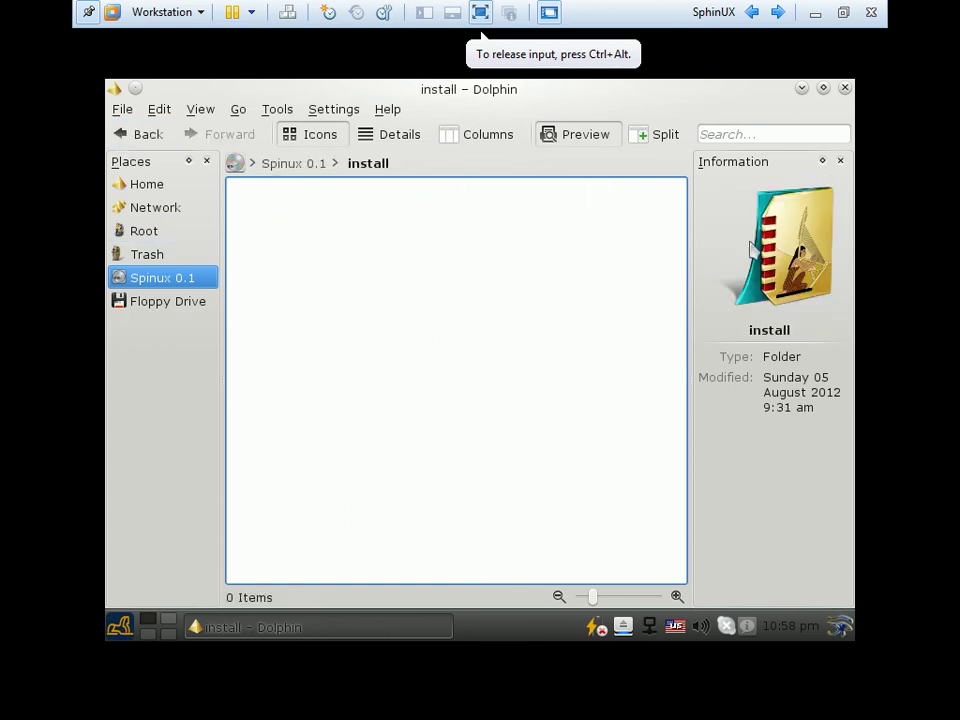
click(845, 88)
click(120, 625)
click(425, 592)
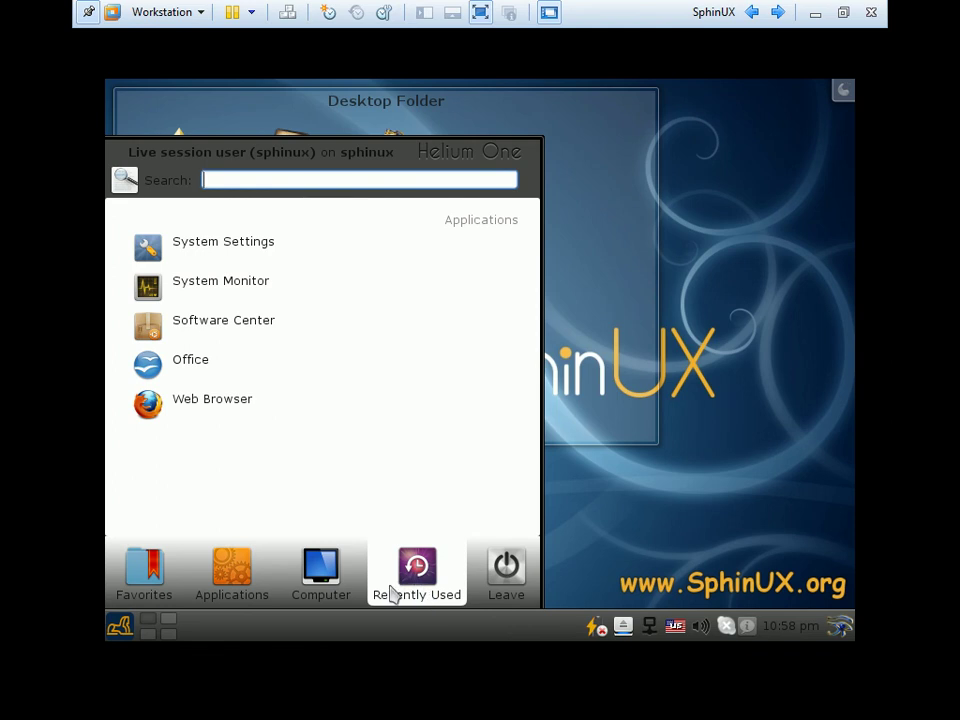
Launch Electronic Mus-haf from Applications > Islamic Software > Qur'anic Study tools
click(232, 575)
scroll(311, 454, down, 5)
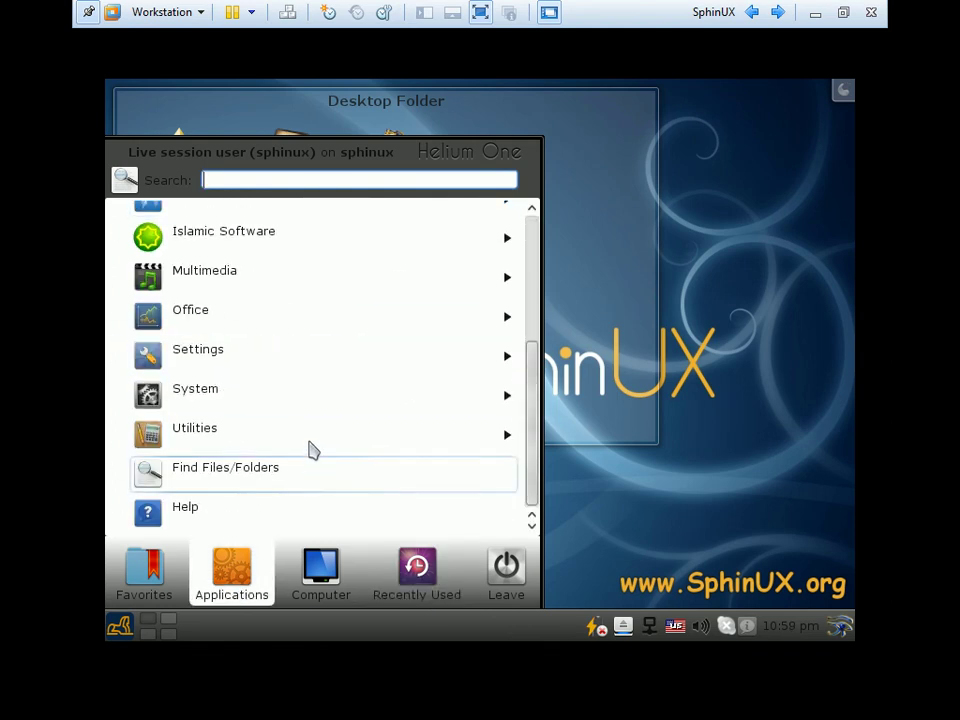
click(257, 243)
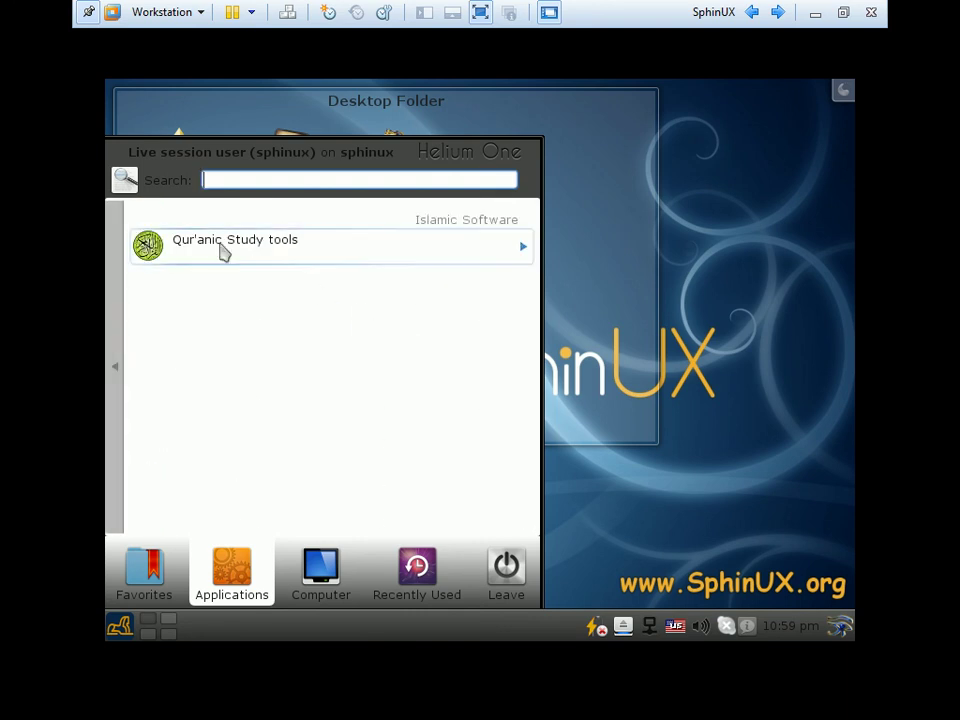
click(224, 252)
click(268, 258)
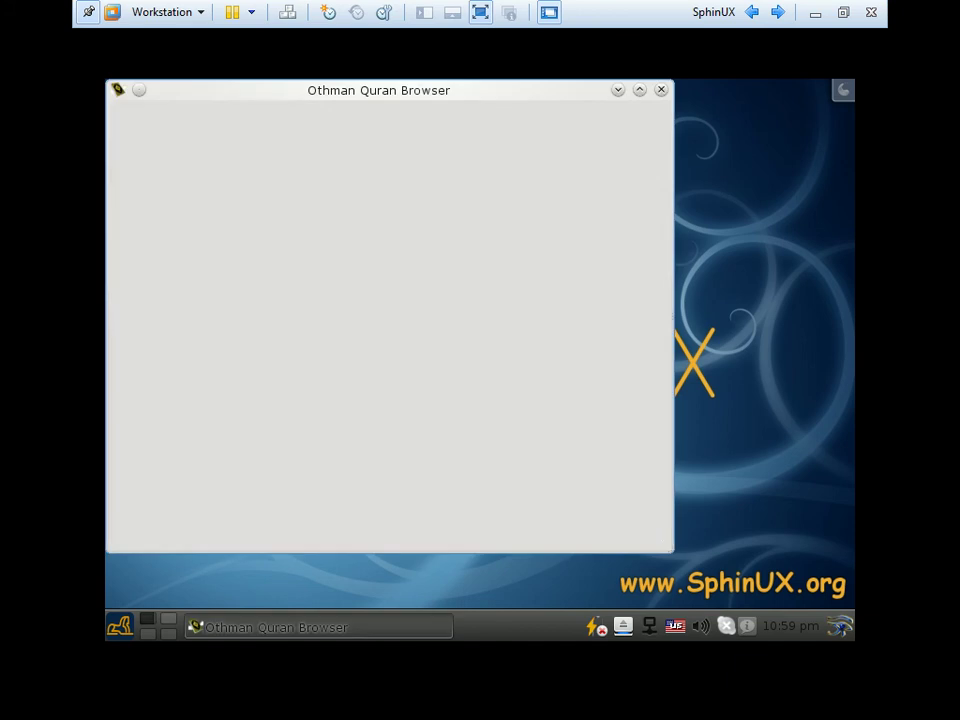
scroll(530, 345, down, 3)
scroll(530, 345, up, 3)
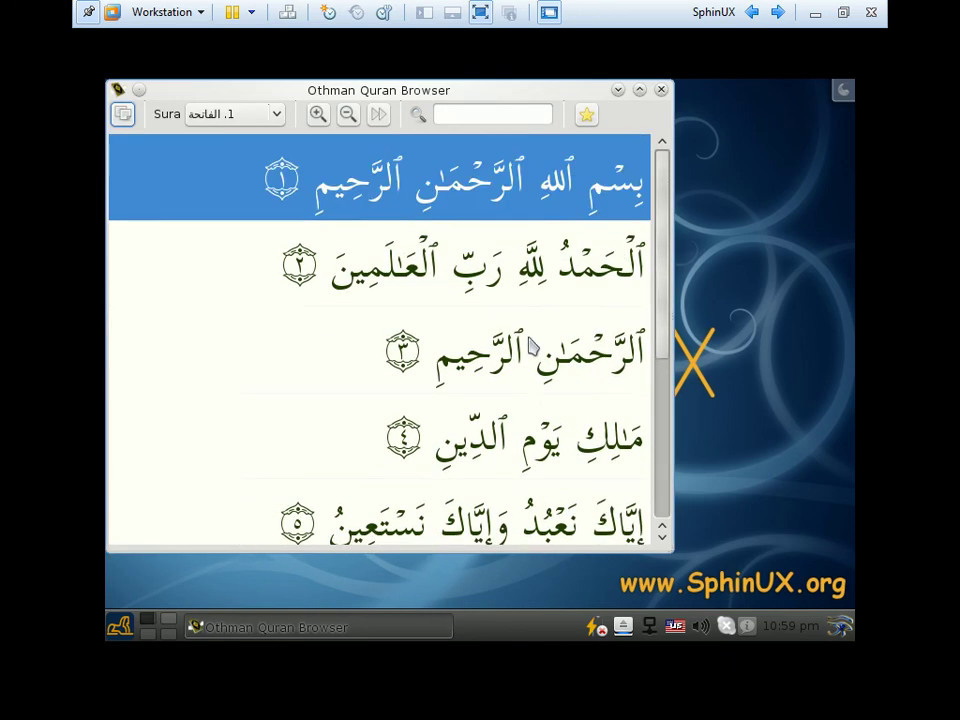
scroll(530, 345, down, 3)
scroll(505, 385, up, 3)
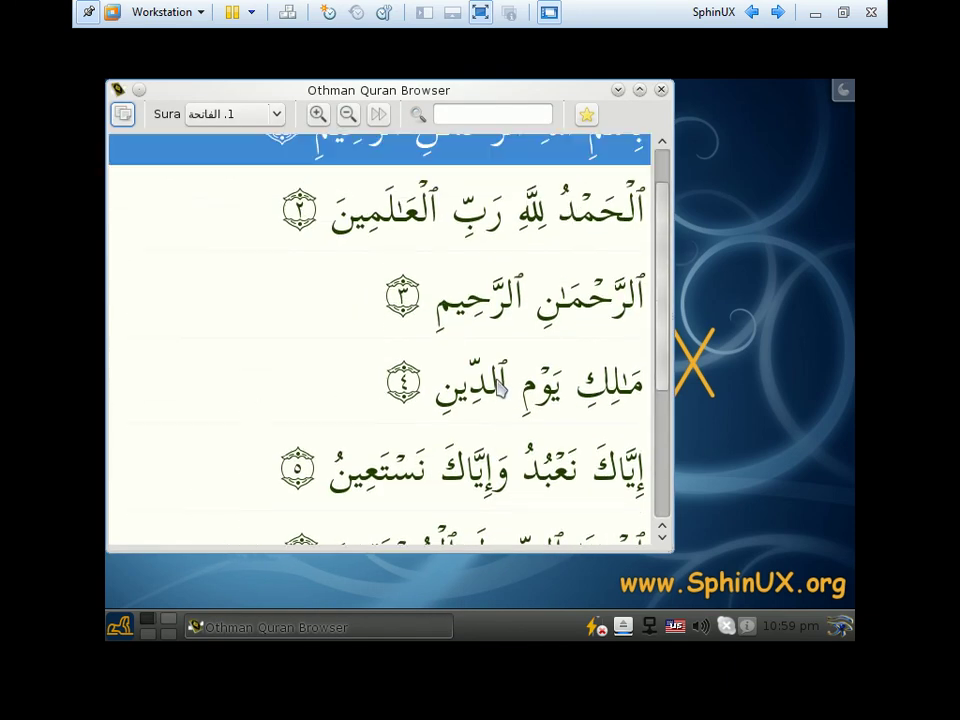
scroll(374, 140, down, 1)
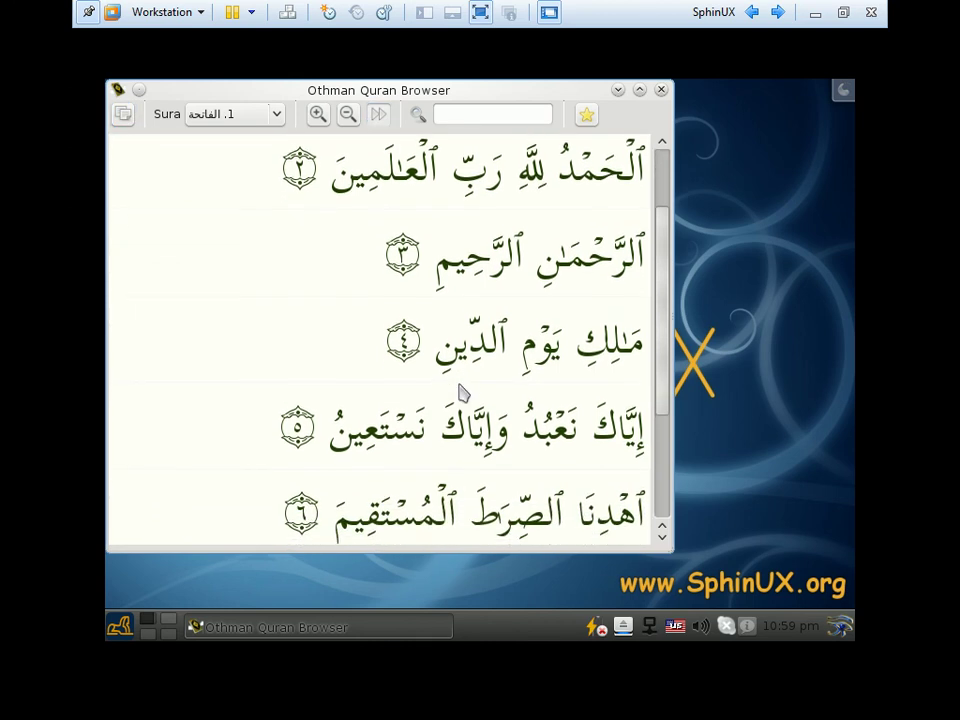
Show sura 71 (نوح), zoom the verse text out twice, then close the reader
click(277, 118)
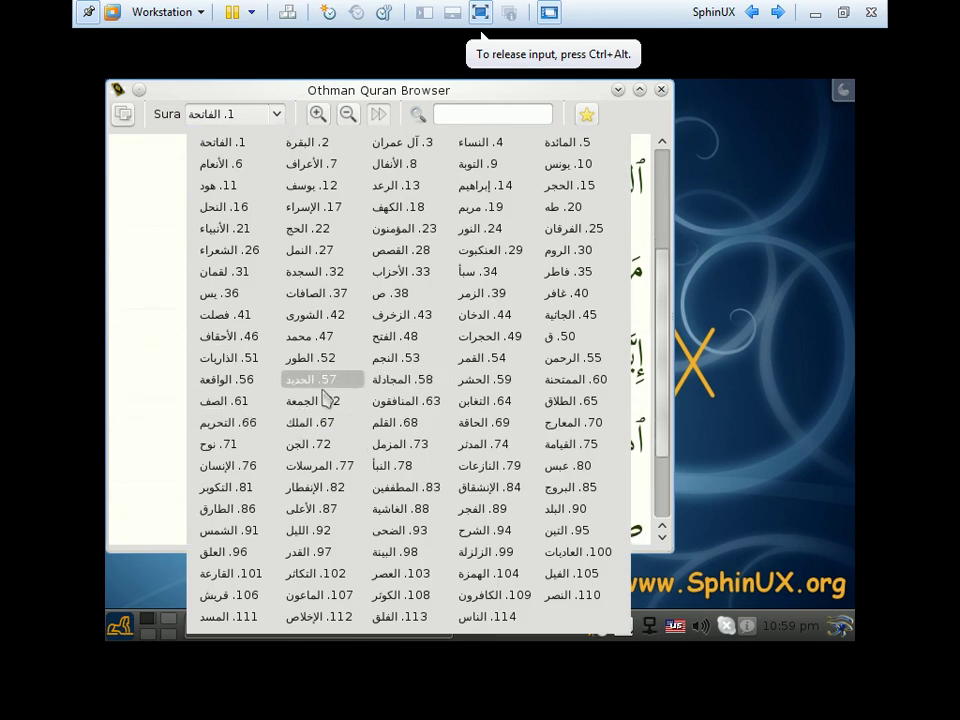
click(230, 447)
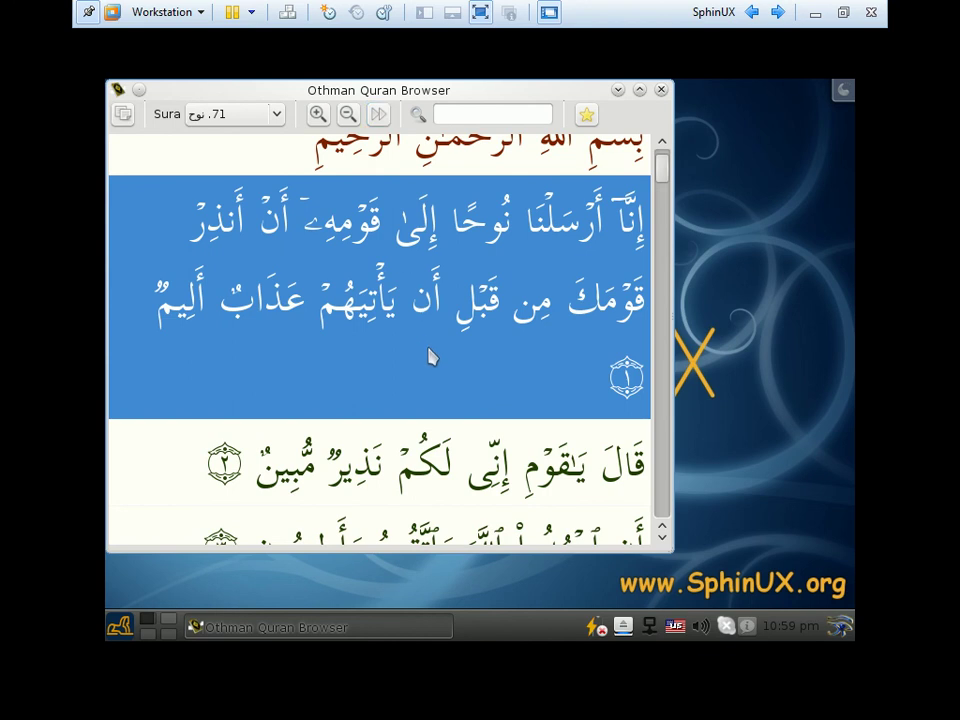
scroll(419, 440, down, 5)
scroll(419, 440, down, 1)
click(348, 114)
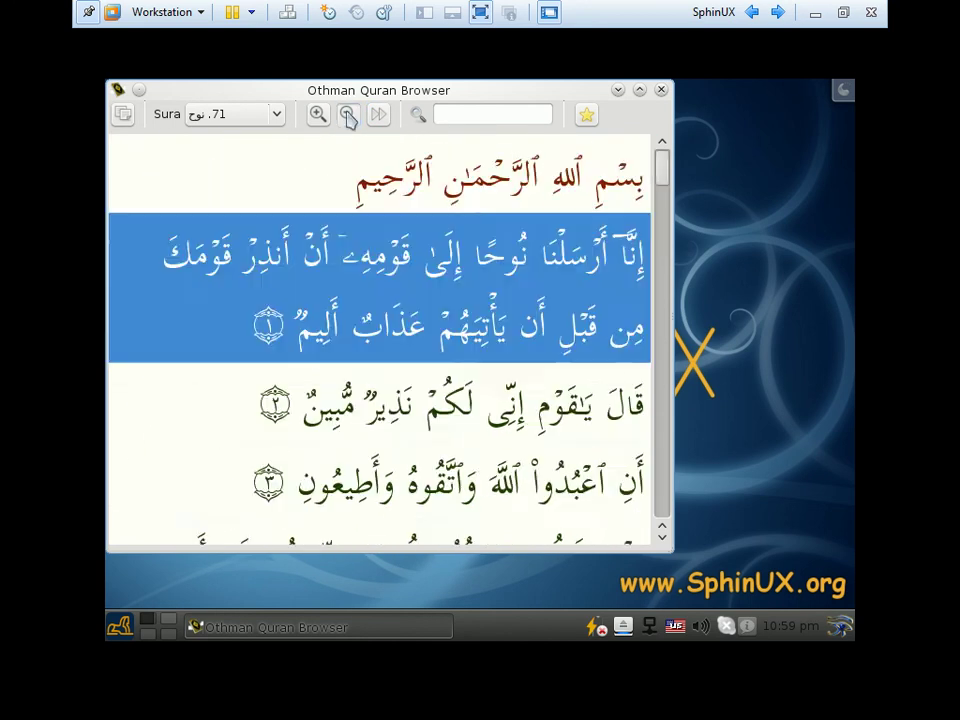
click(348, 114)
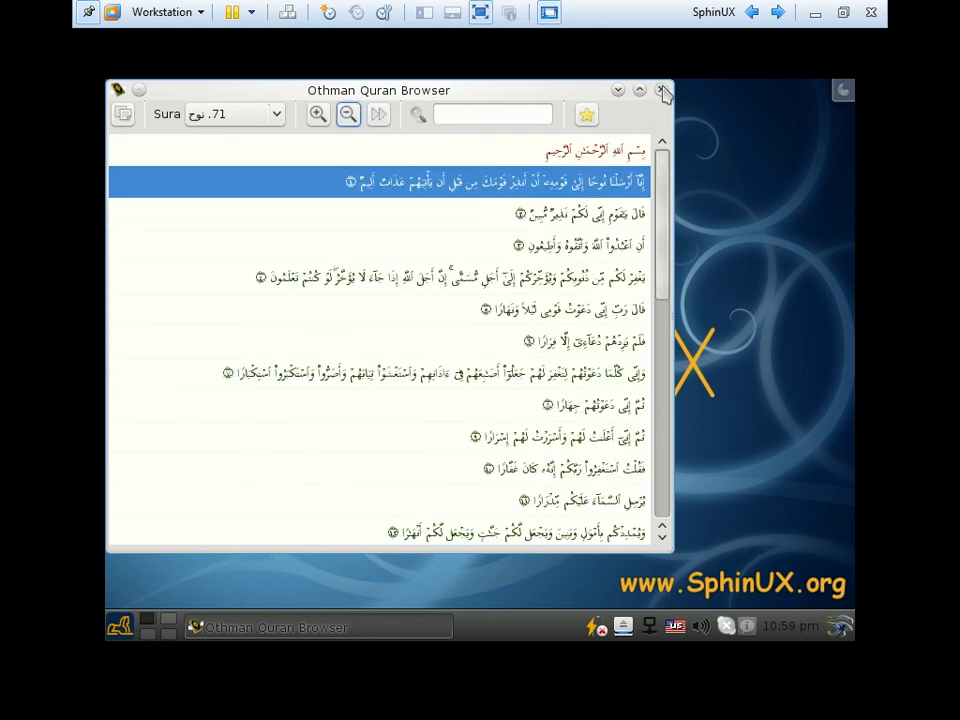
click(664, 92)
Open and dismiss the run command bar, then return input focus to the virtual machine
click(121, 628)
click(328, 585)
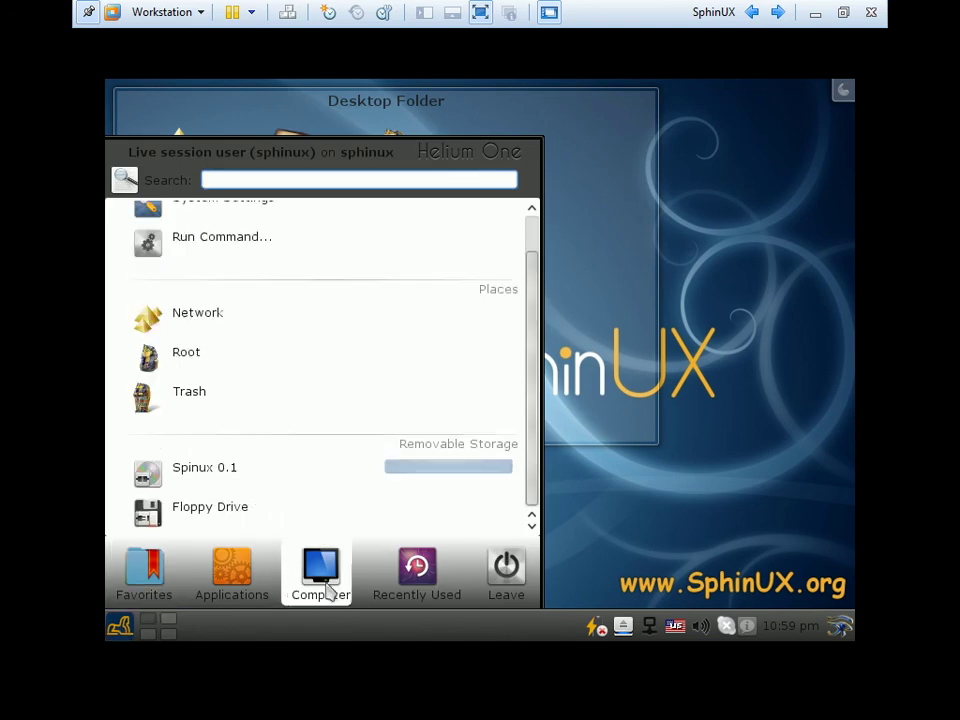
scroll(289, 506, up, 1)
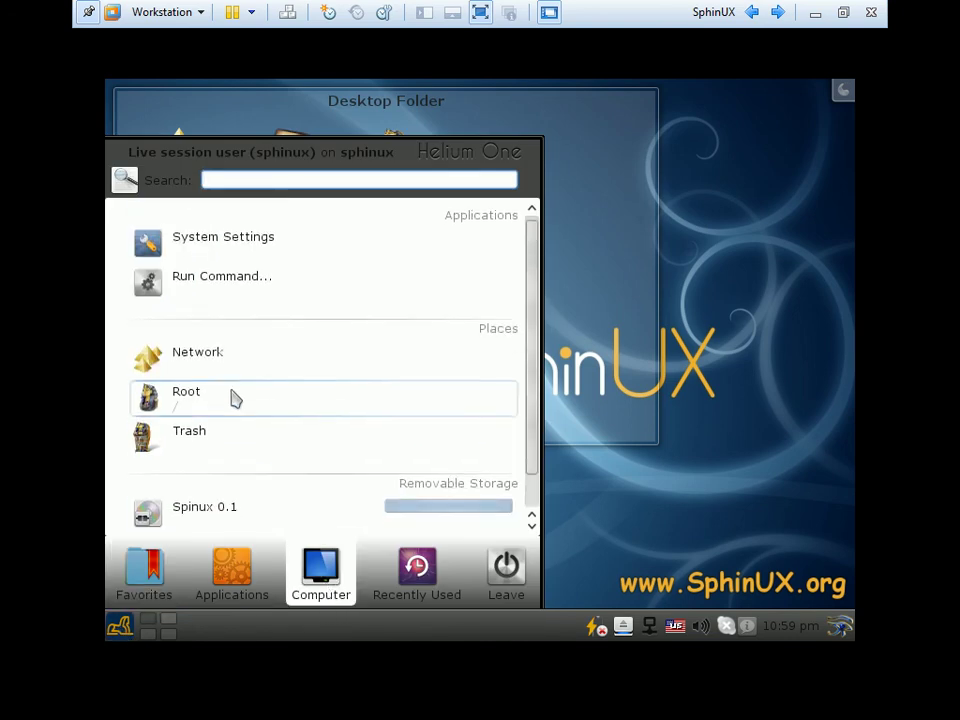
click(210, 298)
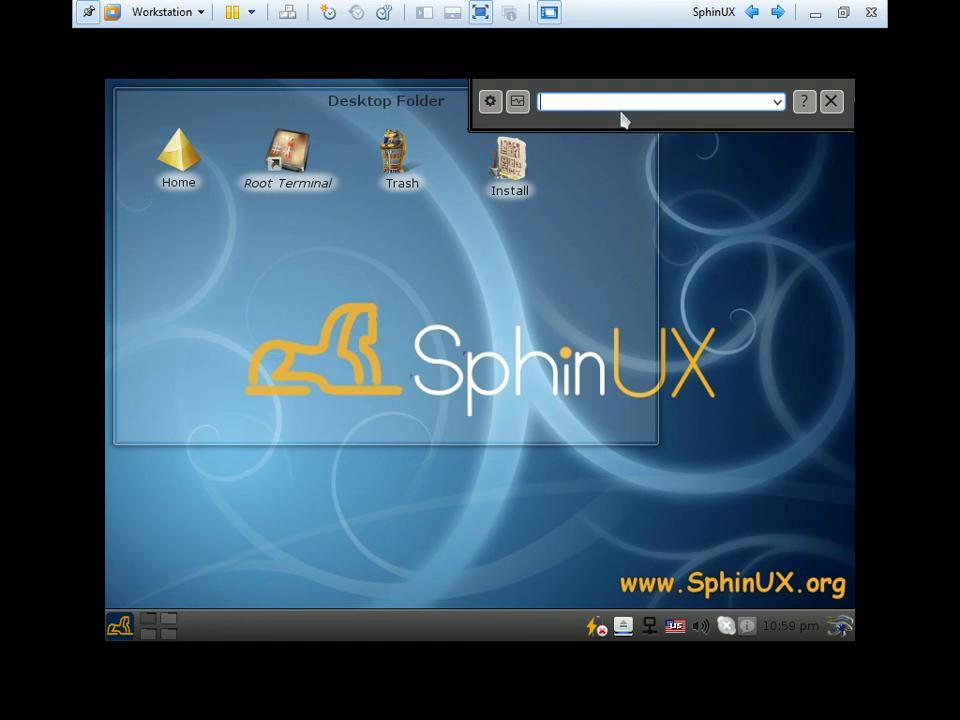
click(831, 101)
click(25, 700)
click(519, 465)
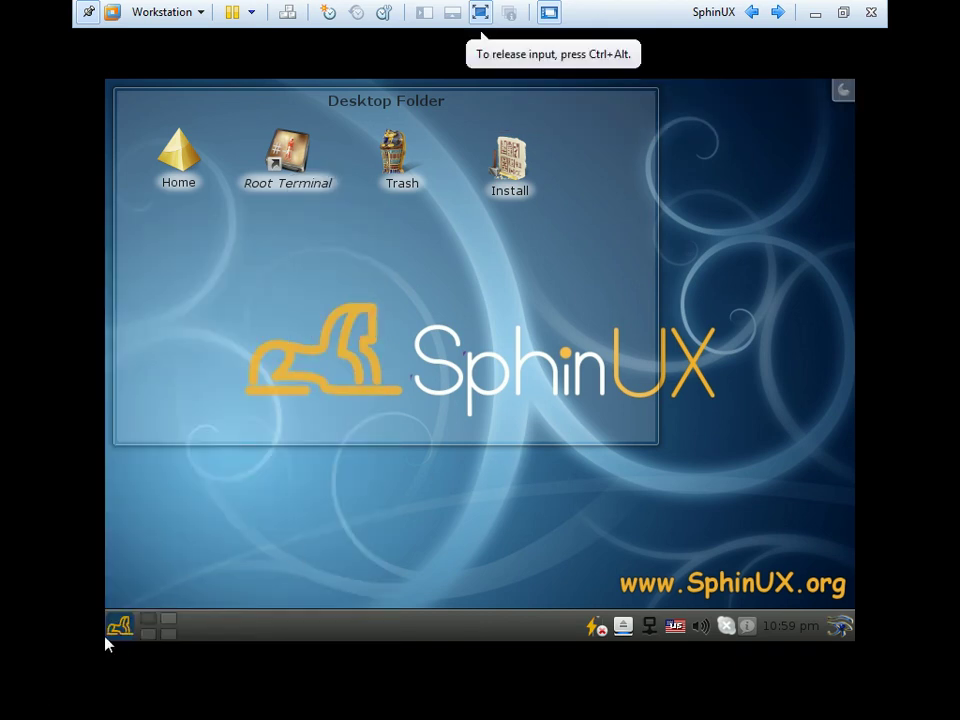
Reopen the launcher and switch between its Computer and Recently Used lists
click(120, 628)
scroll(399, 440, up, 3)
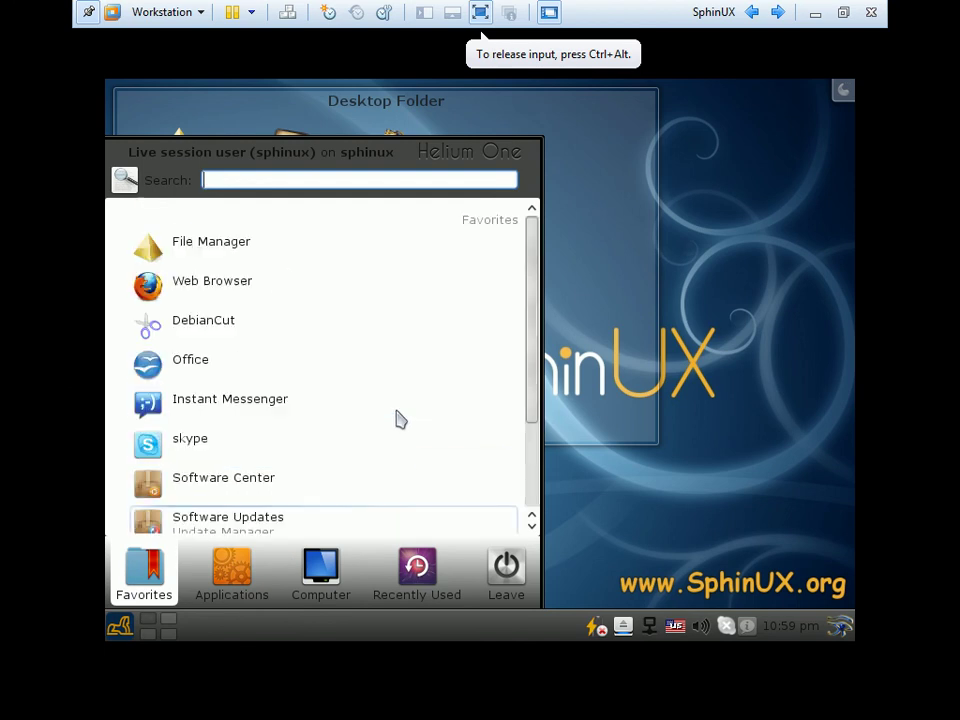
click(326, 578)
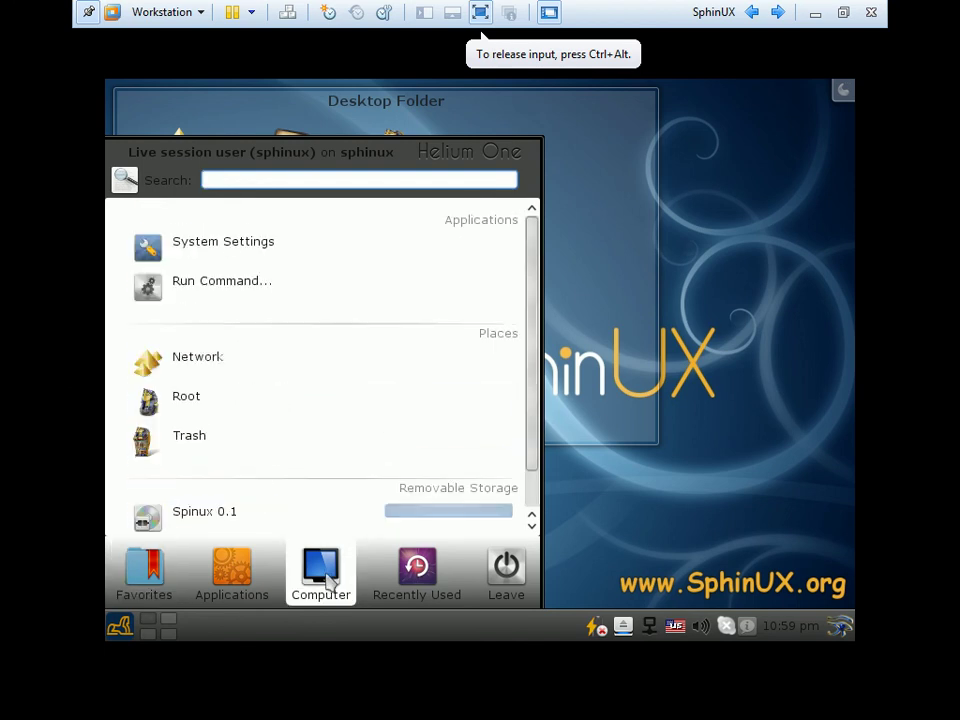
click(375, 556)
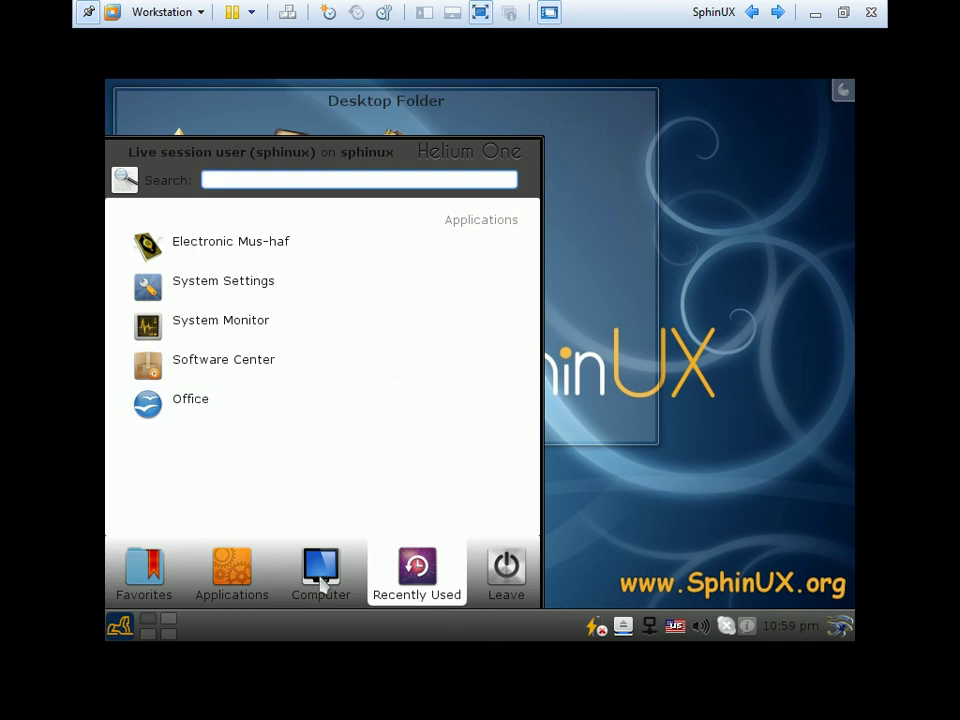
key(Left)
scroll(306, 470, down, 1)
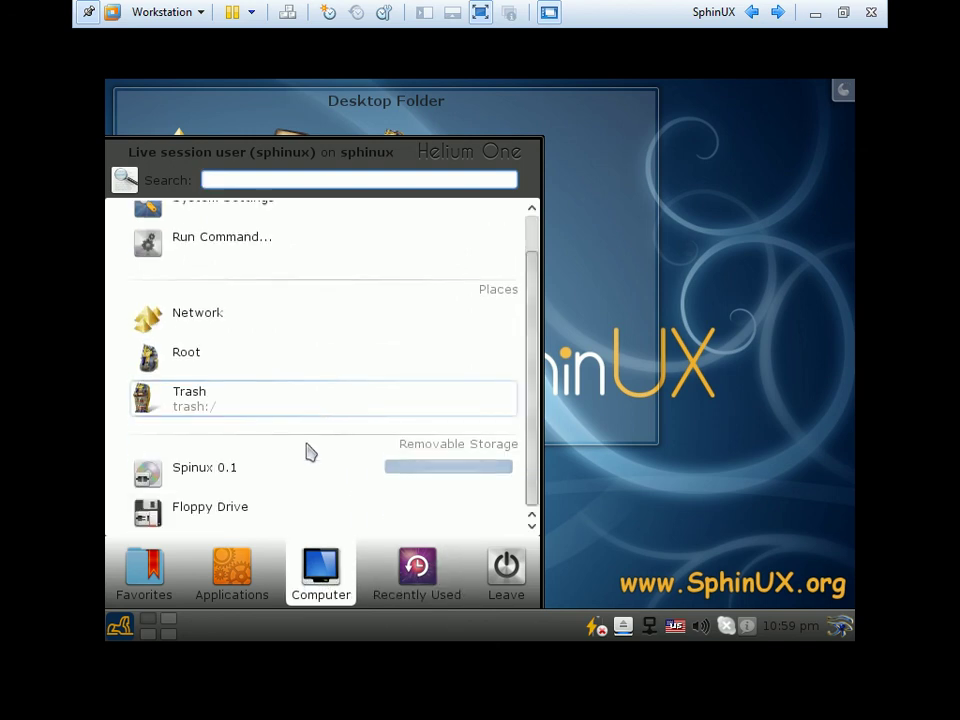
Launch the Firewall Configuration Tool from Applications > System
click(244, 574)
scroll(258, 430, up, 3)
scroll(258, 430, down, 3)
click(210, 395)
scroll(296, 366, down, 1)
scroll(294, 369, up, 1)
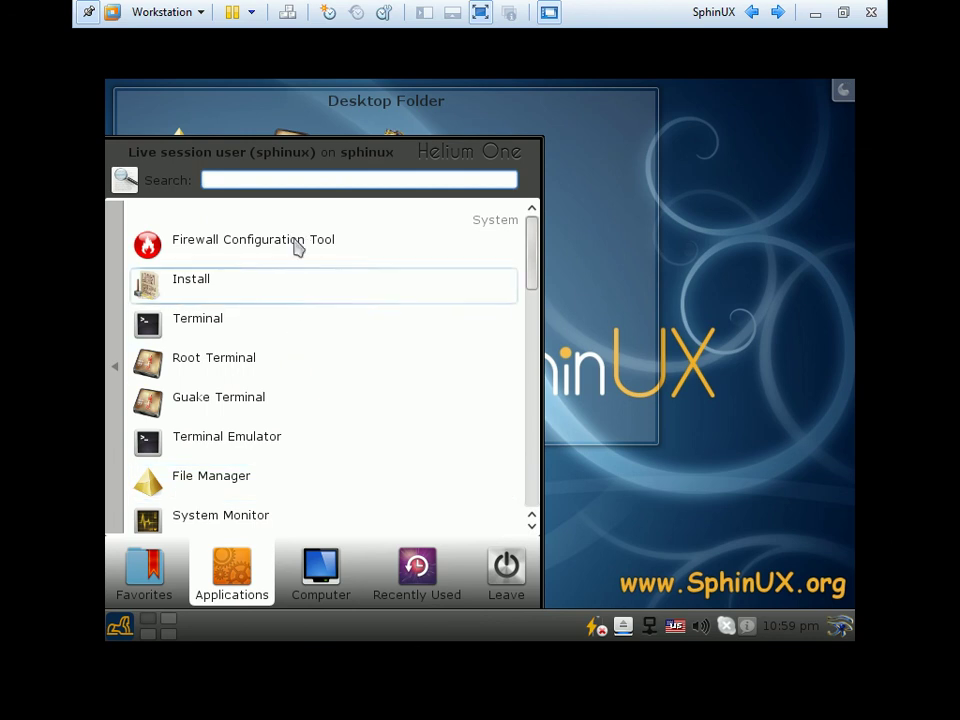
click(326, 247)
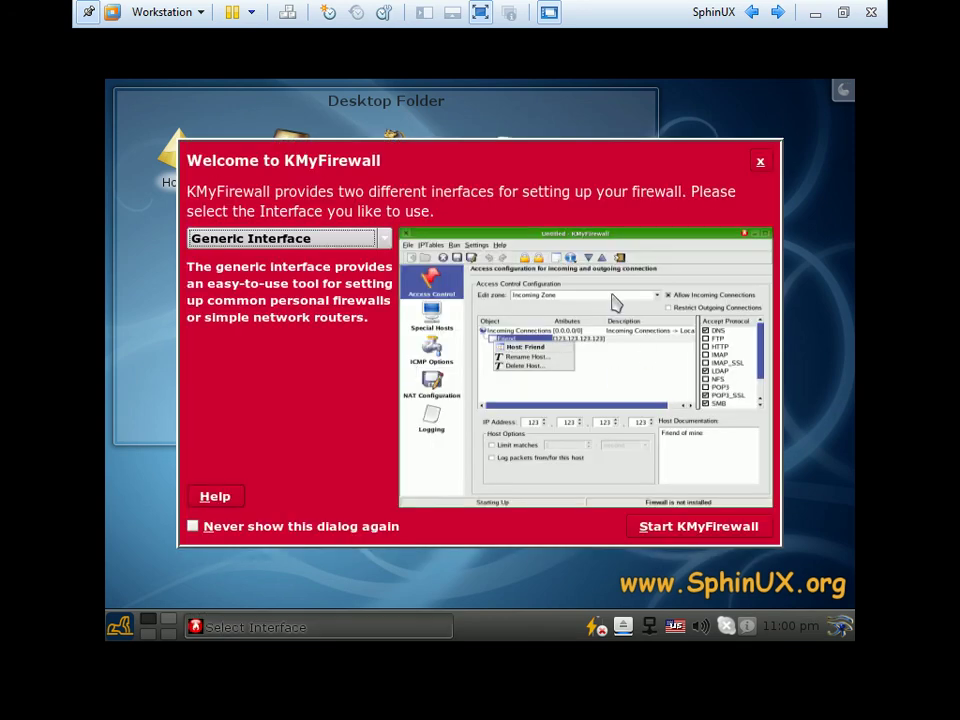
Pick the IPTables Interface, dismiss the welcome and root warnings, and decline saving
click(382, 240)
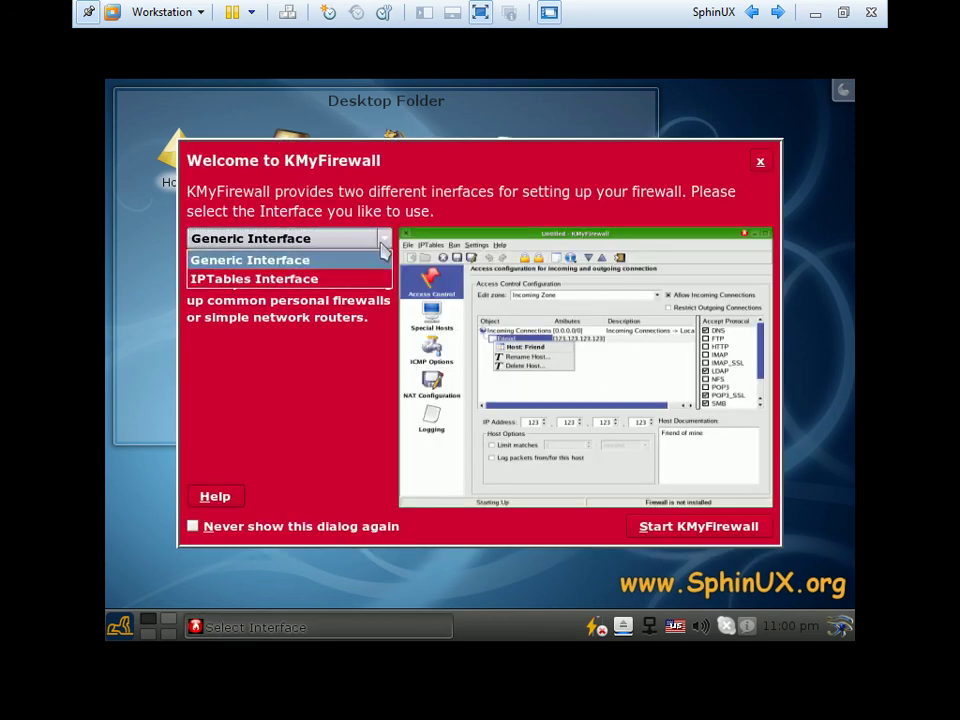
click(318, 280)
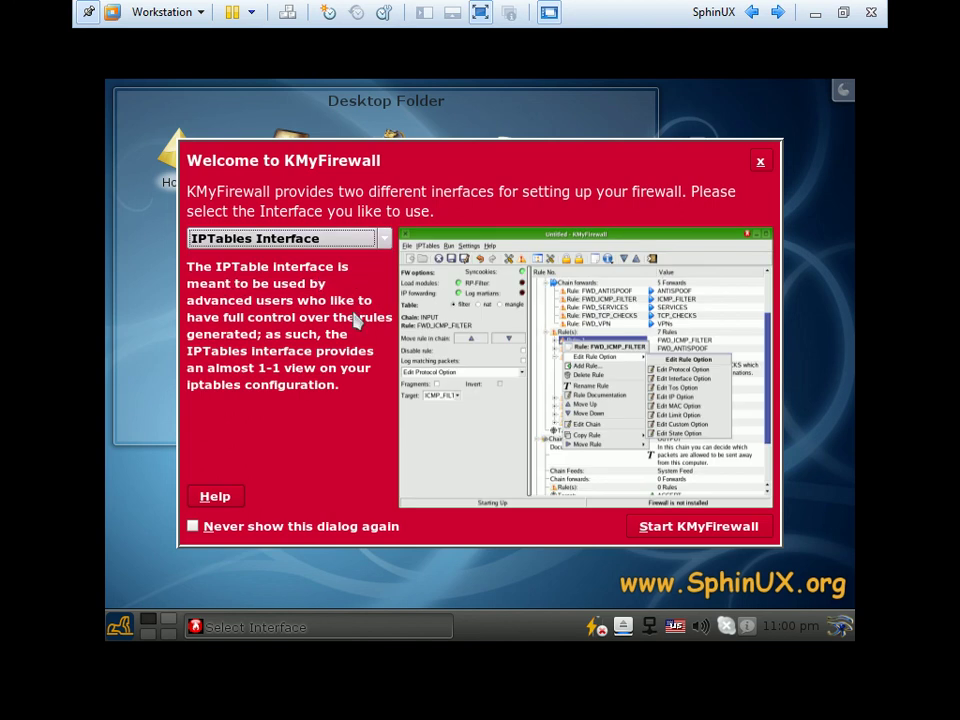
click(760, 164)
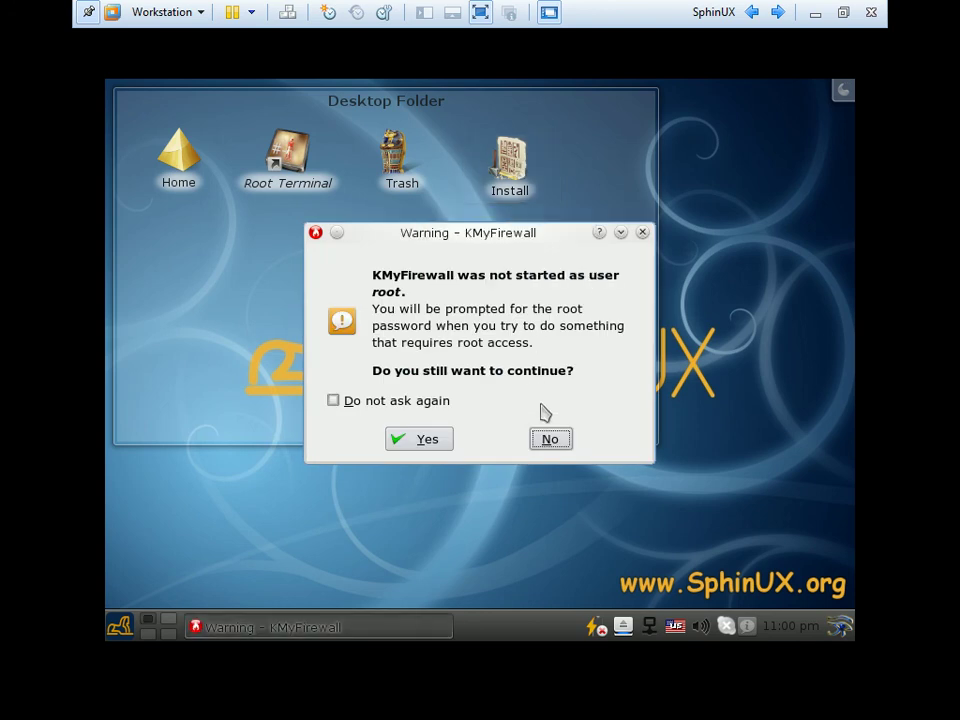
click(642, 233)
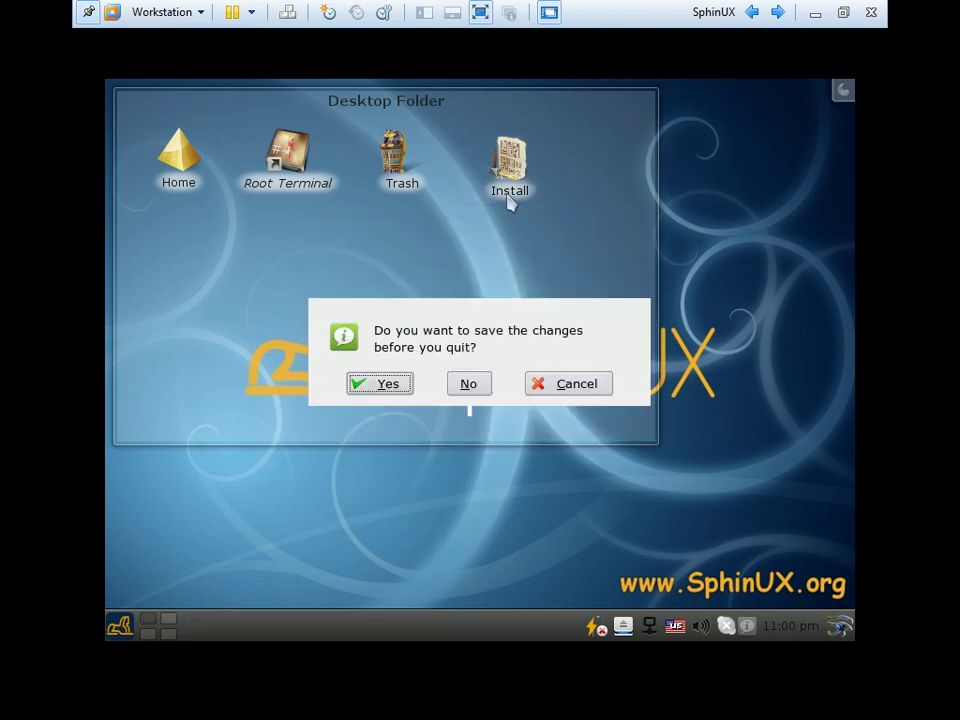
click(470, 385)
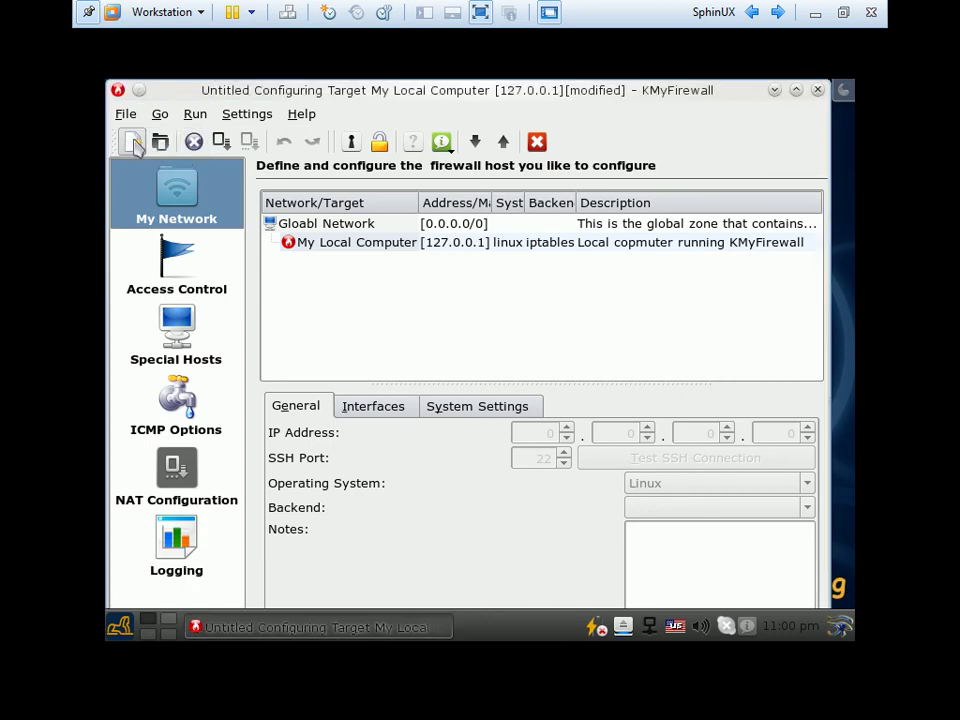
Quit KMyFirewall via the window menu, cancelling Save As, and start the desktop installer
click(117, 90)
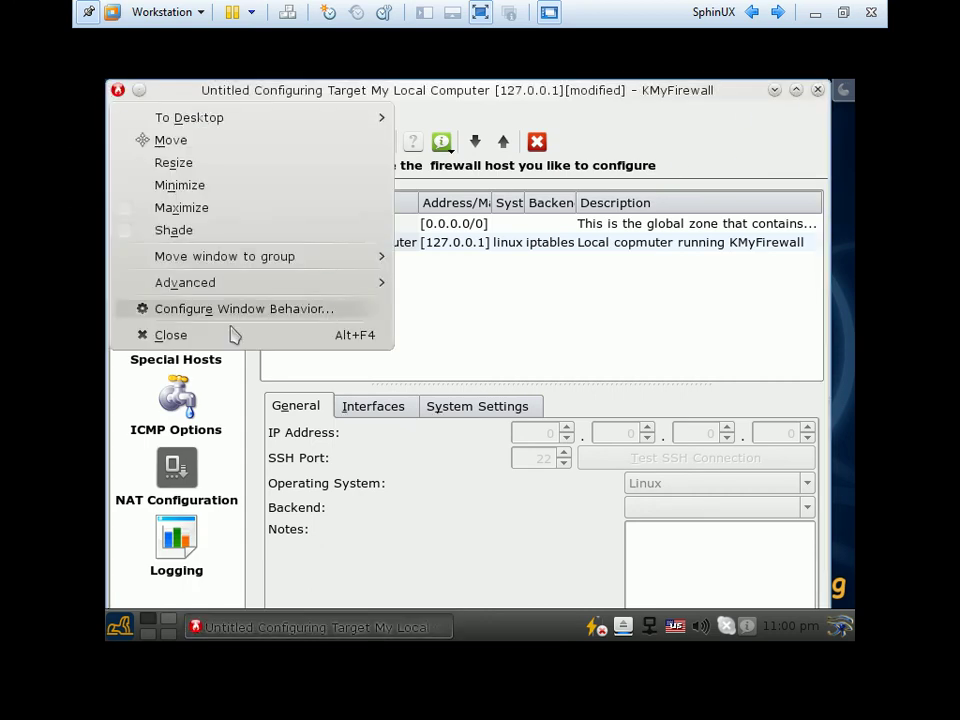
click(250, 334)
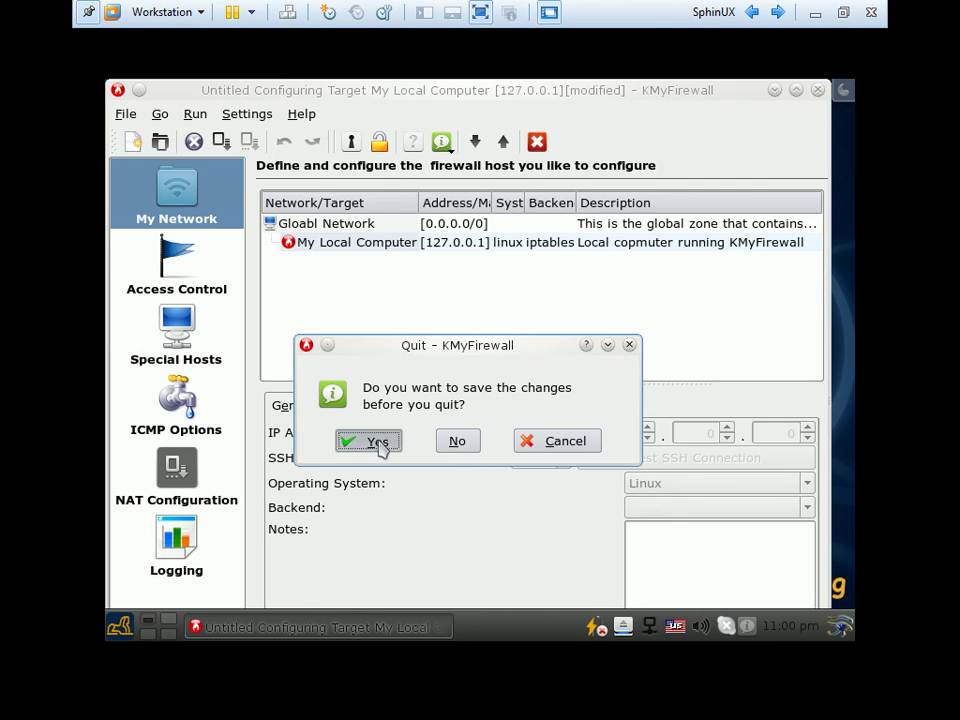
click(378, 444)
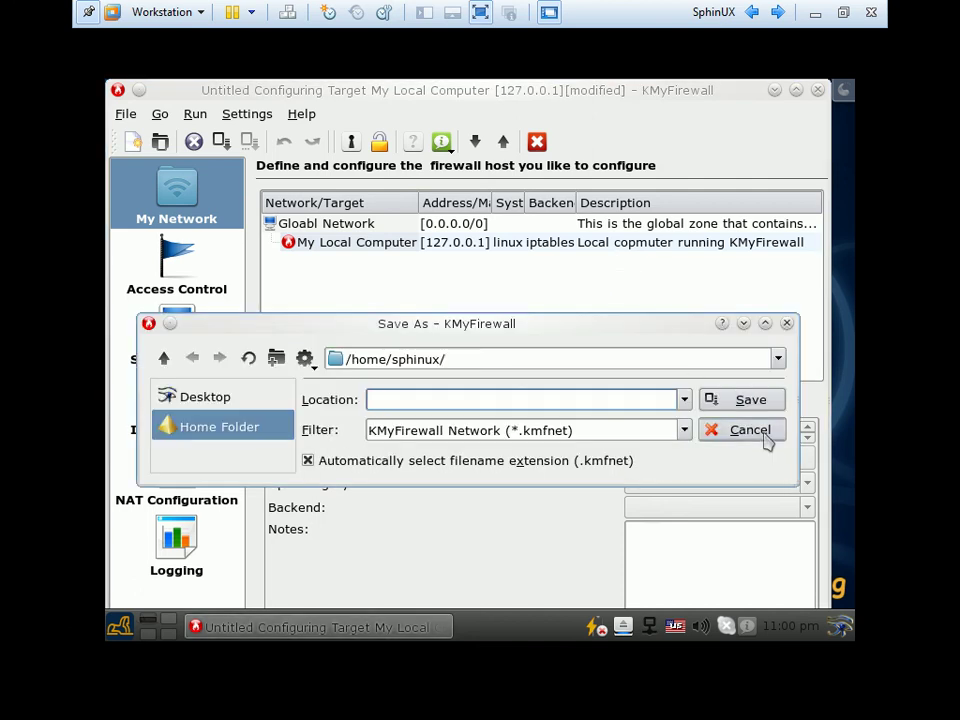
click(766, 439)
click(512, 168)
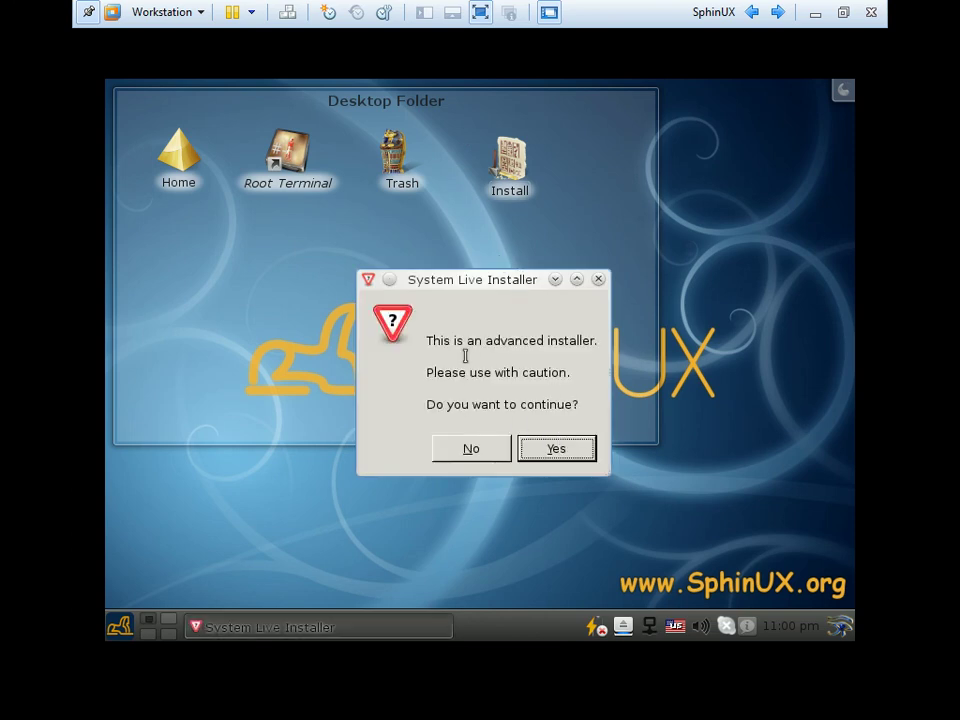
Continue past the caution prompt and acknowledge the 12 GB install and swap partition requirements
drag(441, 341, 551, 341)
click(457, 357)
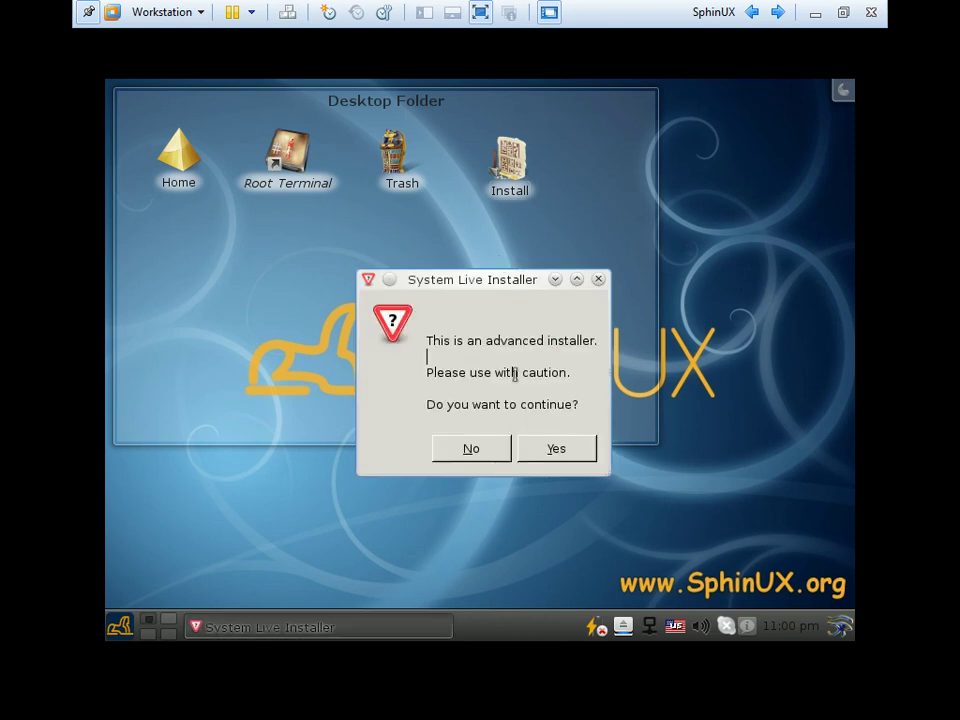
click(555, 455)
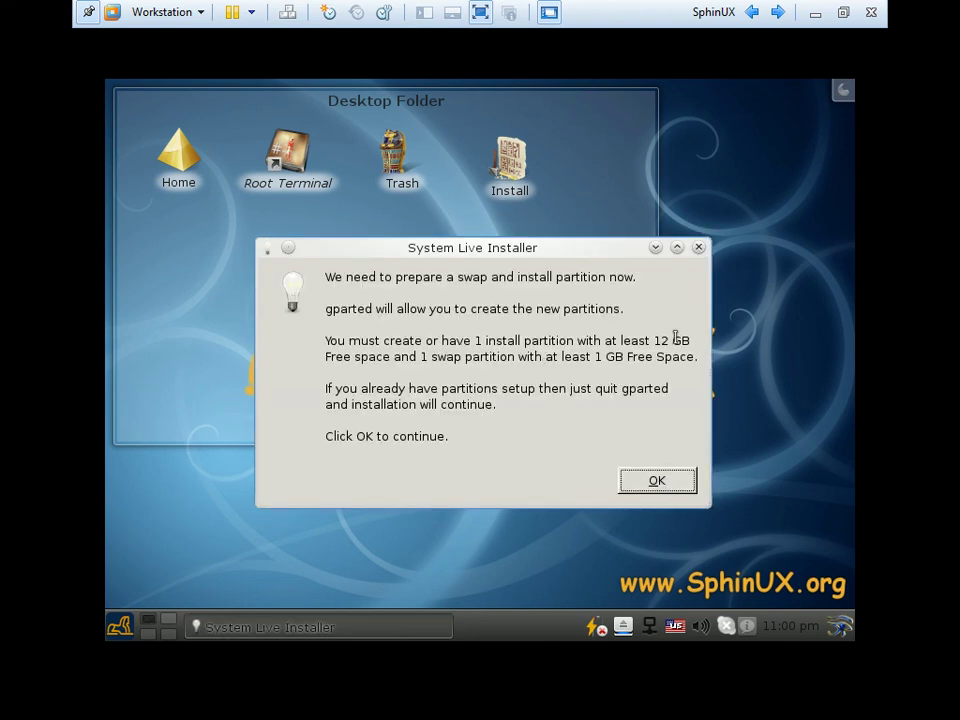
drag(685, 341, 609, 341)
drag(690, 341, 636, 340)
double_click(575, 357)
triple_click(415, 356)
double_click(415, 356)
drag(393, 357, 456, 357)
click(527, 362)
click(654, 489)
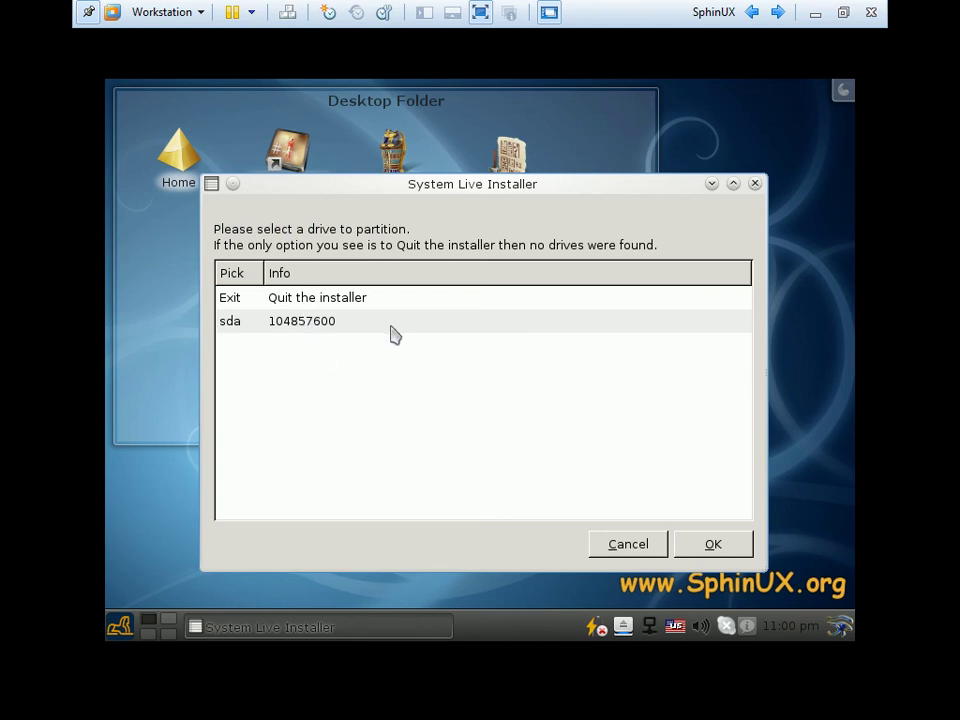
Select drive sda as the disk to partition and confirm
click(254, 327)
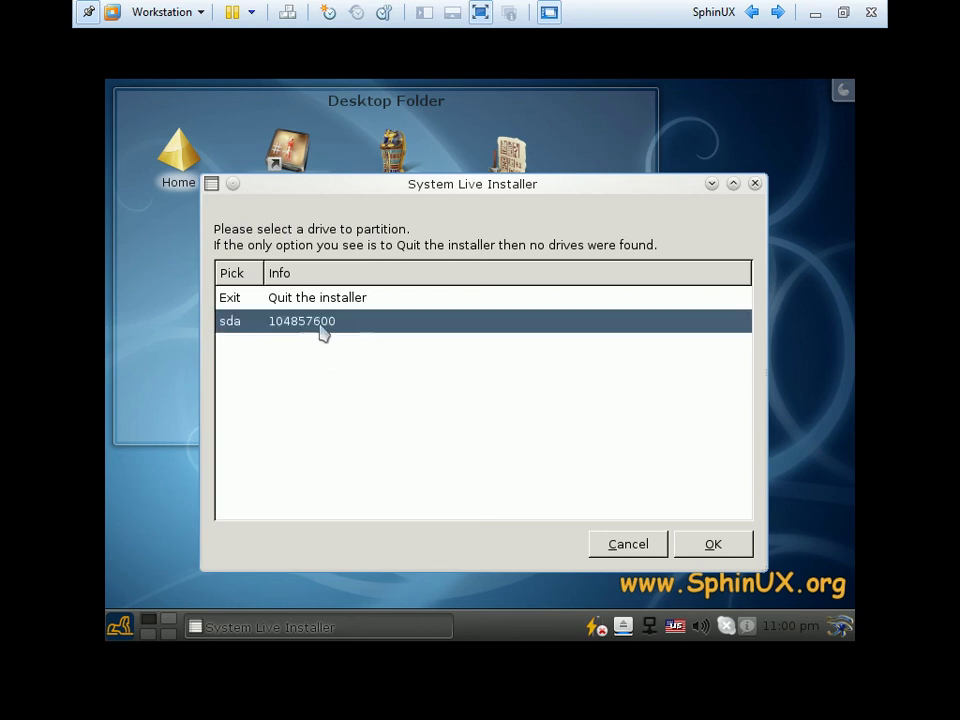
click(342, 300)
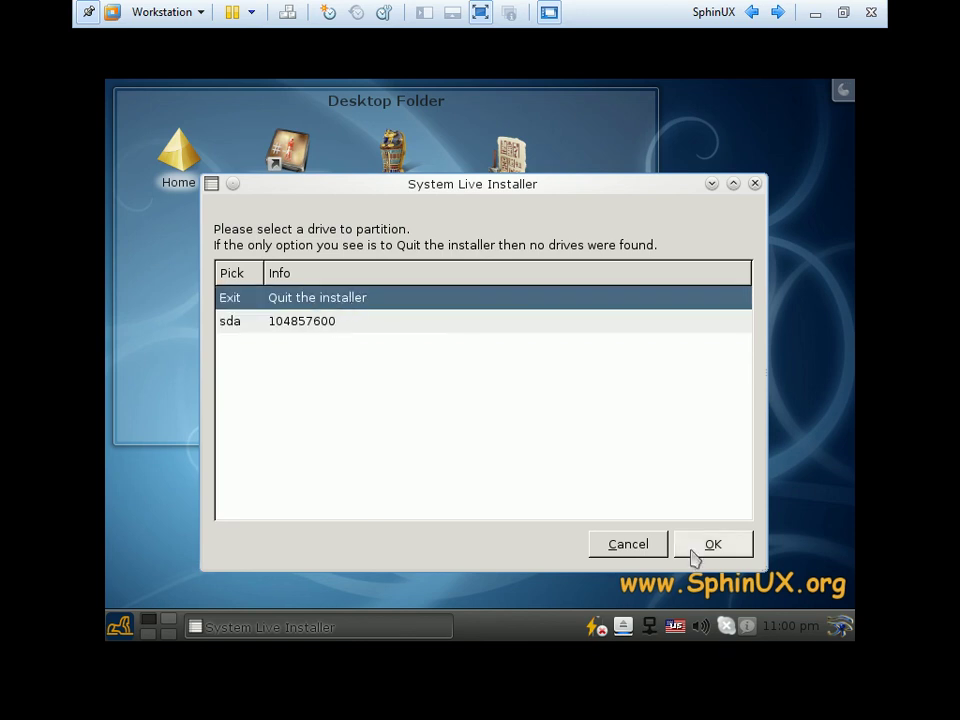
click(297, 328)
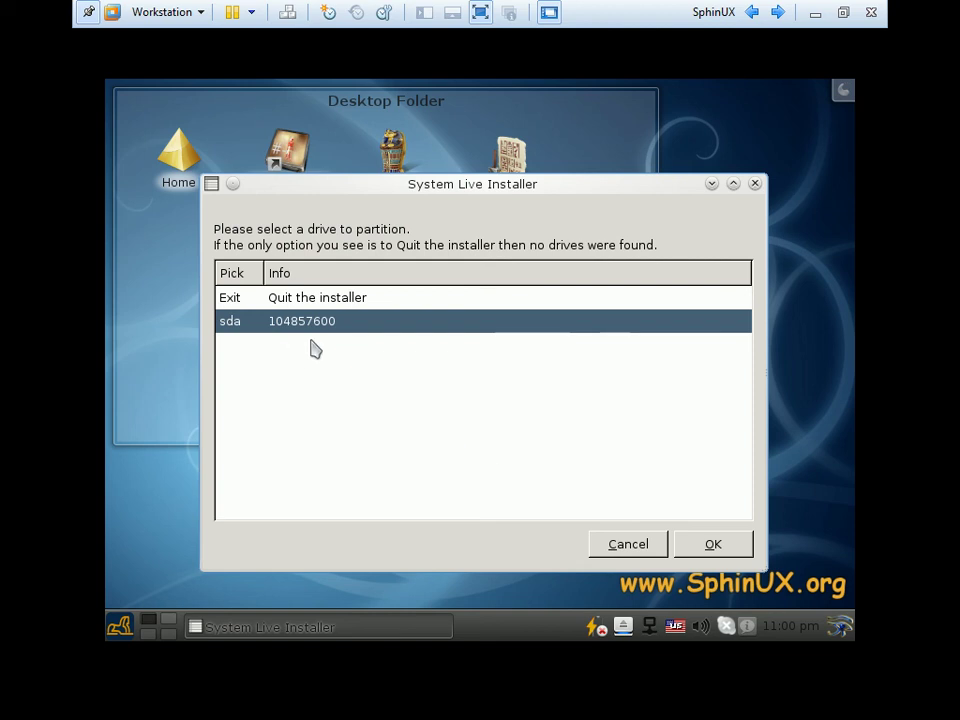
click(718, 545)
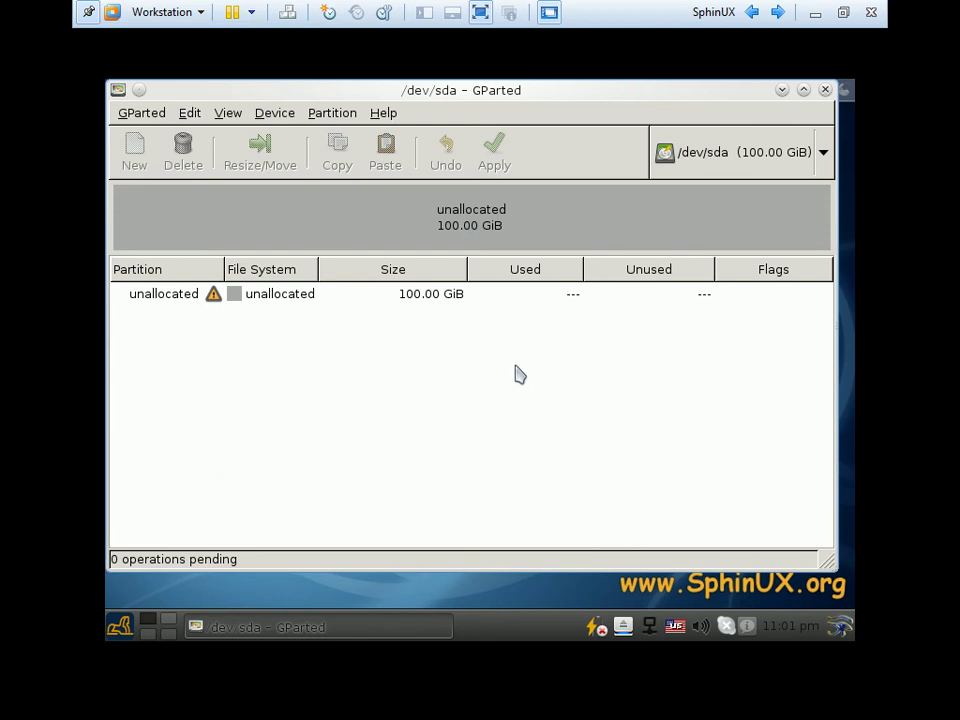
Write a new MS-DOS partition table to /dev/sda via Device > Create Partition Table
click(291, 300)
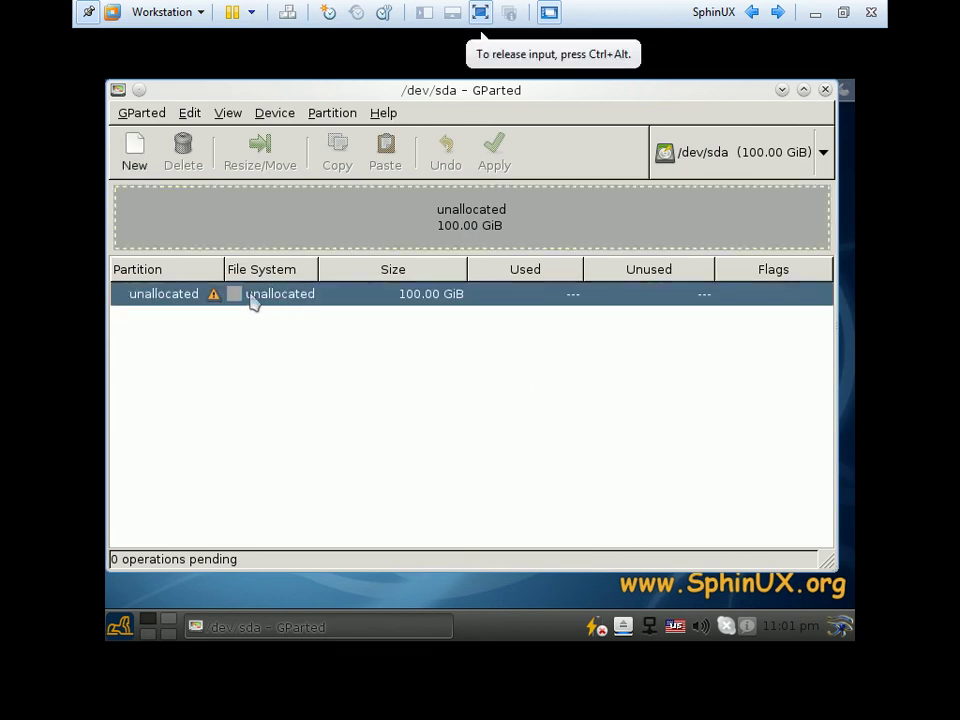
click(274, 115)
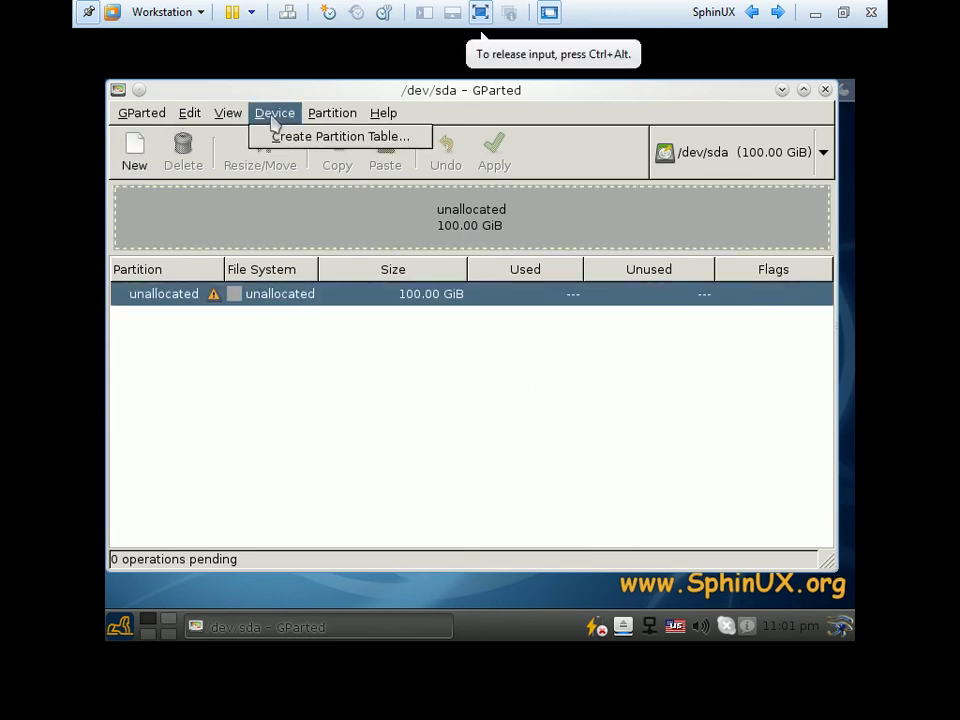
mouse_move(310, 121)
mouse_move(274, 118)
click(317, 146)
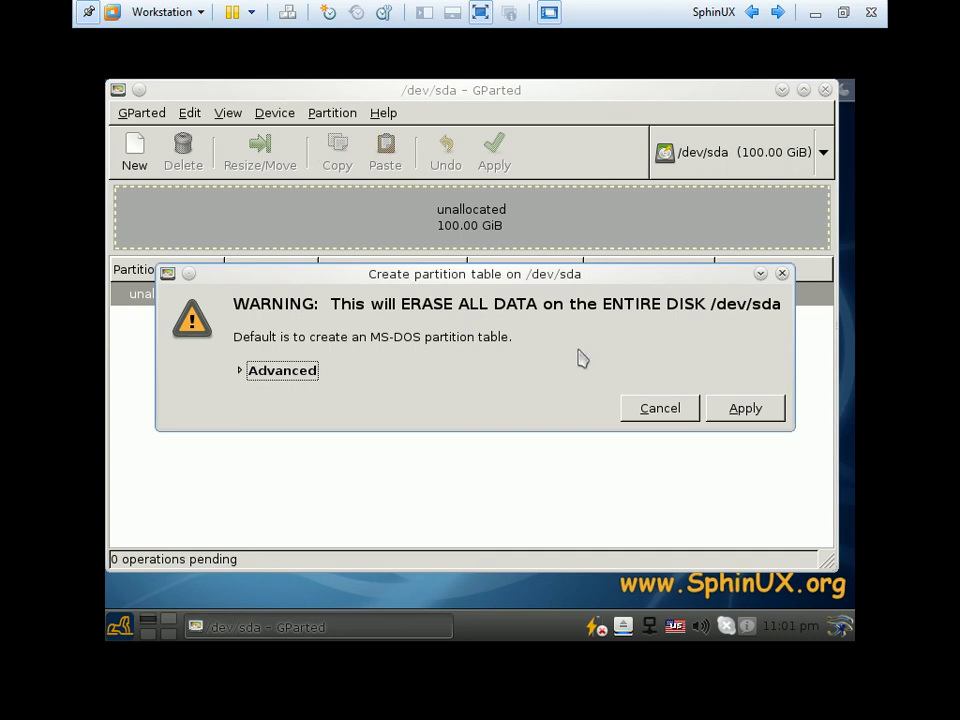
click(745, 410)
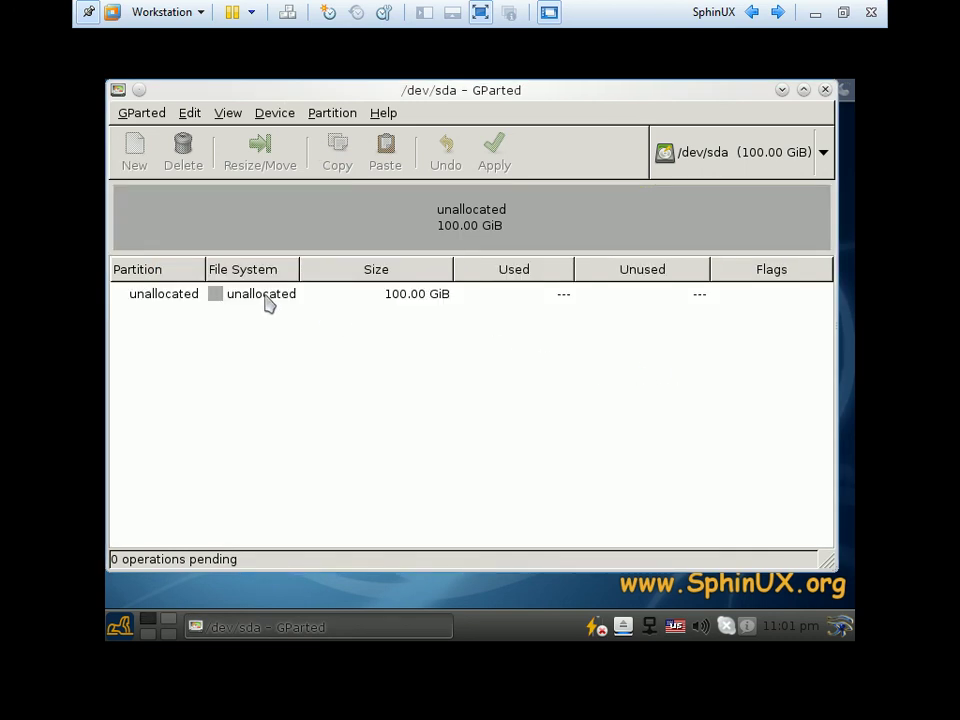
click(255, 295)
Queue a 30000 MiB ext4 primary partition labelled / on /dev/sda
click(133, 160)
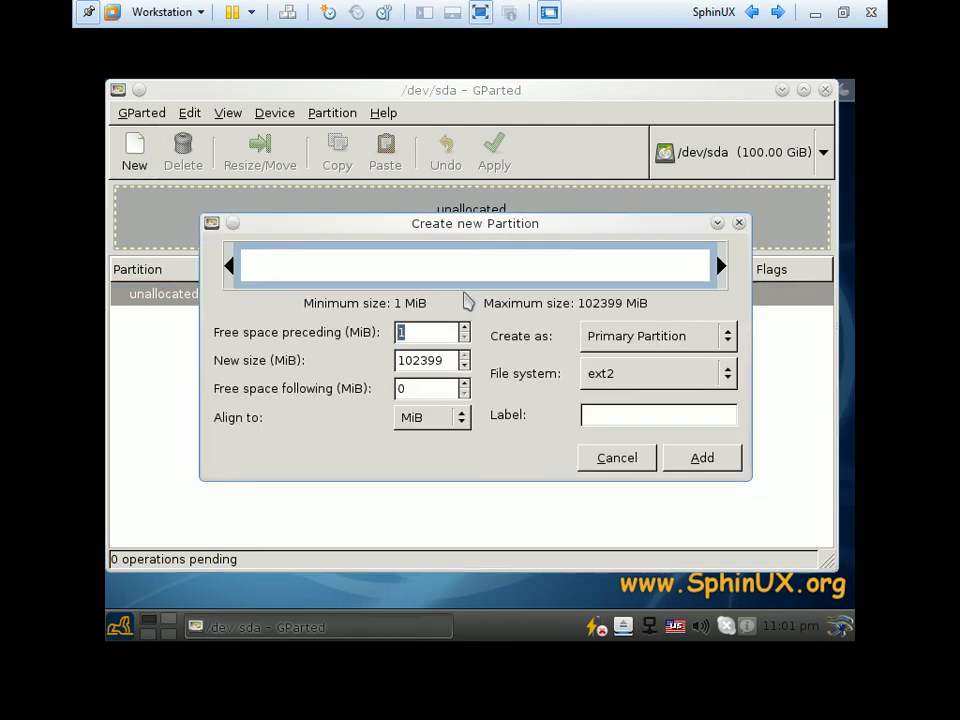
mouse_move(475, 223)
mouse_down()
mouse_move(429, 223)
mouse_move(486, 233)
mouse_up()
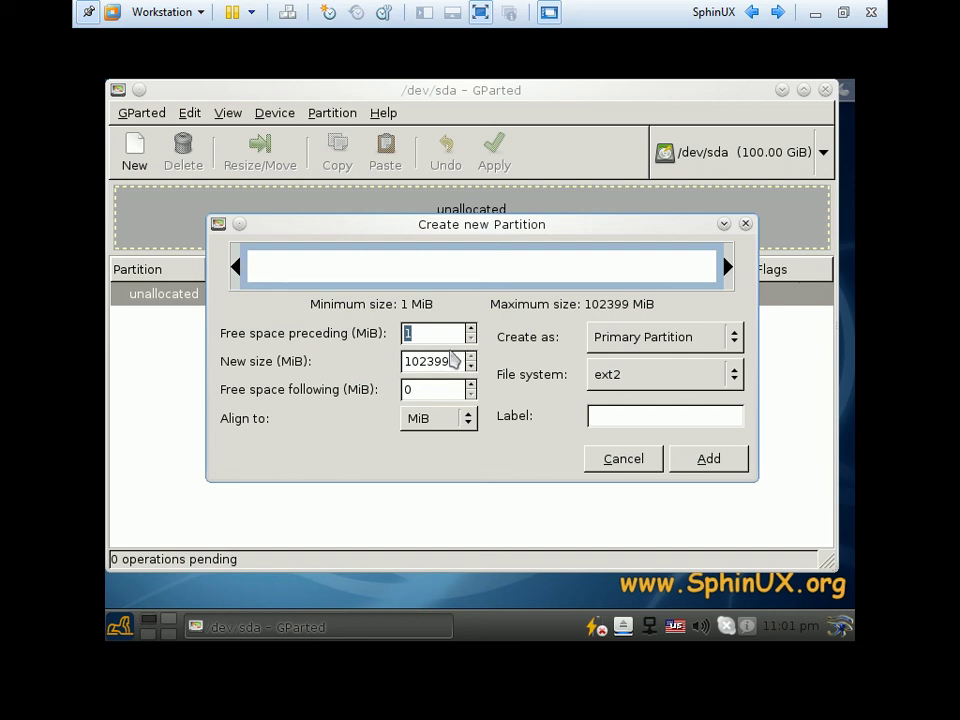
drag(457, 362, 402, 363)
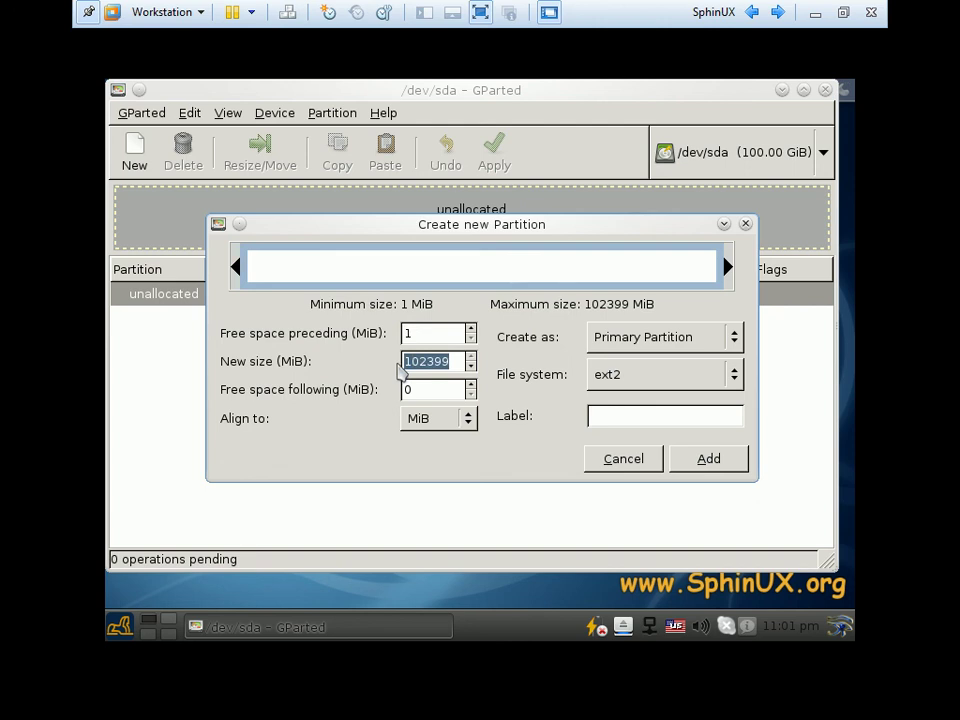
text(3)
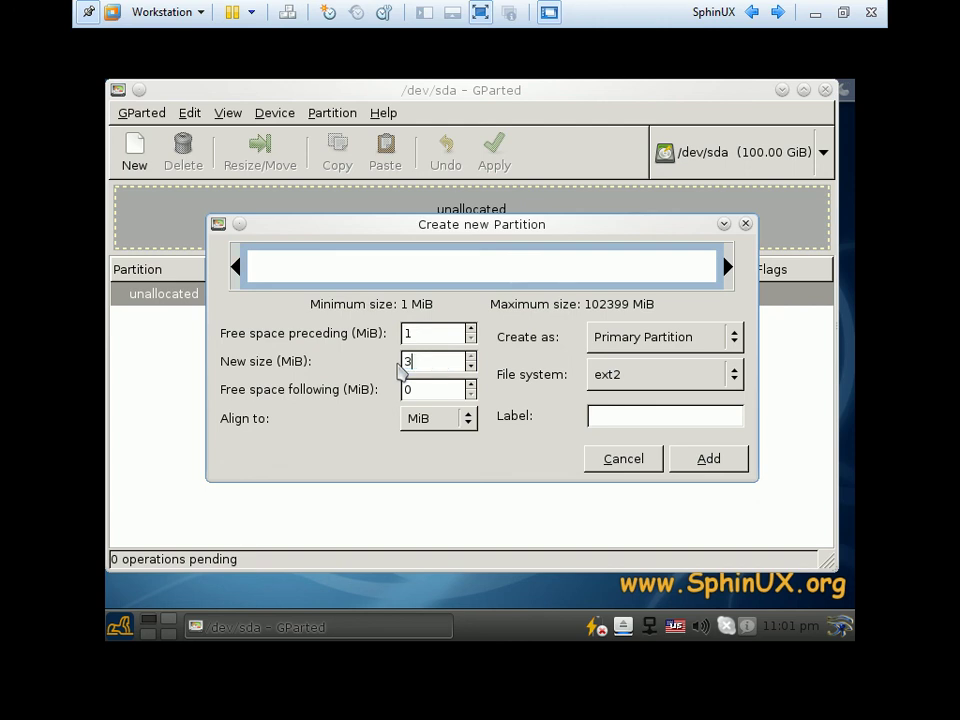
text(0000)
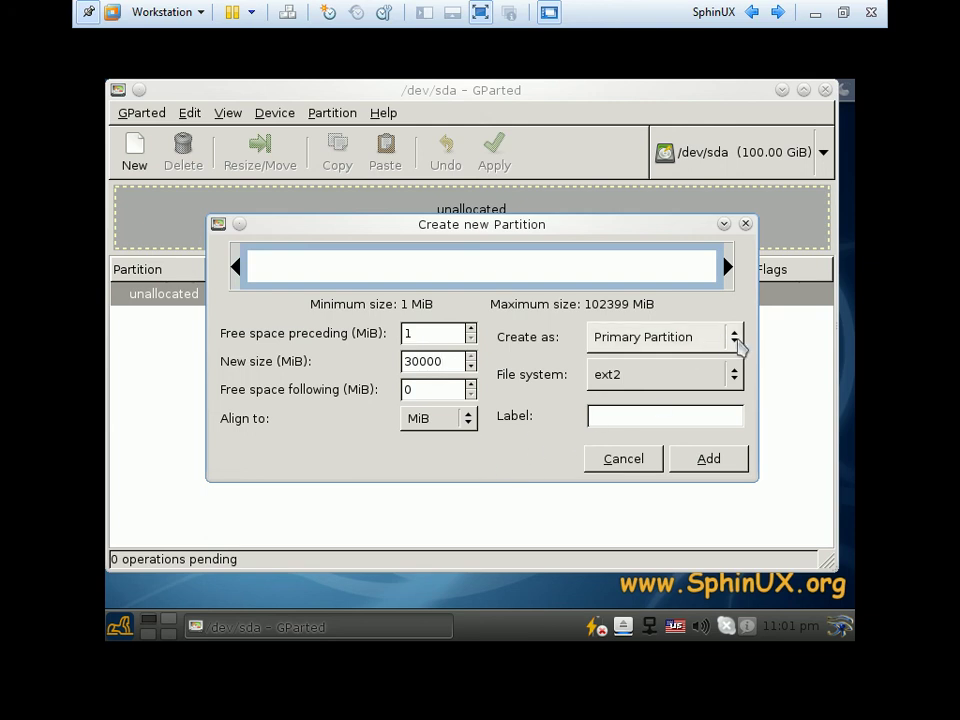
click(735, 375)
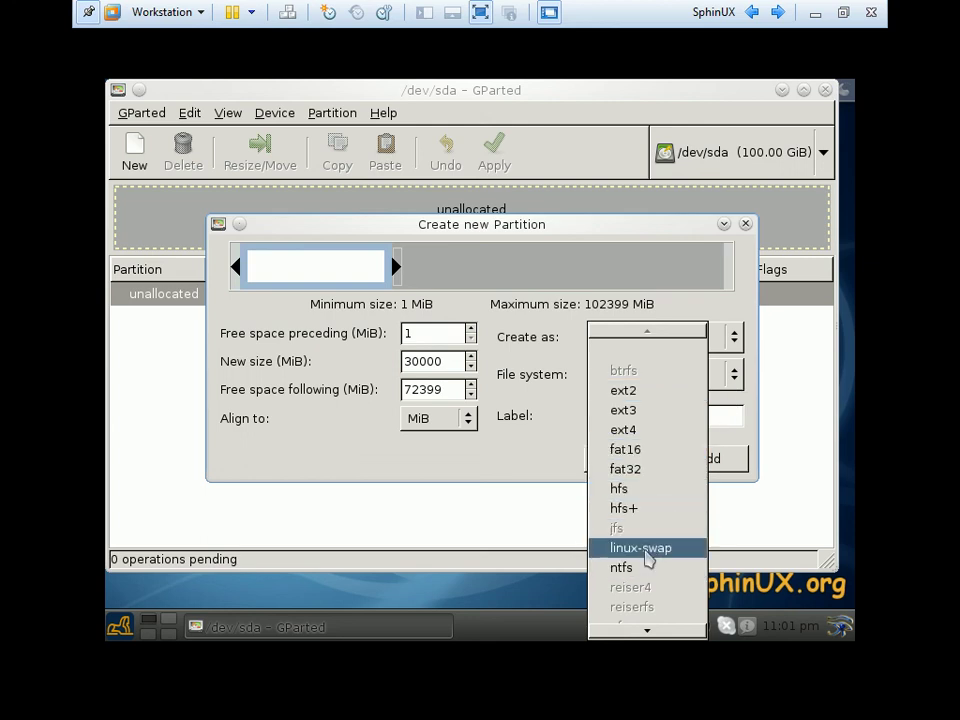
click(622, 430)
click(654, 419)
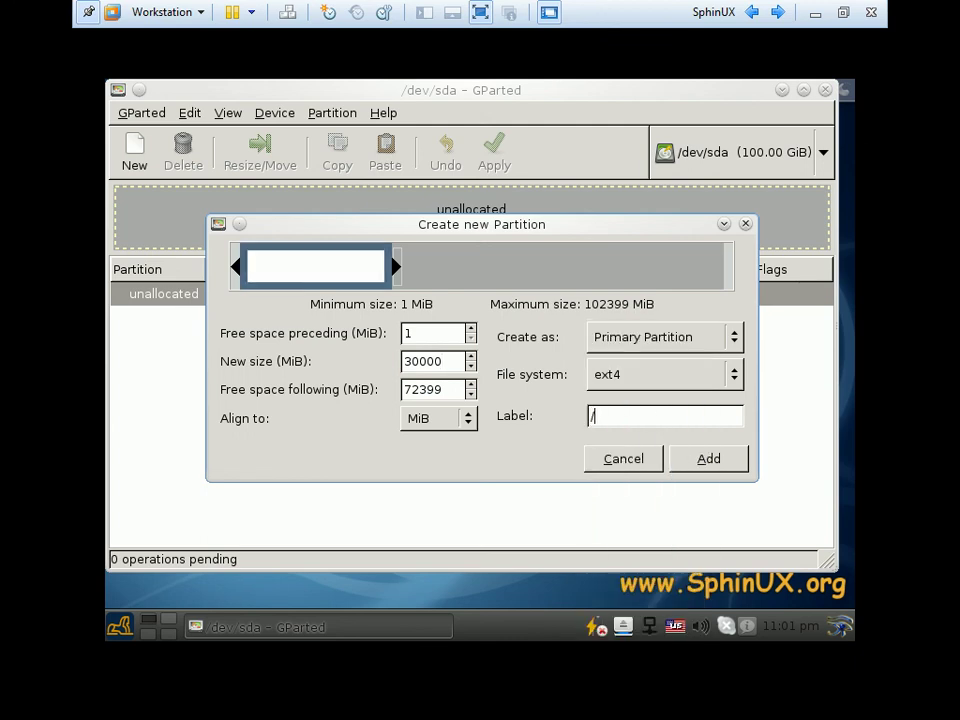
drag(523, 226, 495, 230)
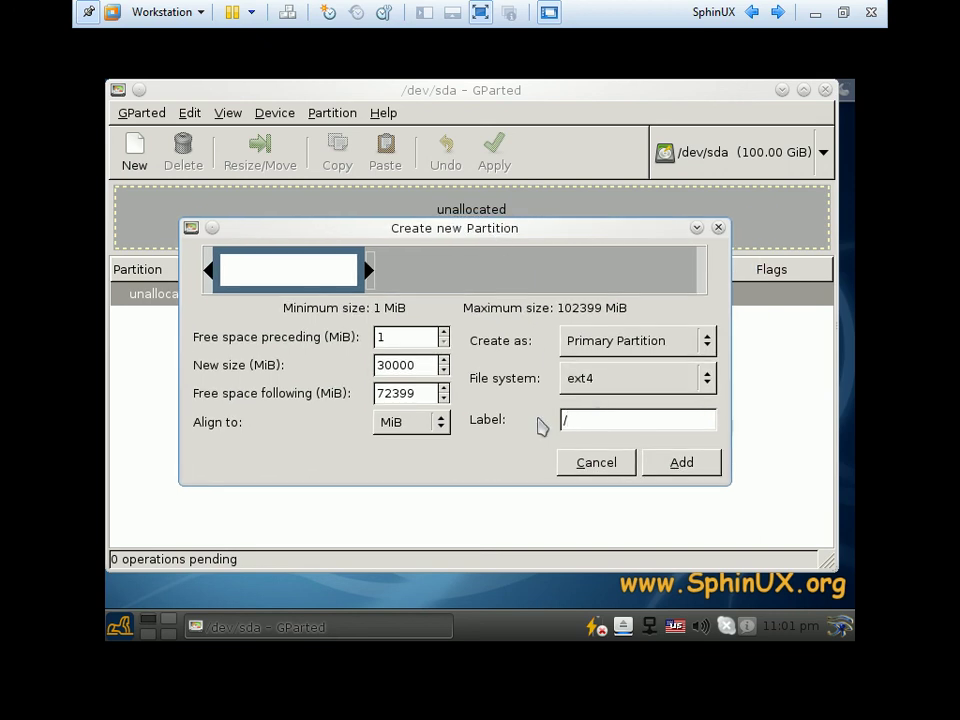
click(685, 463)
click(271, 302)
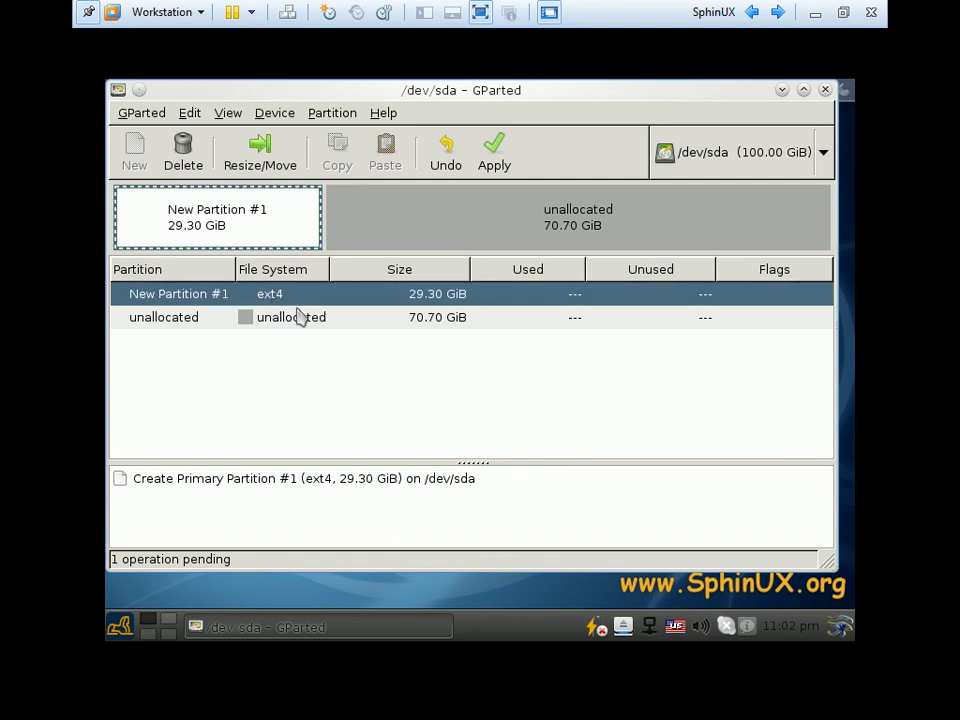
click(294, 324)
Add a 3000 MiB linux-swap partition in the remaining free space
click(131, 143)
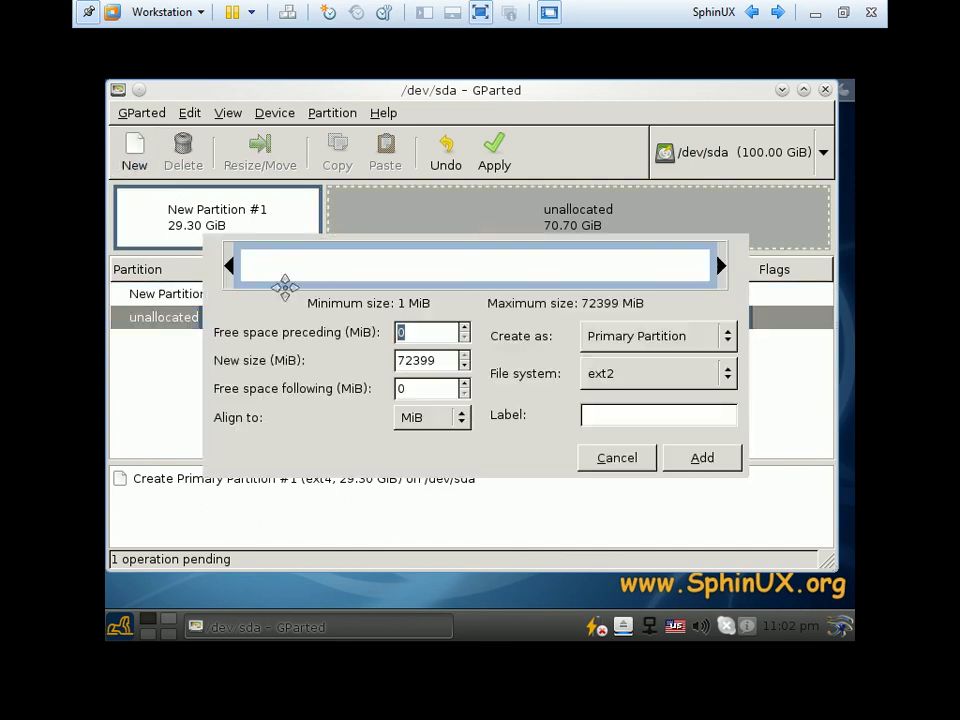
key(Tab)
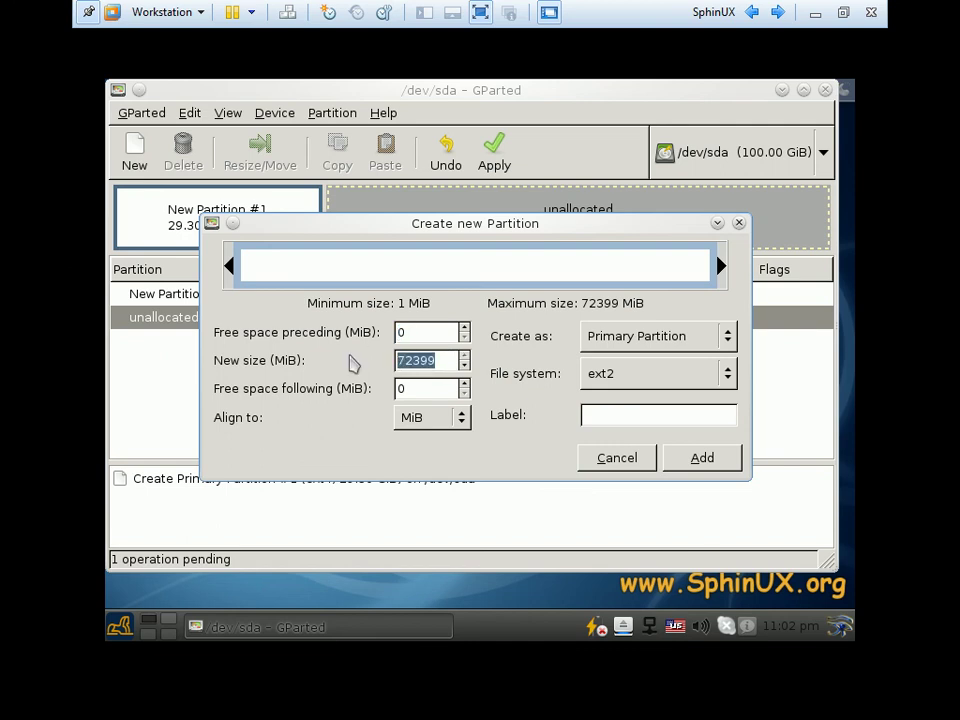
text(3000)
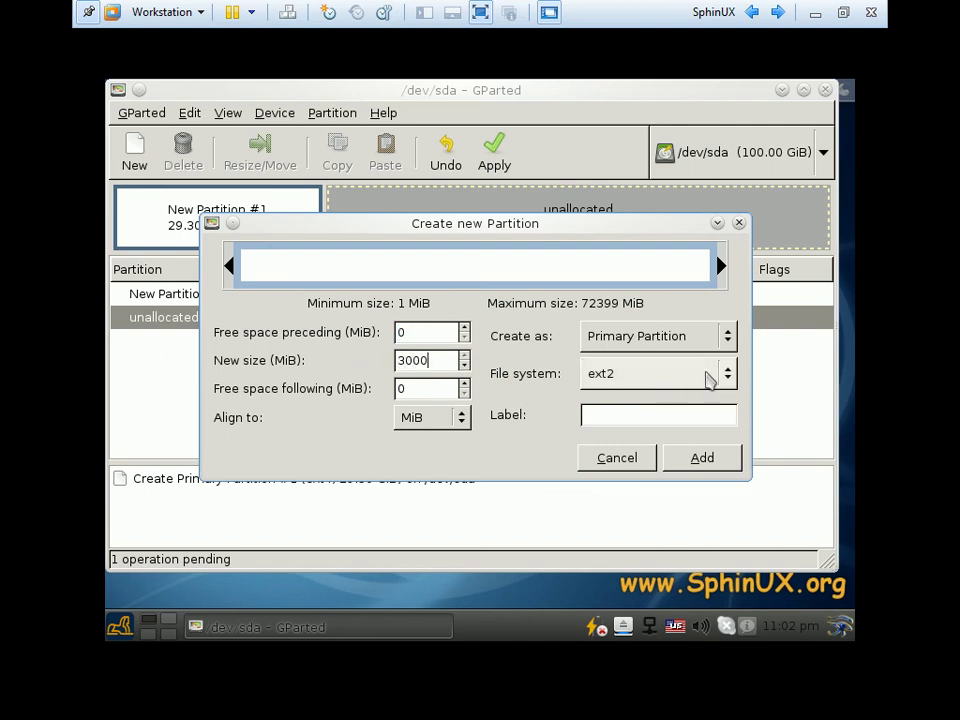
click(735, 374)
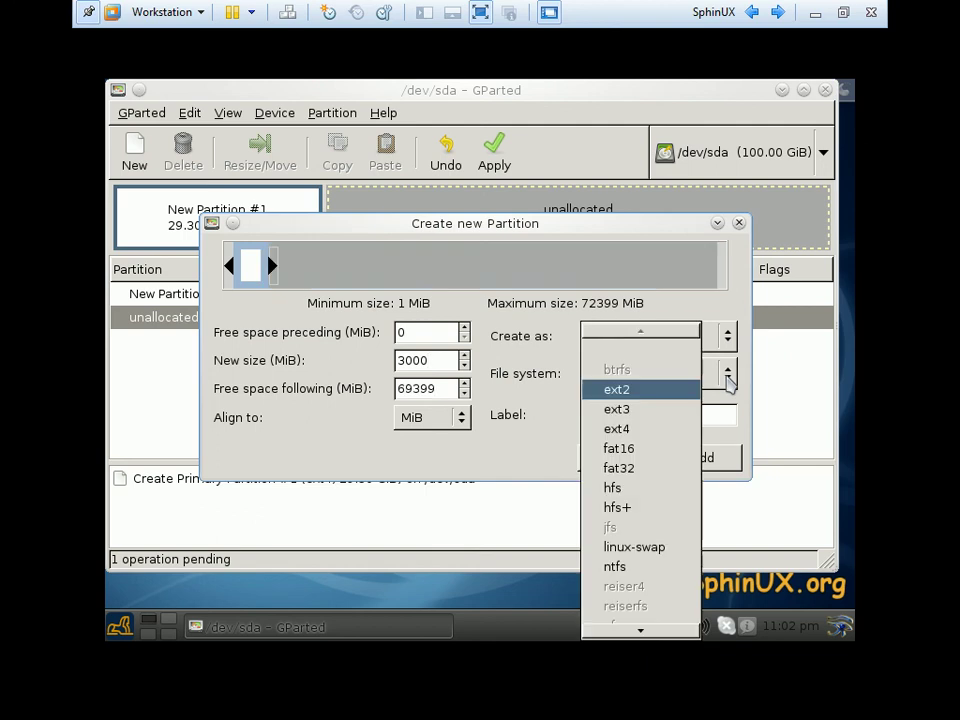
click(658, 545)
click(692, 462)
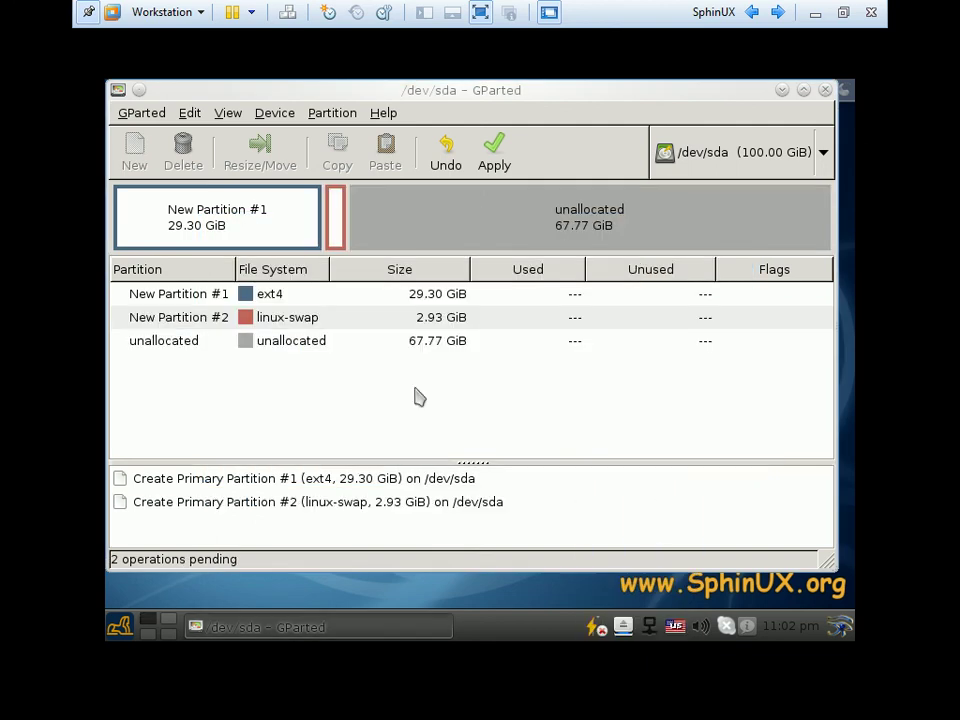
Apply the pending ext4 and swap partitions to /dev/sda and dismiss the results report
click(268, 294)
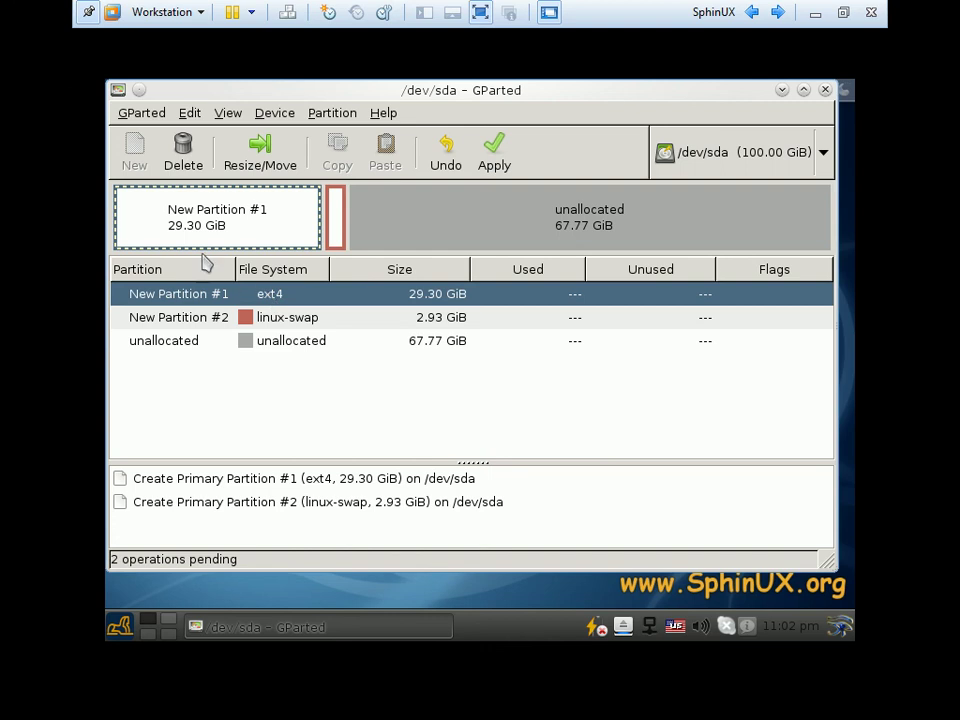
click(500, 163)
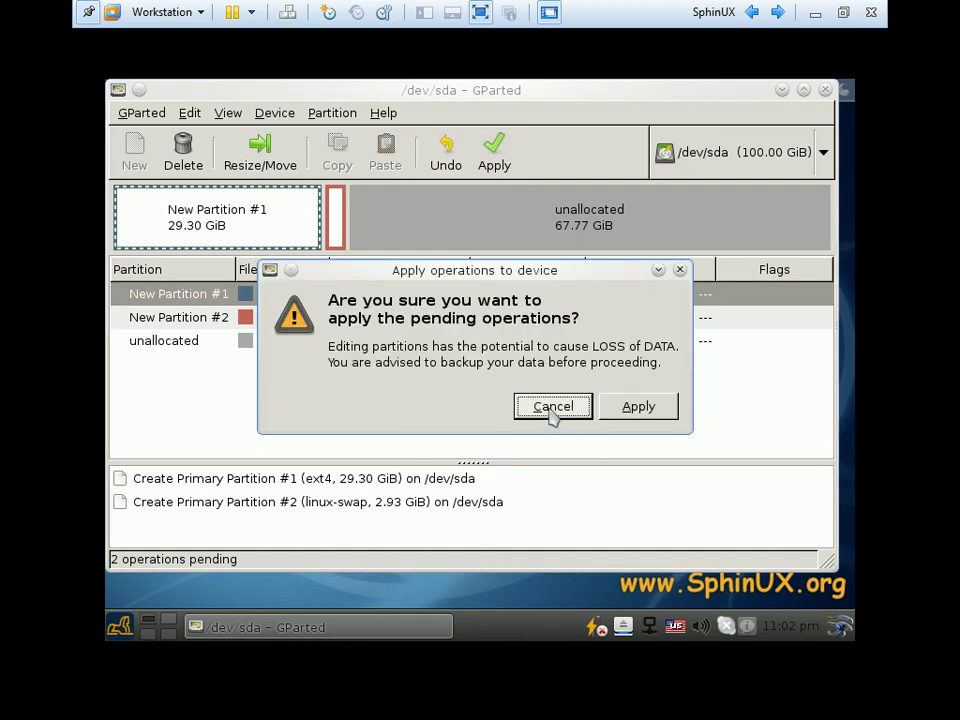
click(638, 407)
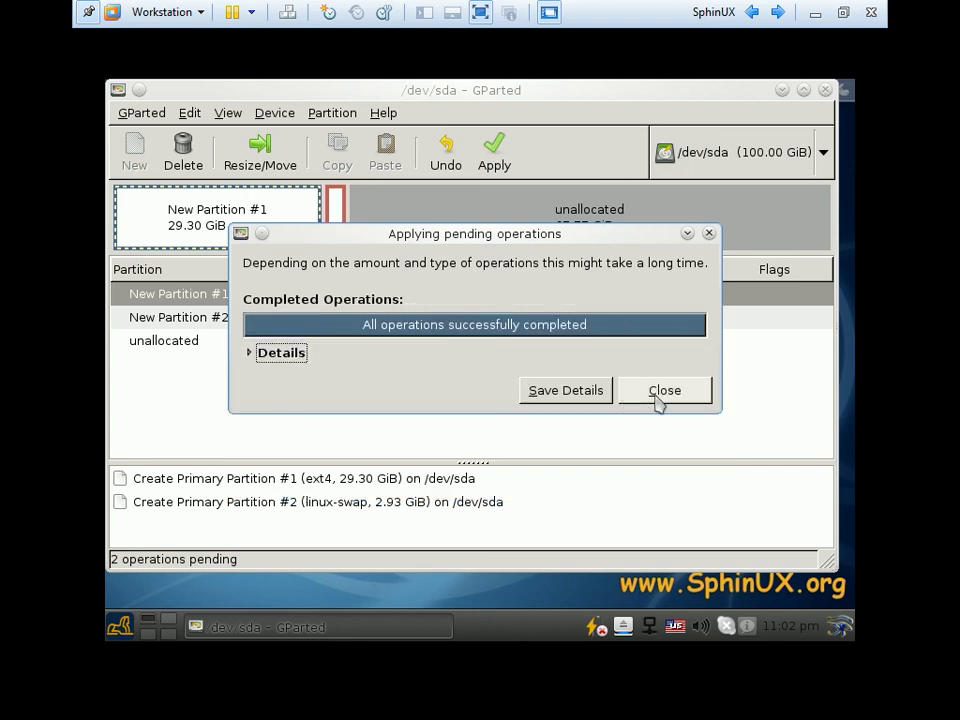
click(657, 395)
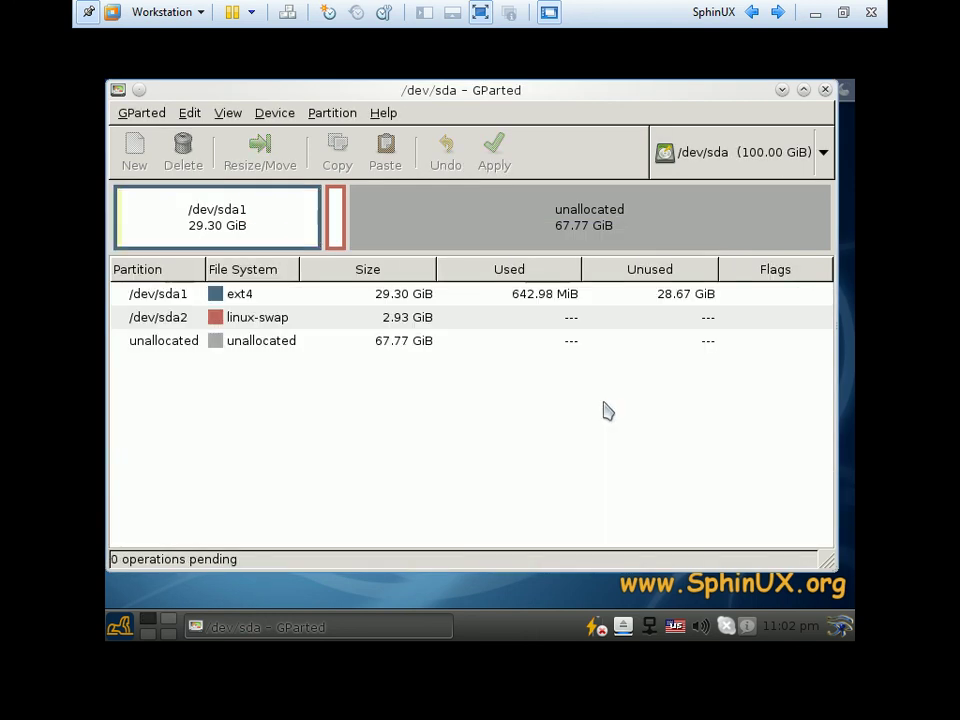
Check /dev/sda1, the disk list and the main menu, then close the GParted window
click(240, 302)
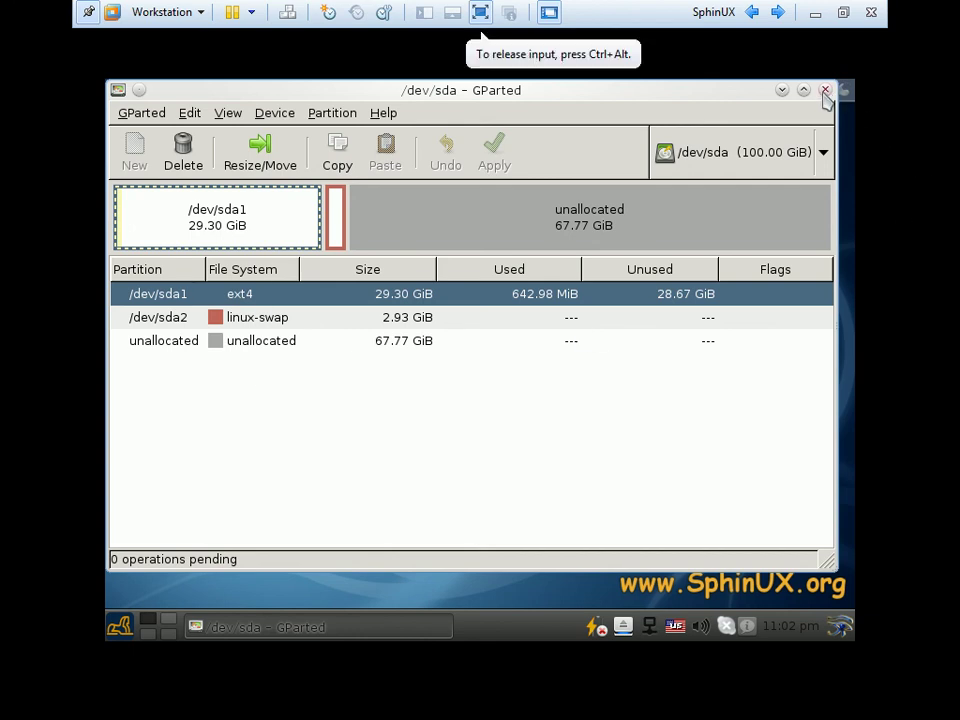
click(822, 157)
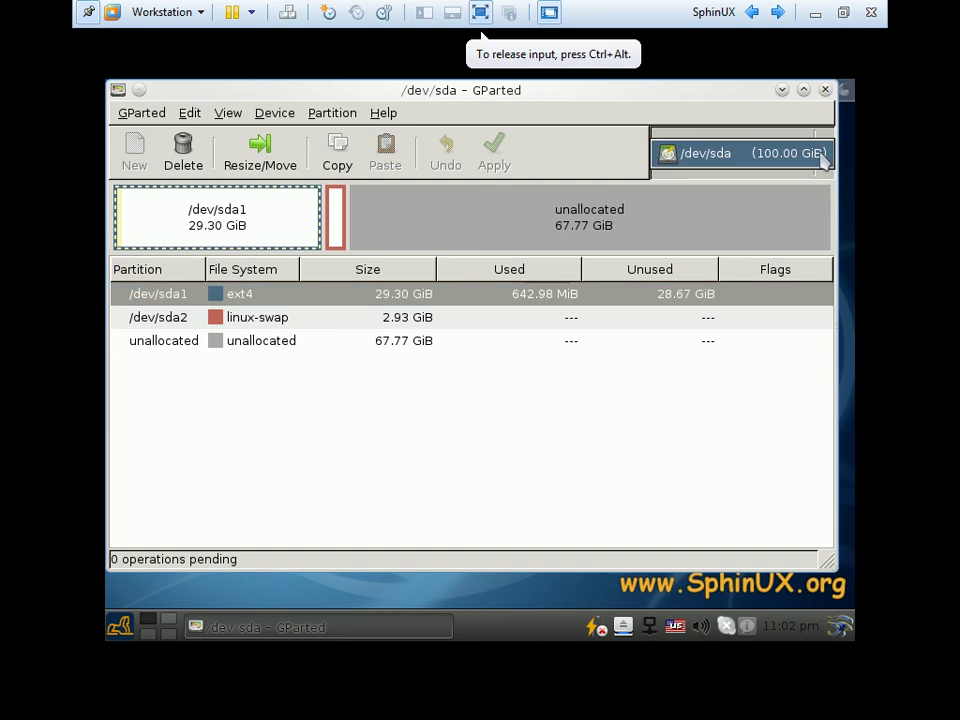
click(722, 158)
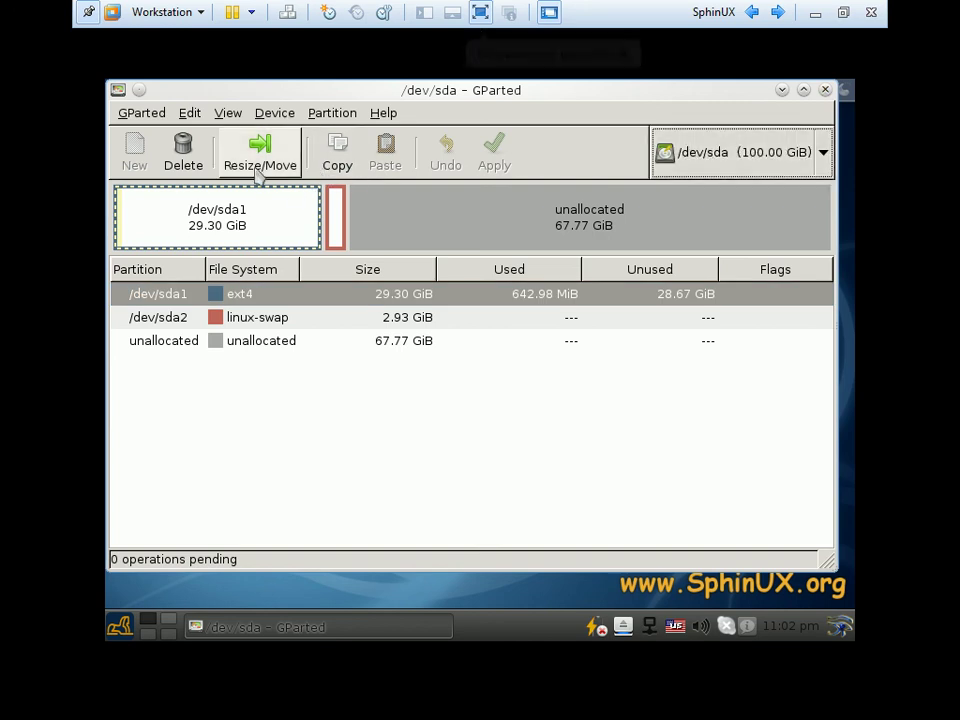
click(145, 112)
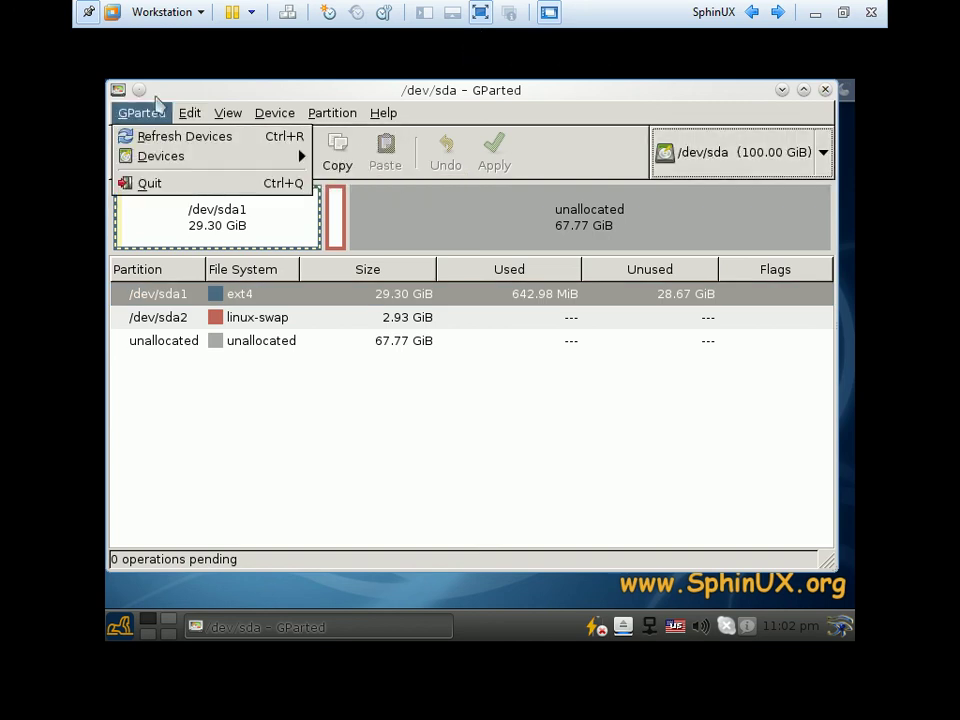
mouse_move(228, 117)
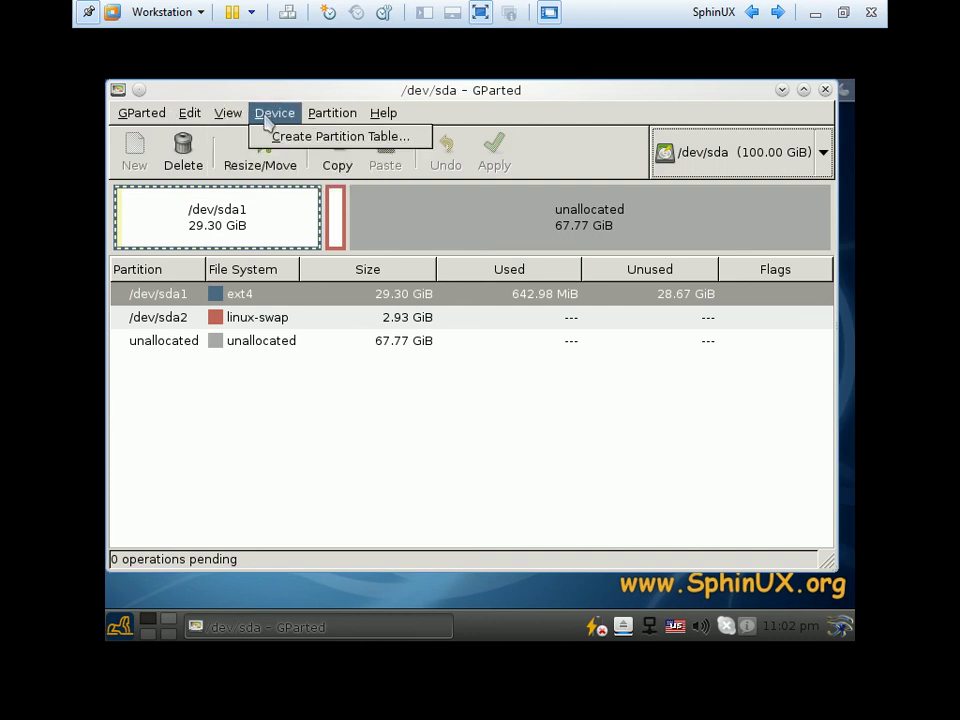
mouse_move(343, 120)
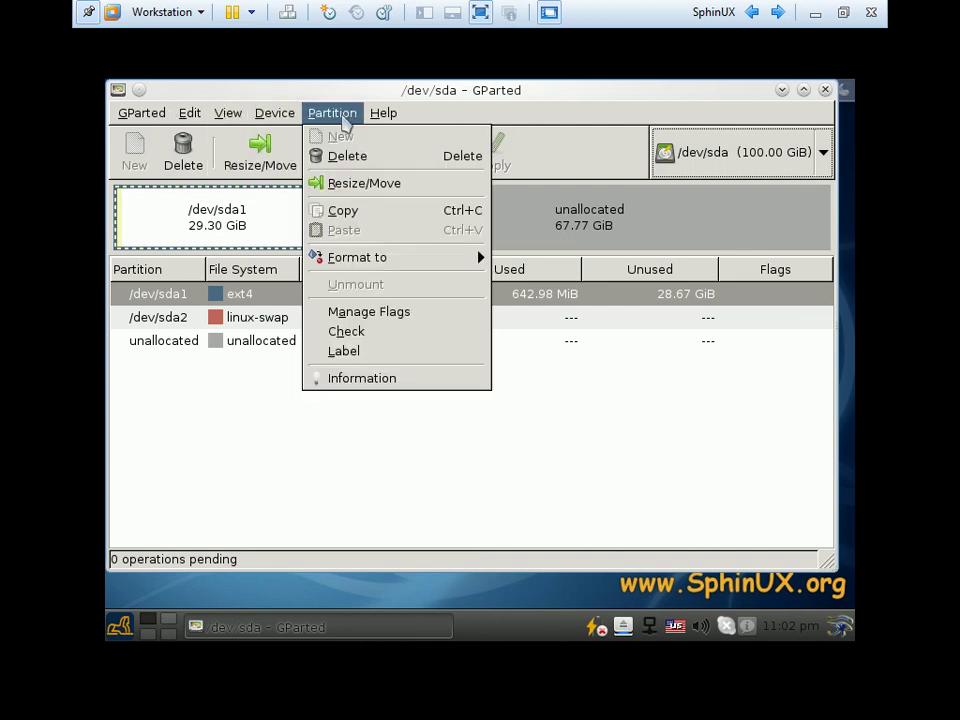
click(822, 92)
click(823, 92)
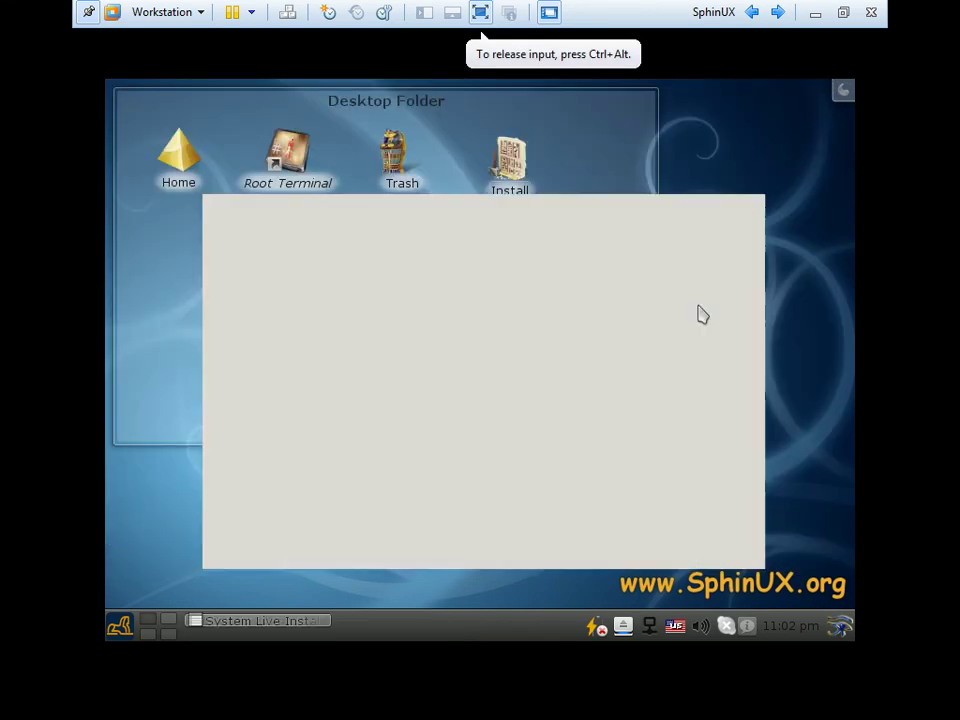
Assign sda2 as the swap partition and sda1 as the root partition
click(251, 326)
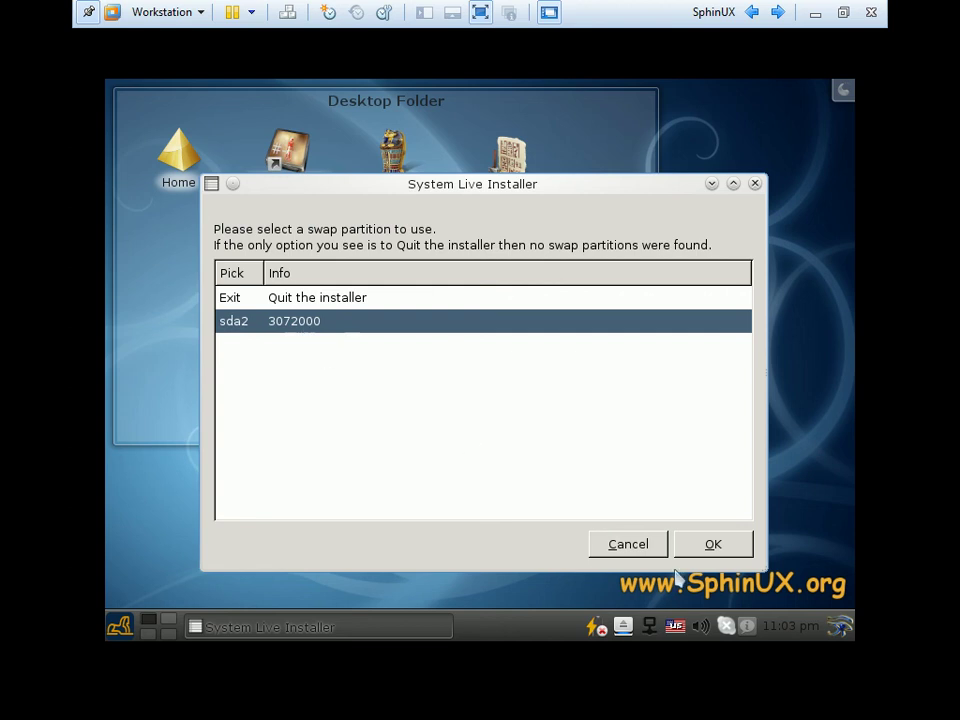
click(707, 547)
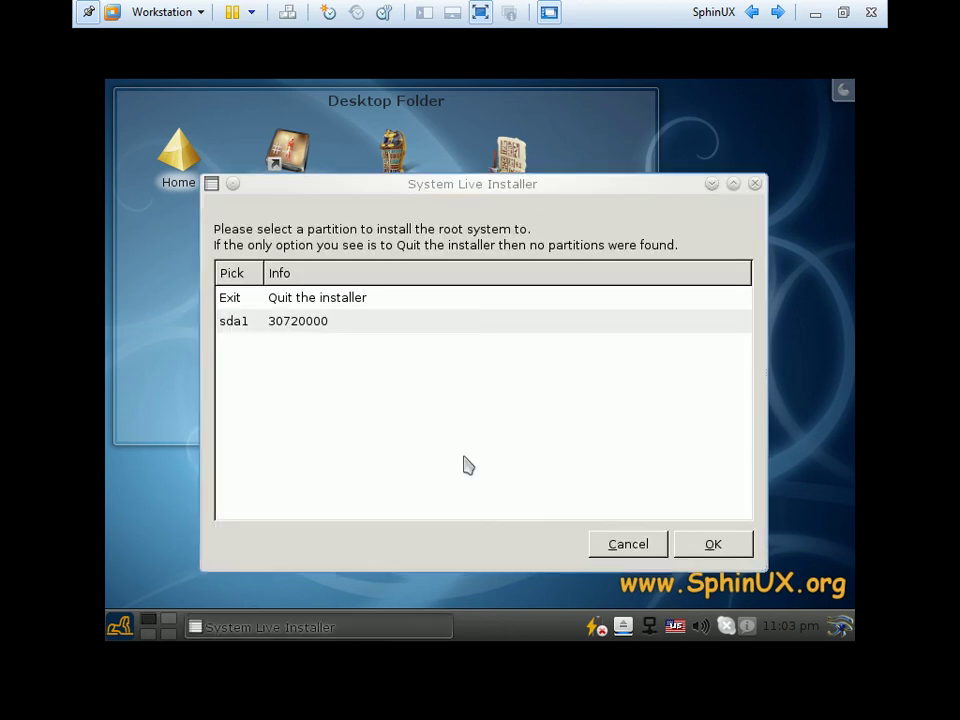
click(294, 325)
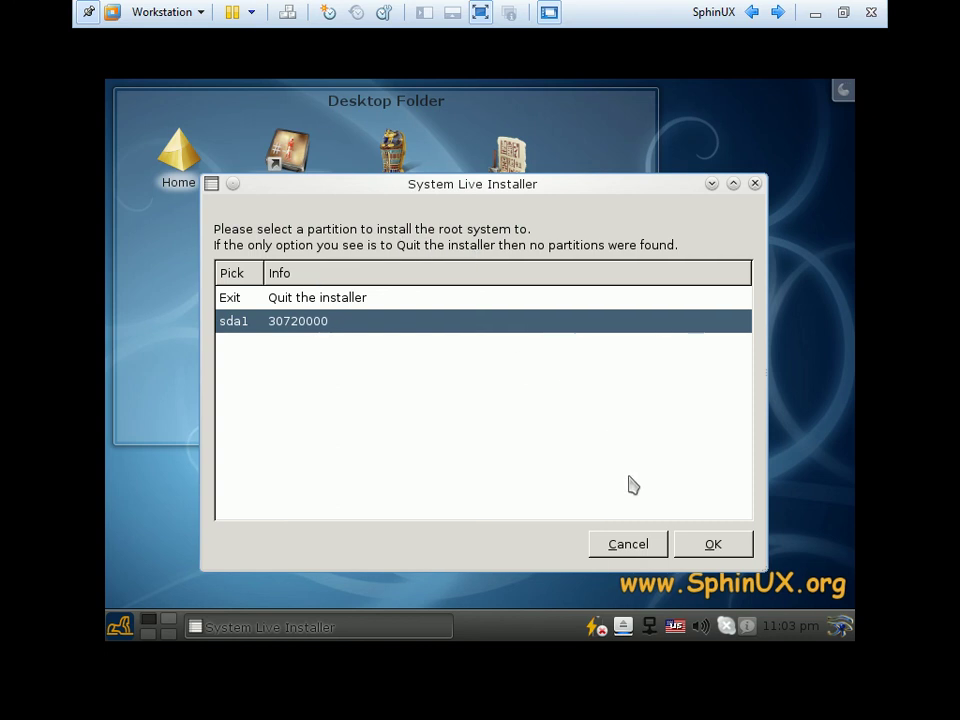
click(713, 548)
Format the root partition as ext4 and keep /home on the root partition
click(298, 286)
click(298, 306)
click(306, 285)
click(292, 310)
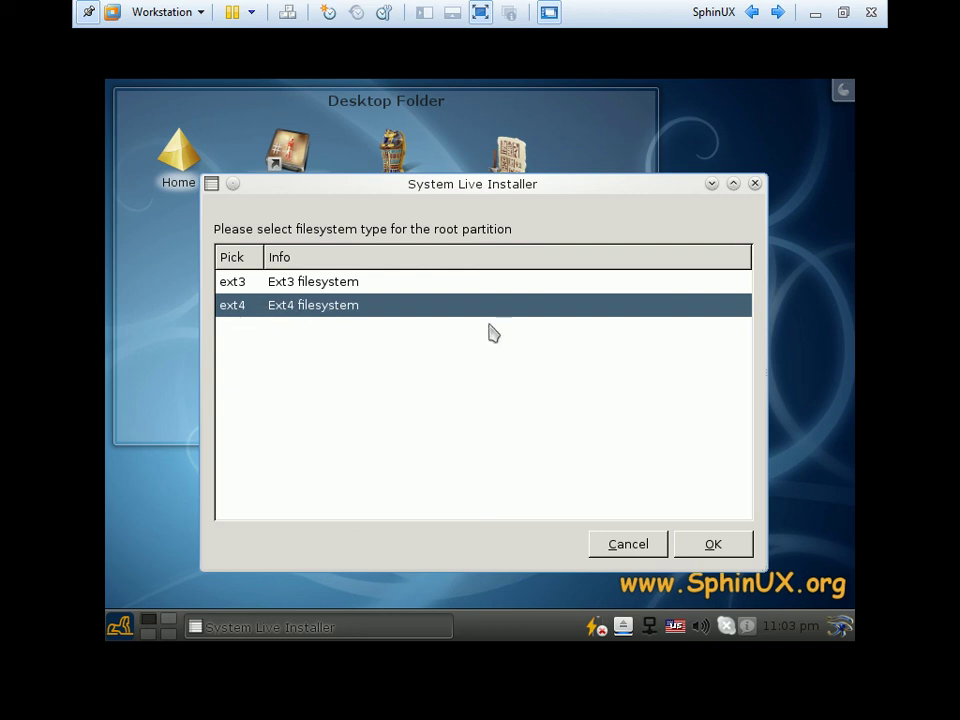
click(697, 546)
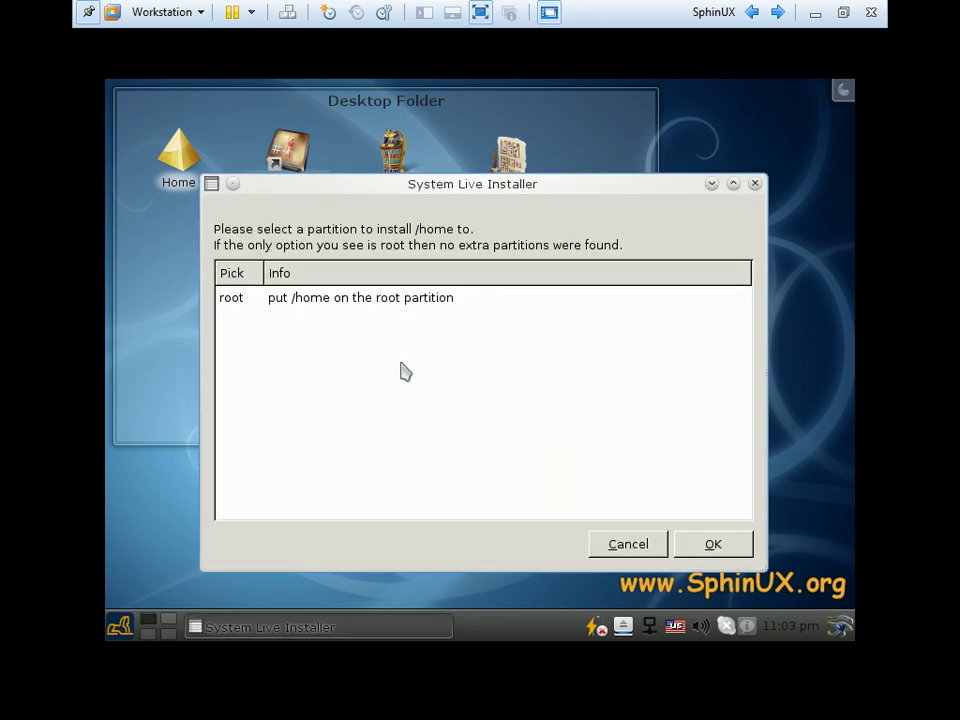
click(290, 302)
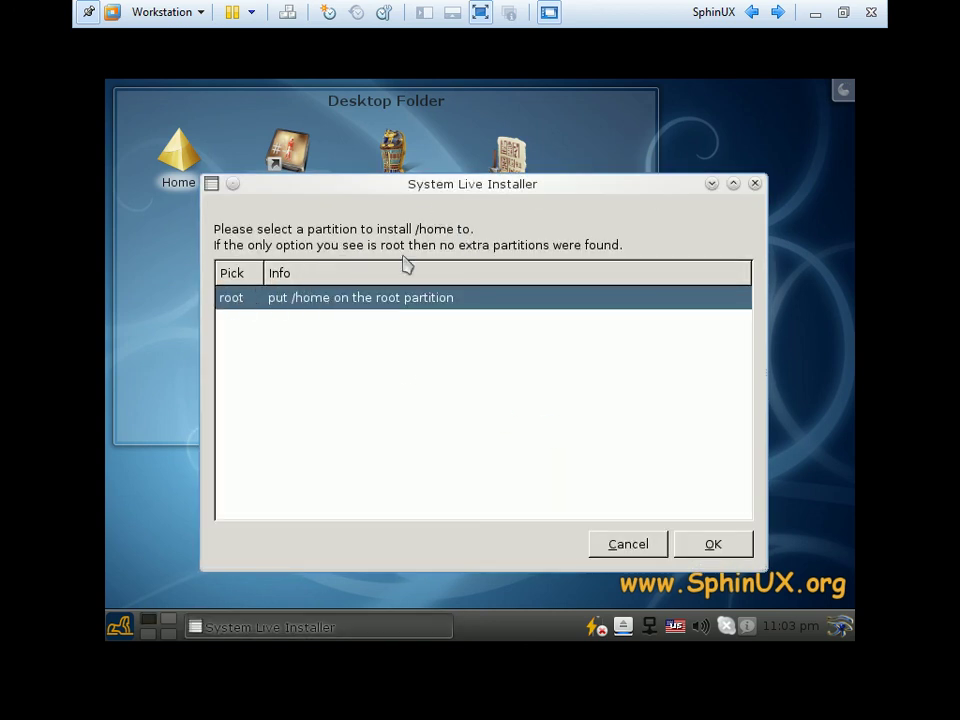
click(713, 546)
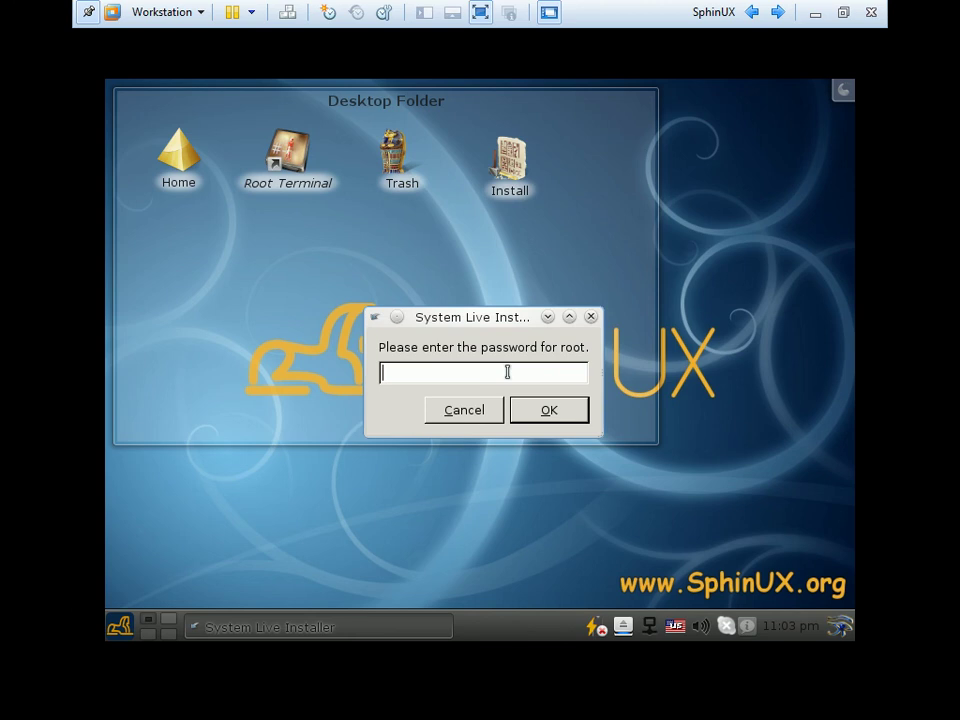
Enter and confirm the root password
text(ro)
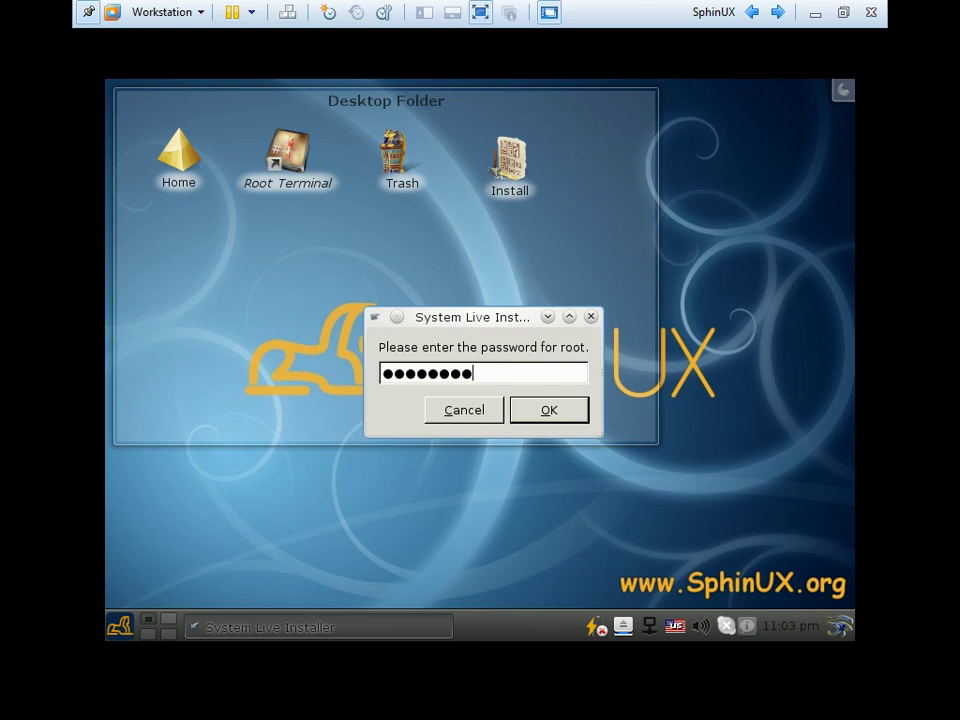
click(572, 416)
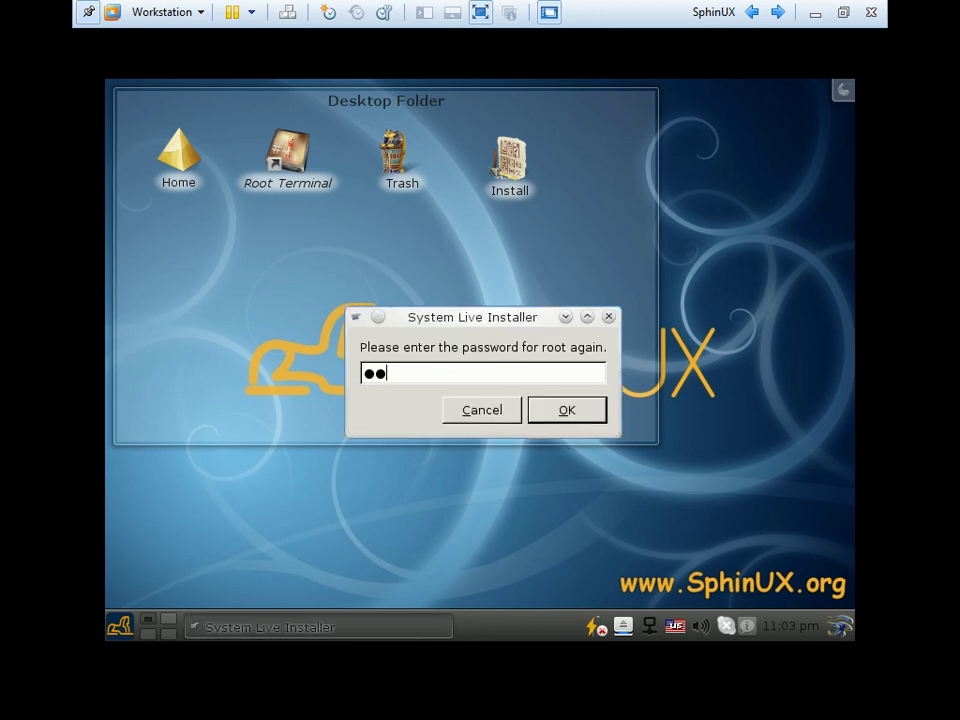
click(570, 411)
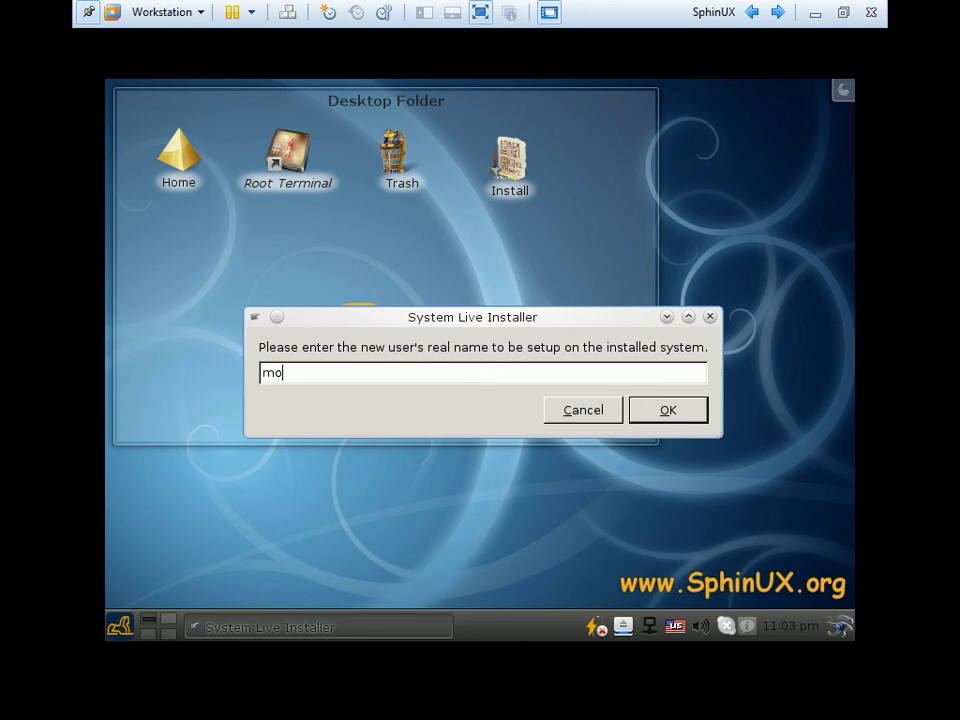
Create the new user with a real name, username and a confirmed password
text(momen)
click(666, 412)
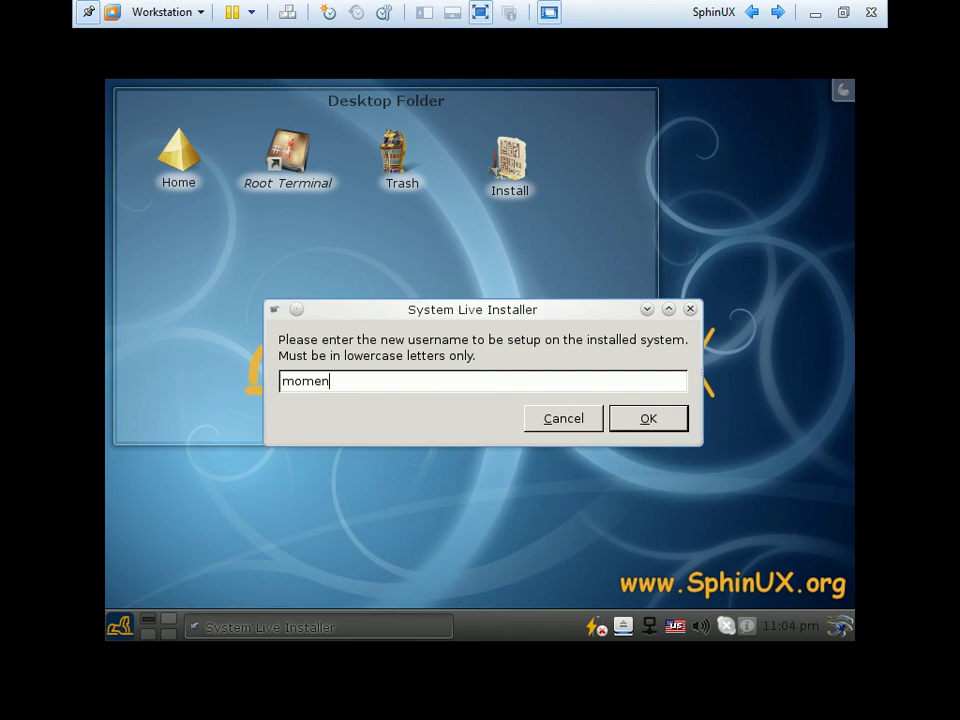
text(momen)
click(666, 422)
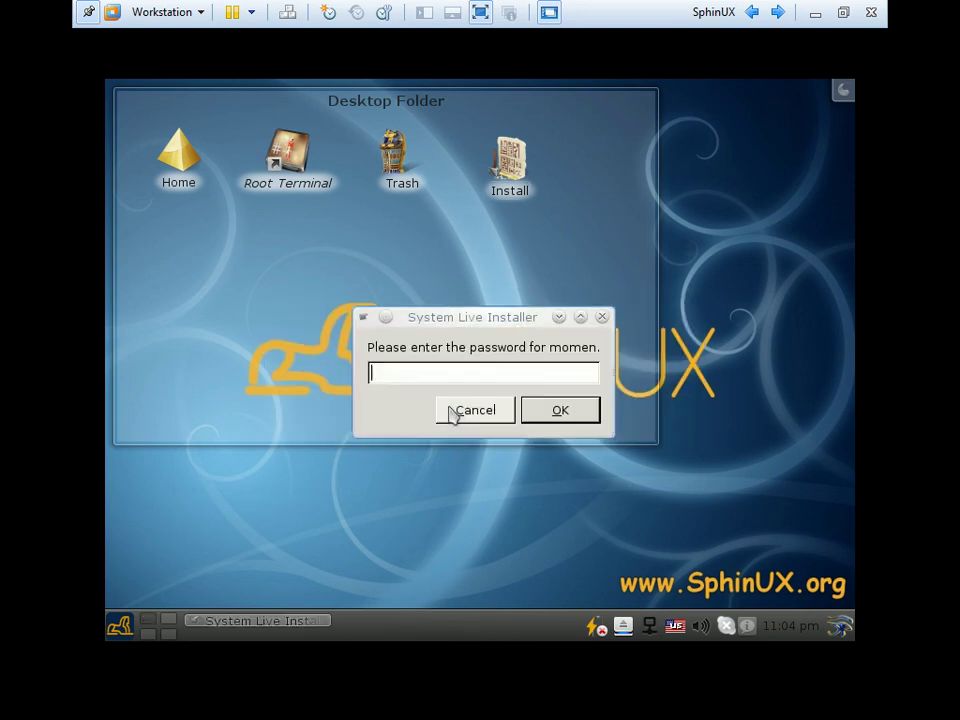
text(***)
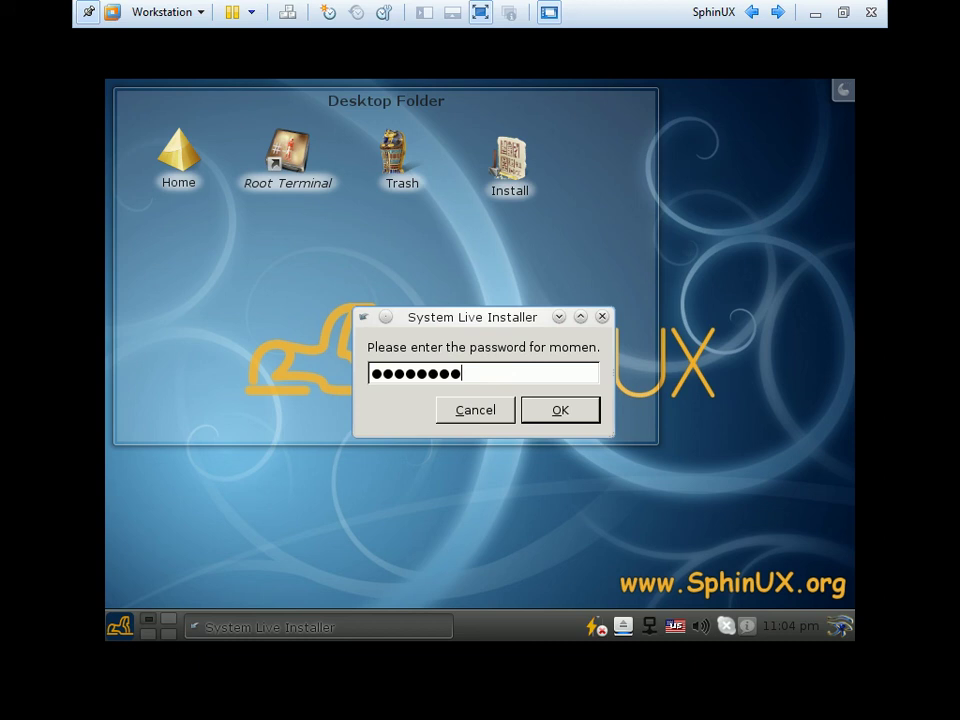
click(565, 416)
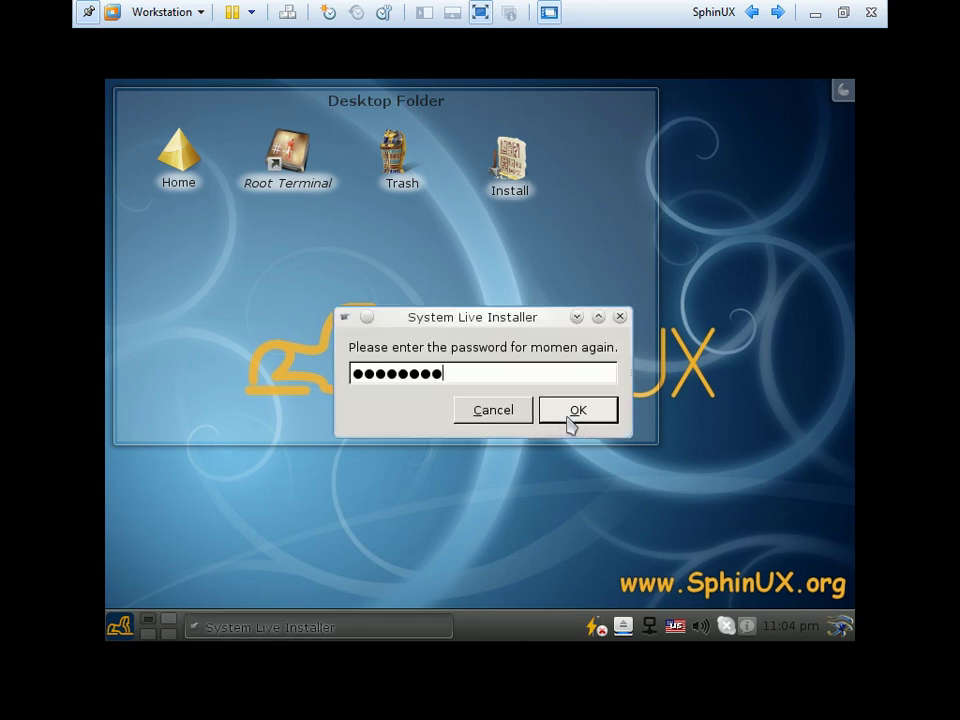
click(578, 420)
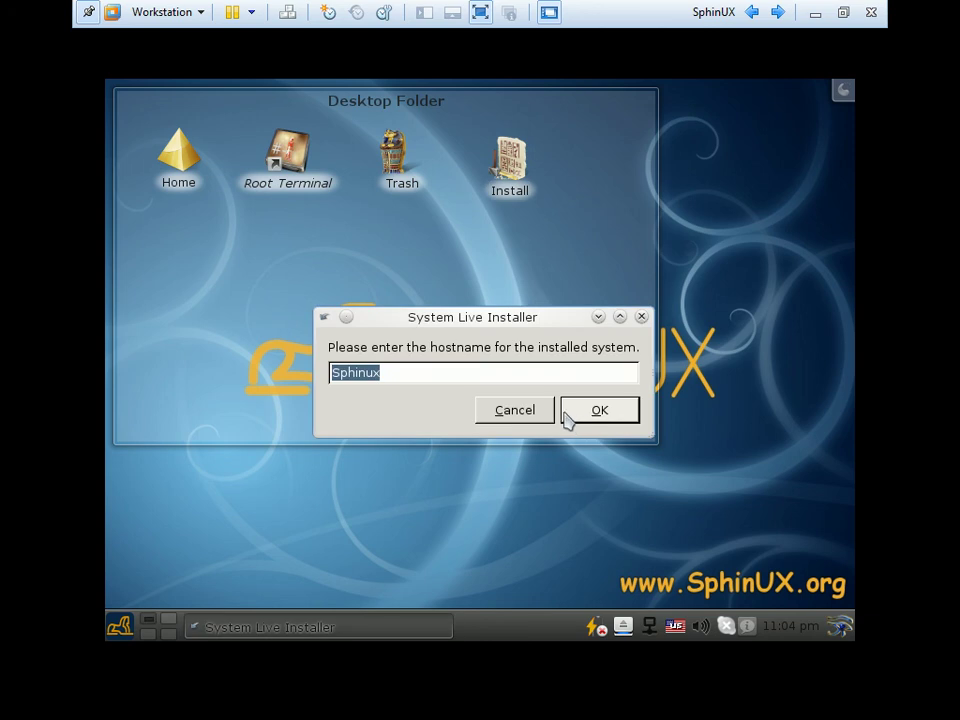
Keep the default hostname Sphinux for the installed system
click(420, 373)
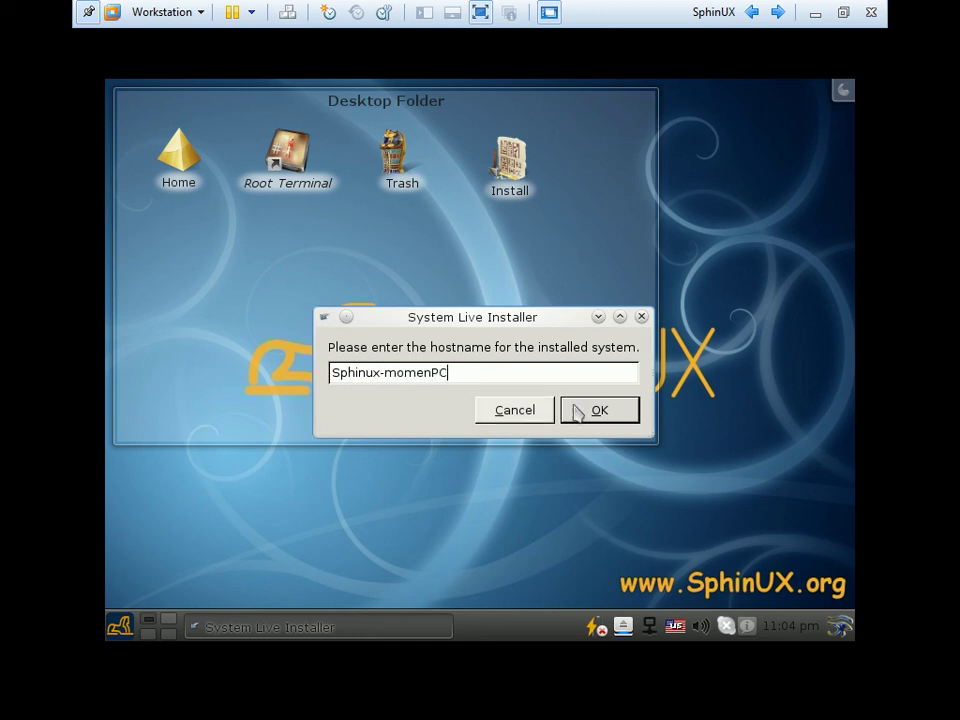
drag(461, 371, 332, 372)
click(531, 371)
click(600, 410)
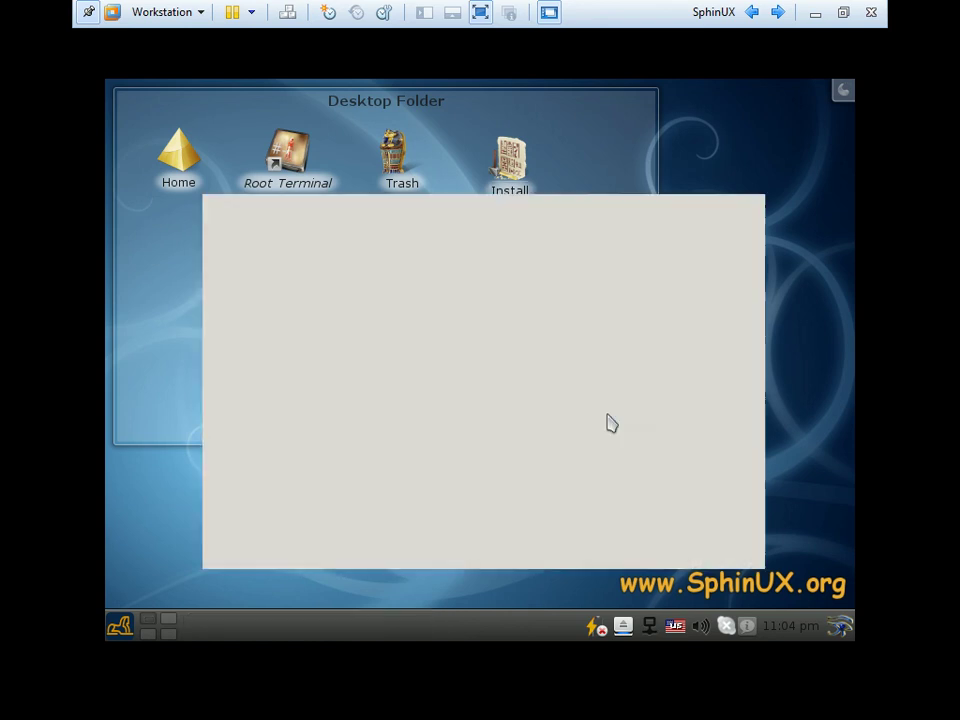
Install grub to the first drive's Master Boot Record
click(289, 319)
click(292, 302)
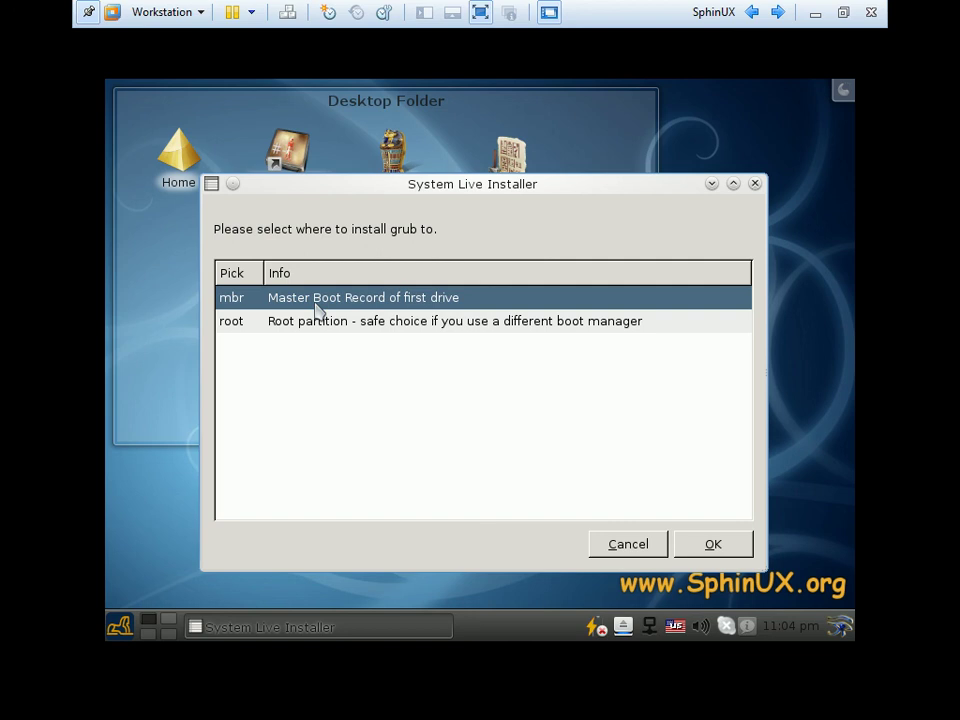
drag(478, 202, 431, 176)
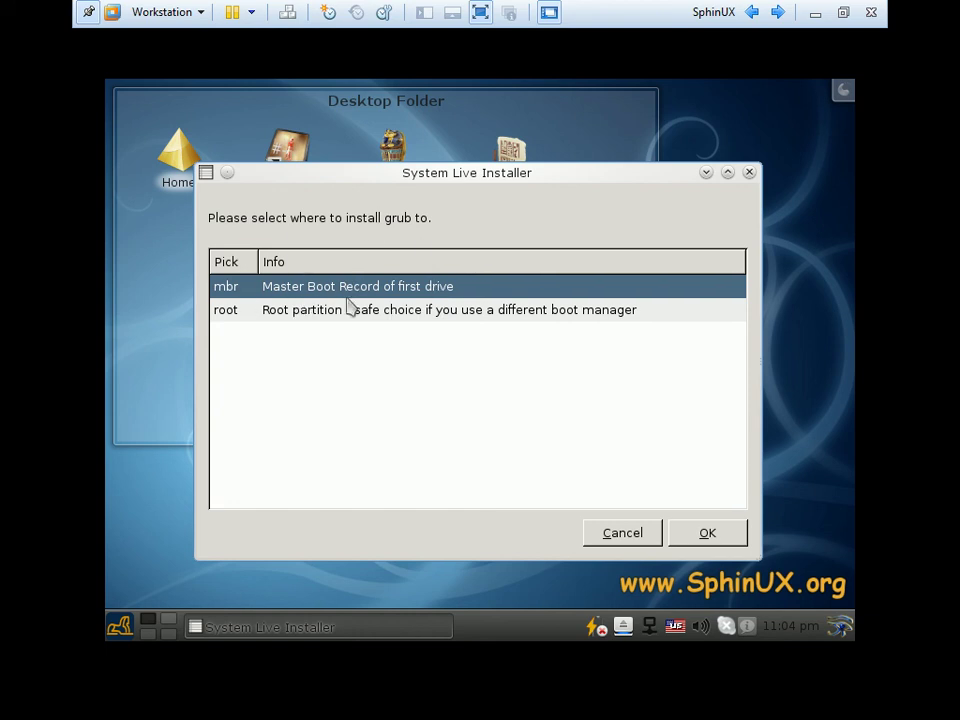
click(692, 537)
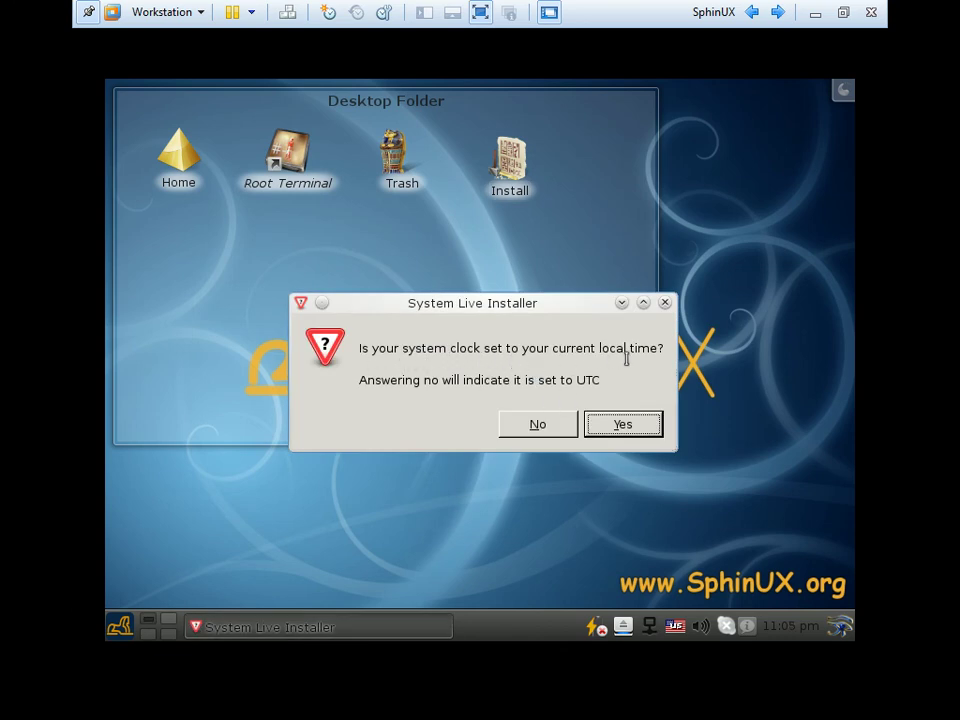
Keep the system clock on local time and set the timezone to Africa/Cairo
click(619, 428)
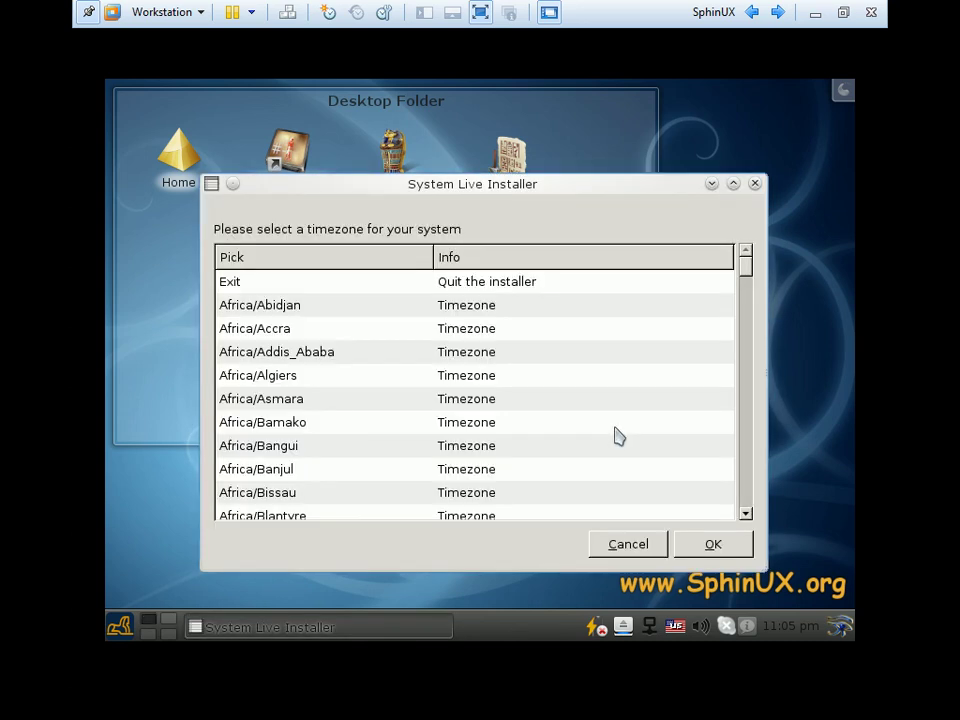
click(392, 378)
scroll(392, 395, down, 3)
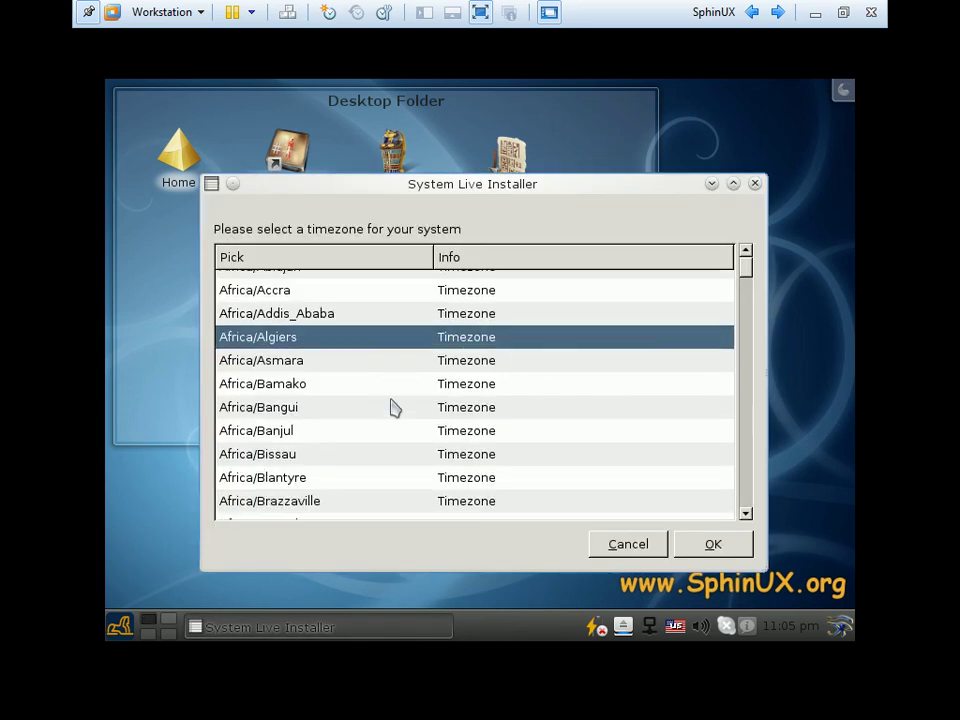
scroll(392, 410, down, 1)
click(272, 396)
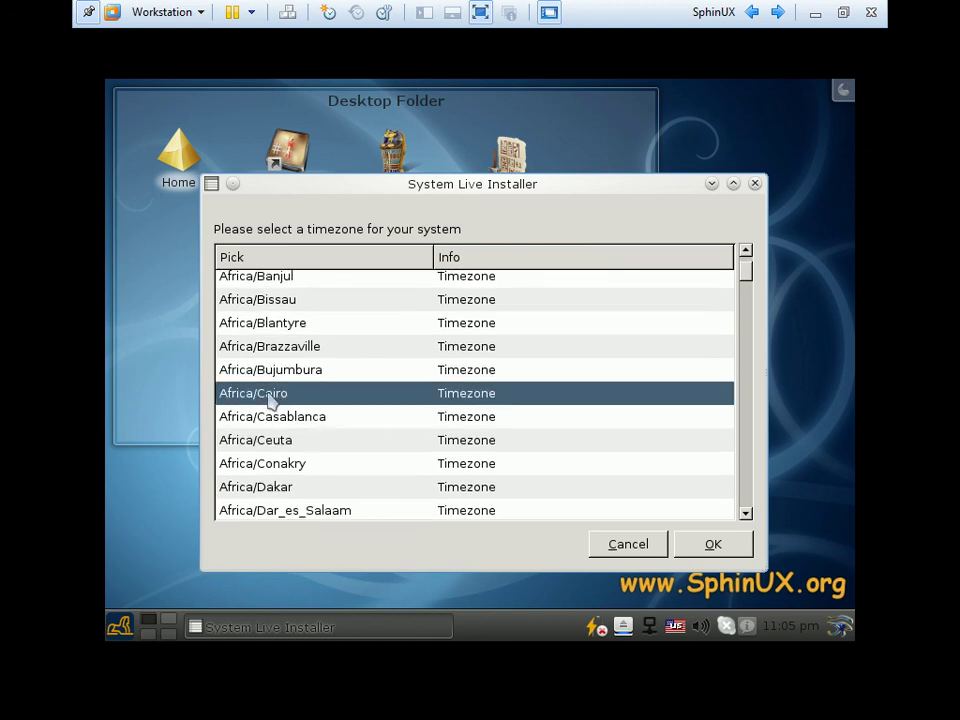
click(714, 546)
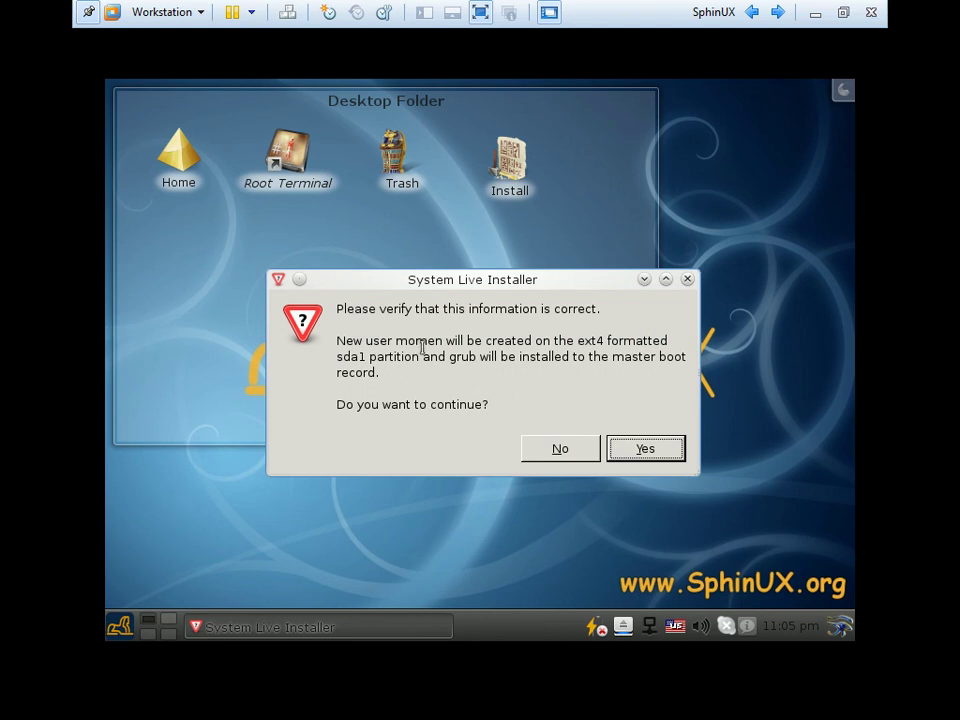
Review the installation summary and approve it to start copying files
drag(458, 345, 634, 341)
double_click(637, 341)
triple_click(394, 356)
click(640, 452)
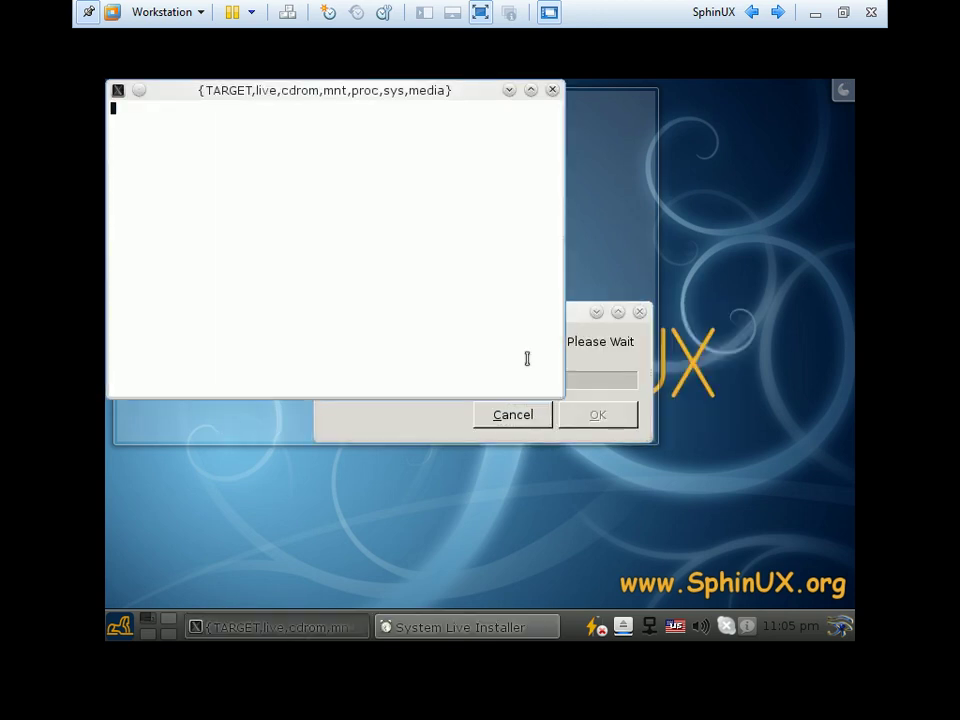
Raise the installer progress window and drag it toward the right of the desktop
click(572, 328)
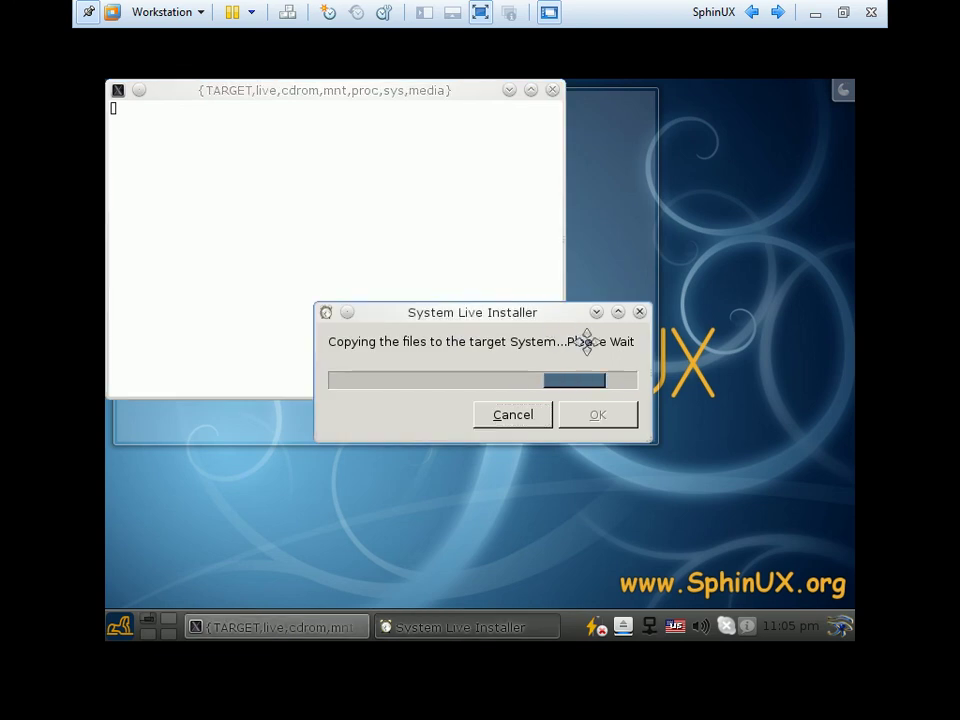
drag(543, 318, 654, 343)
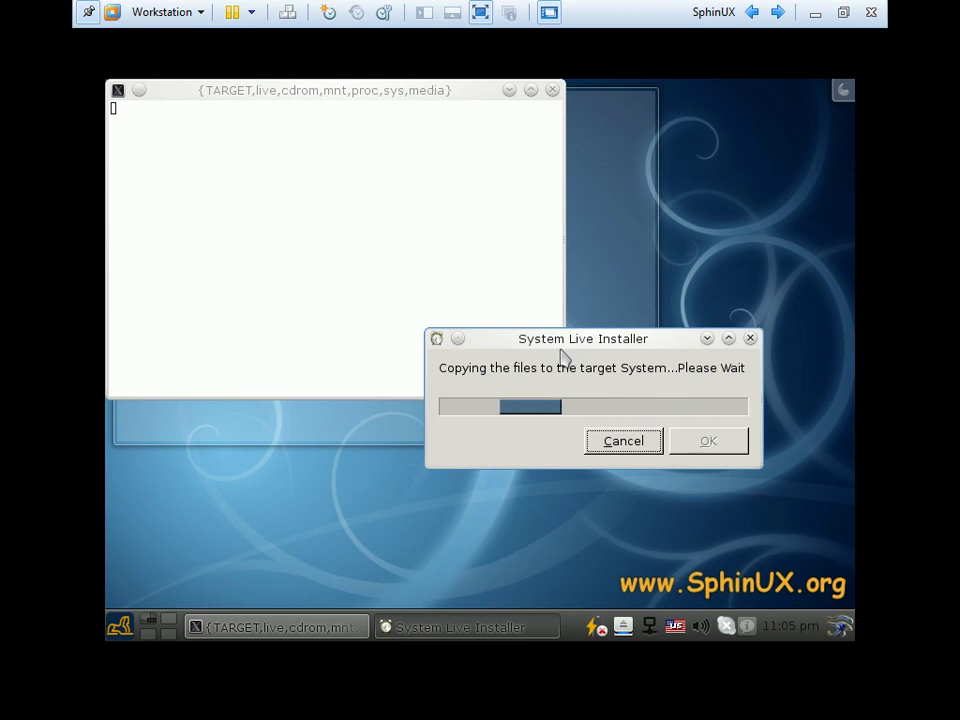
drag(568, 343, 659, 326)
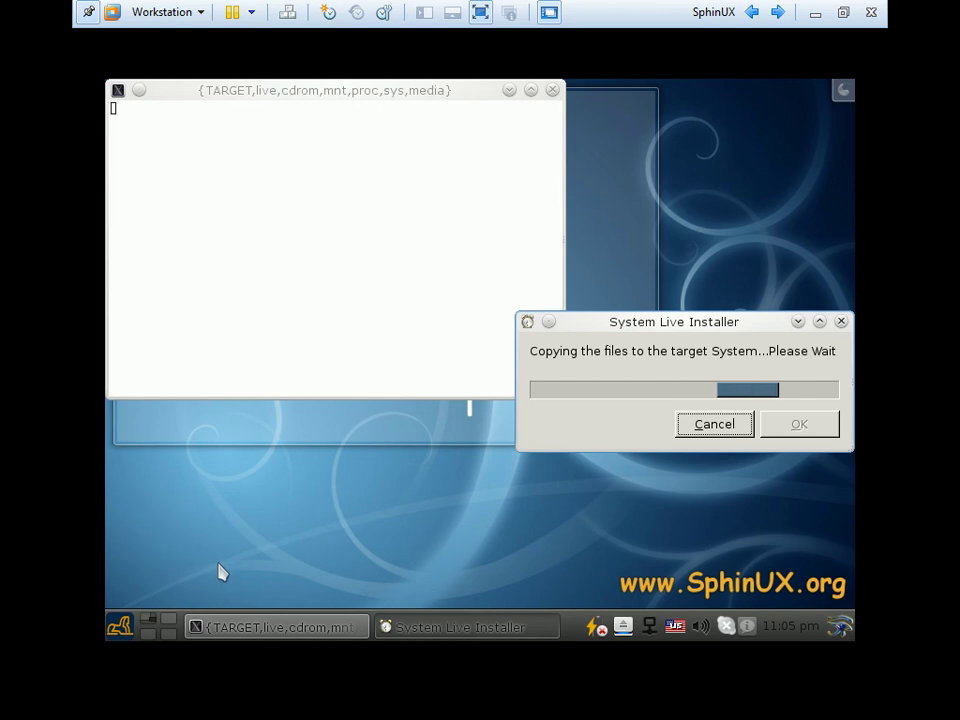
Launch the web browser, search the launcher for 'wire', then close Firefox
click(119, 627)
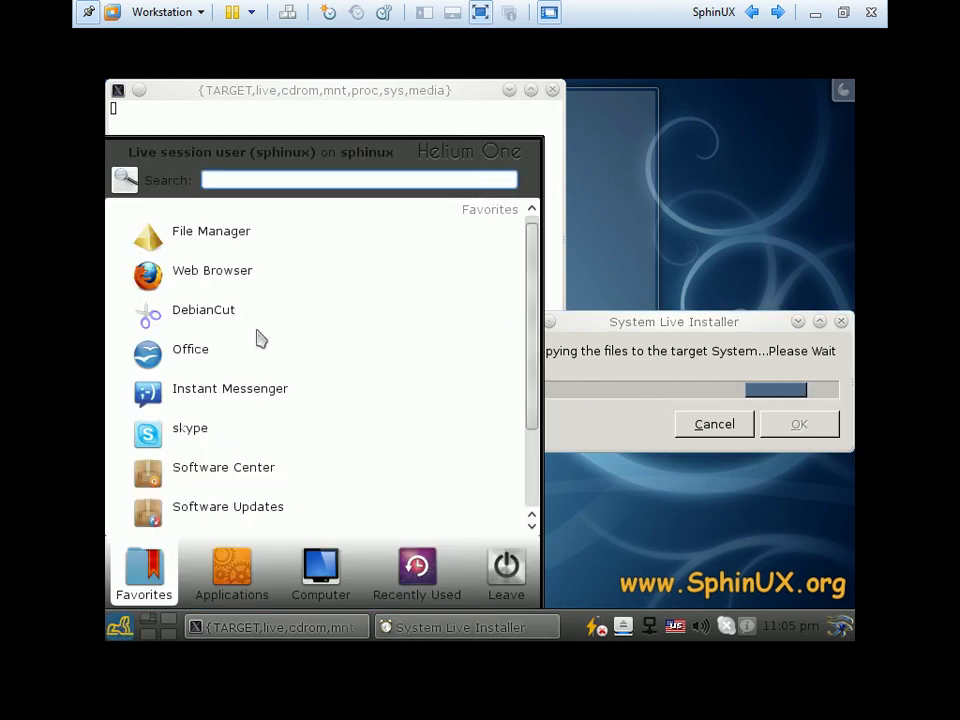
click(221, 274)
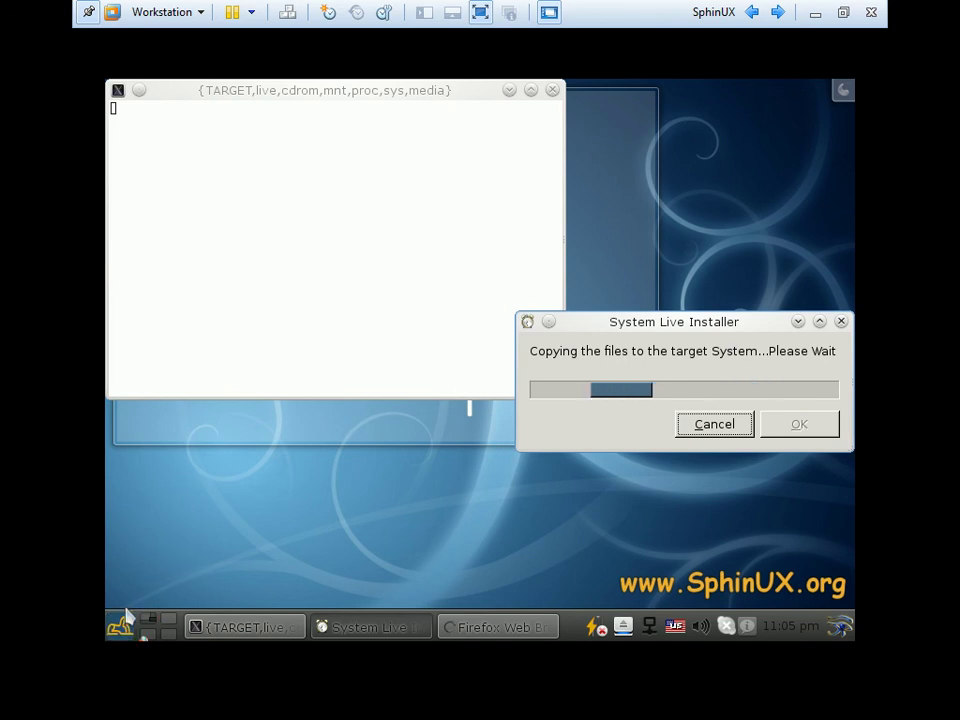
key(super)
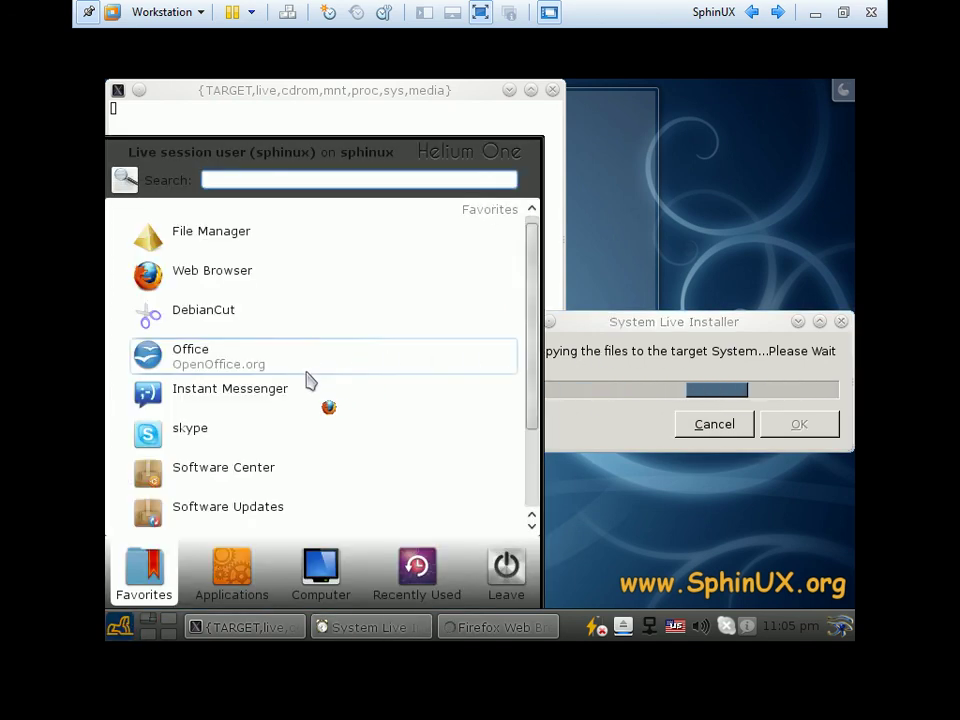
scroll(308, 380, down, 3)
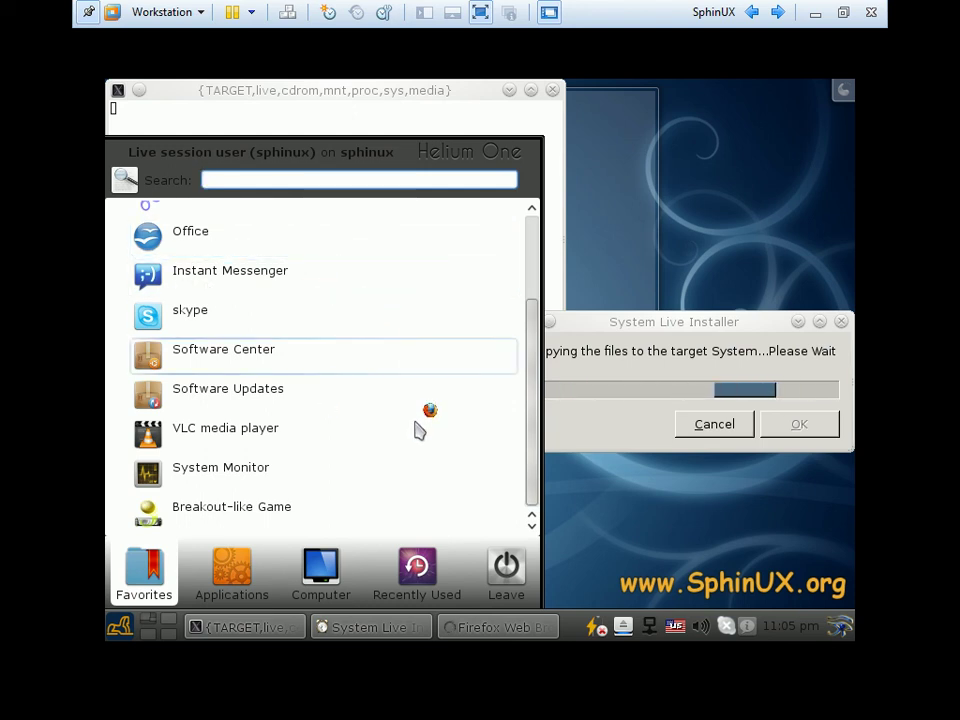
text(w)
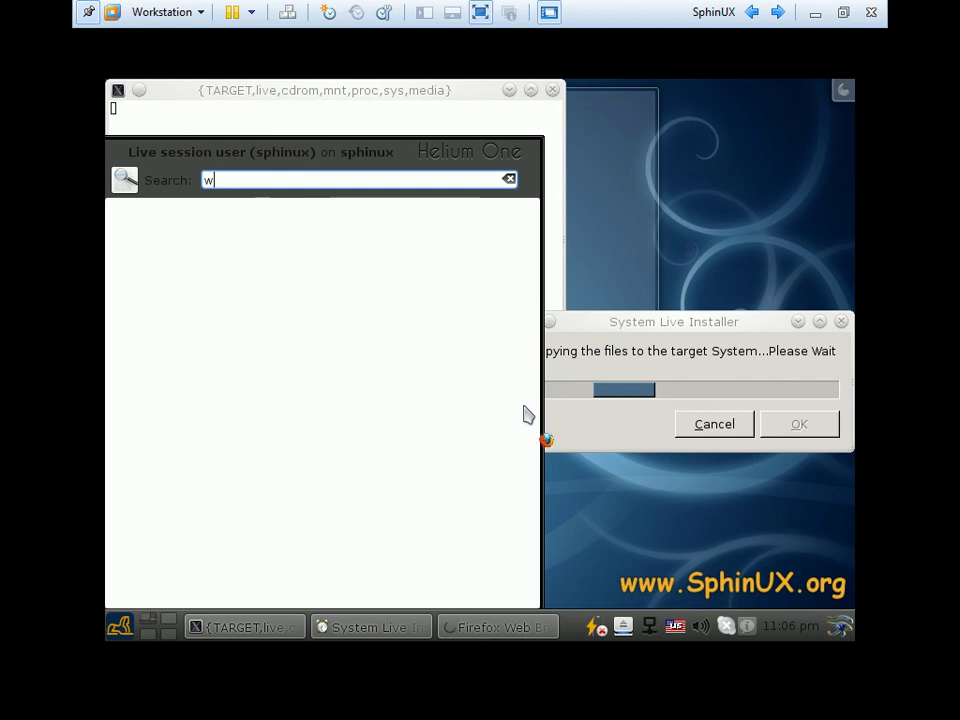
text(ire)
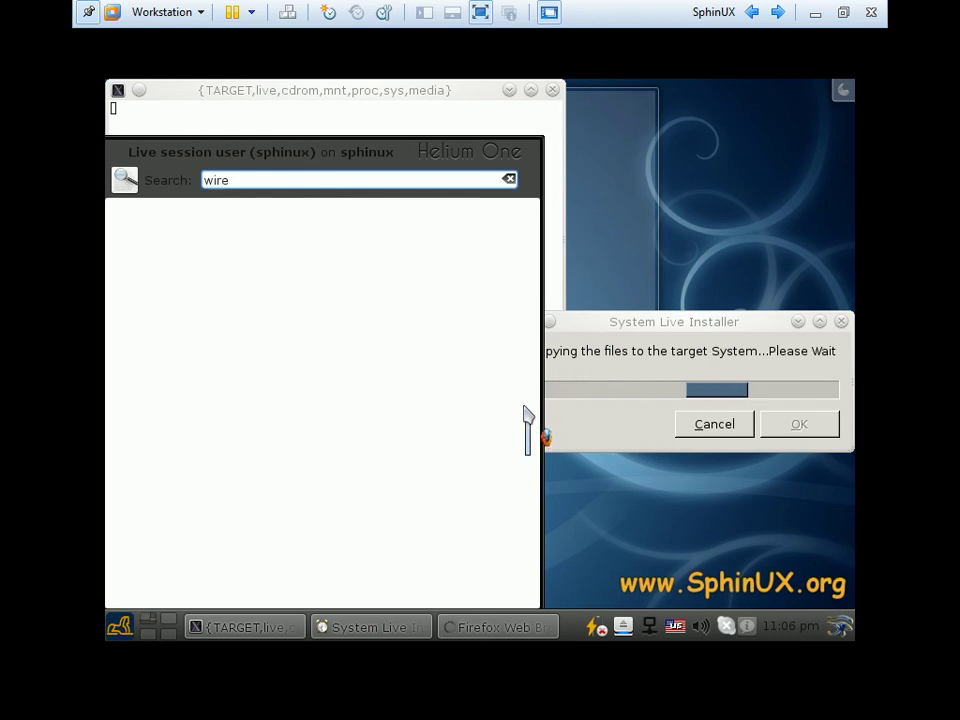
key(BackSpace)
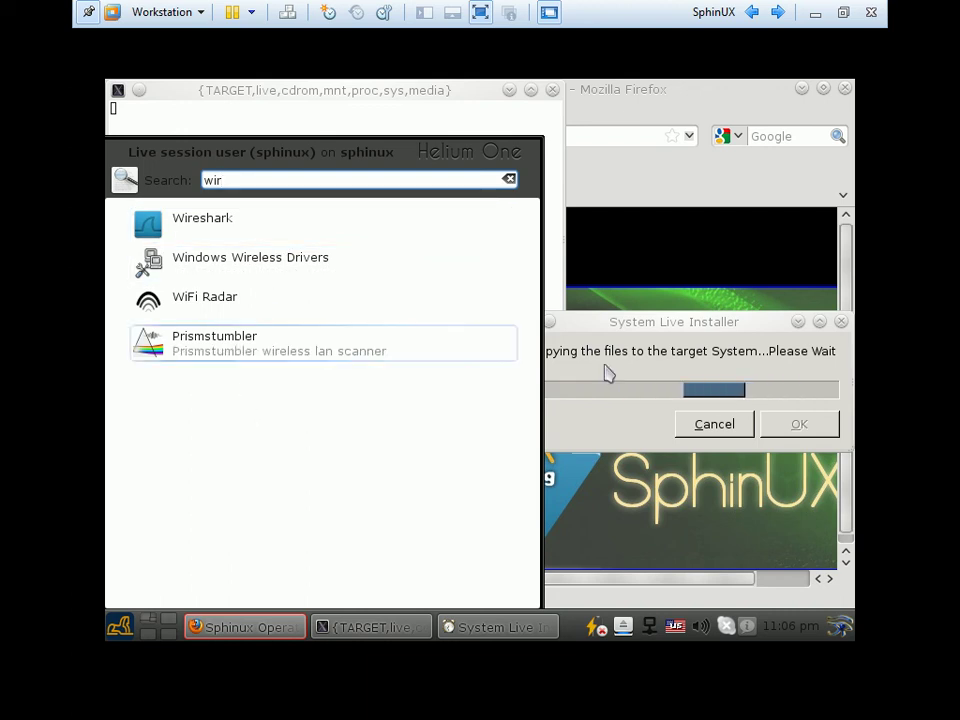
click(627, 345)
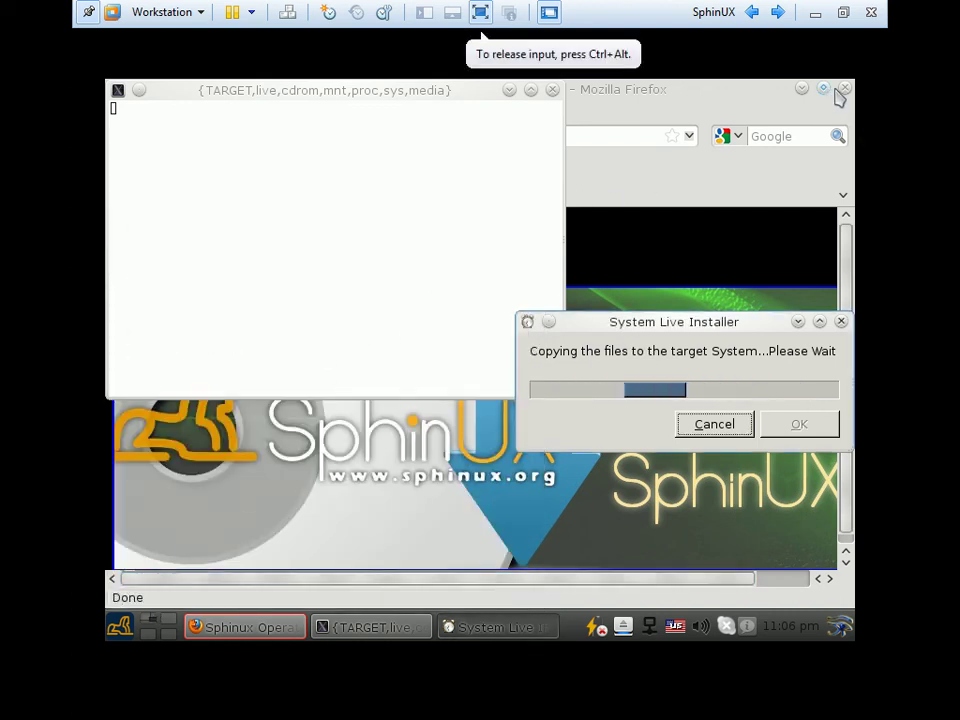
key(alt+F4)
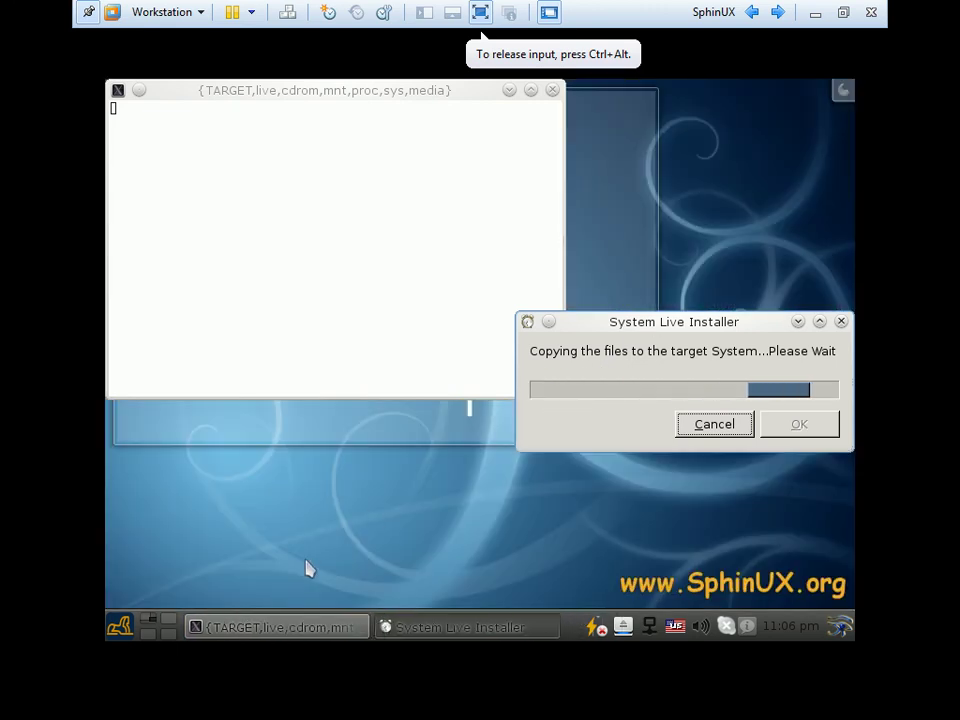
Rearrange the terminal and progress windows, then launch the instant messenger
drag(425, 95, 520, 189)
drag(409, 161, 337, 223)
click(722, 336)
drag(705, 328, 605, 336)
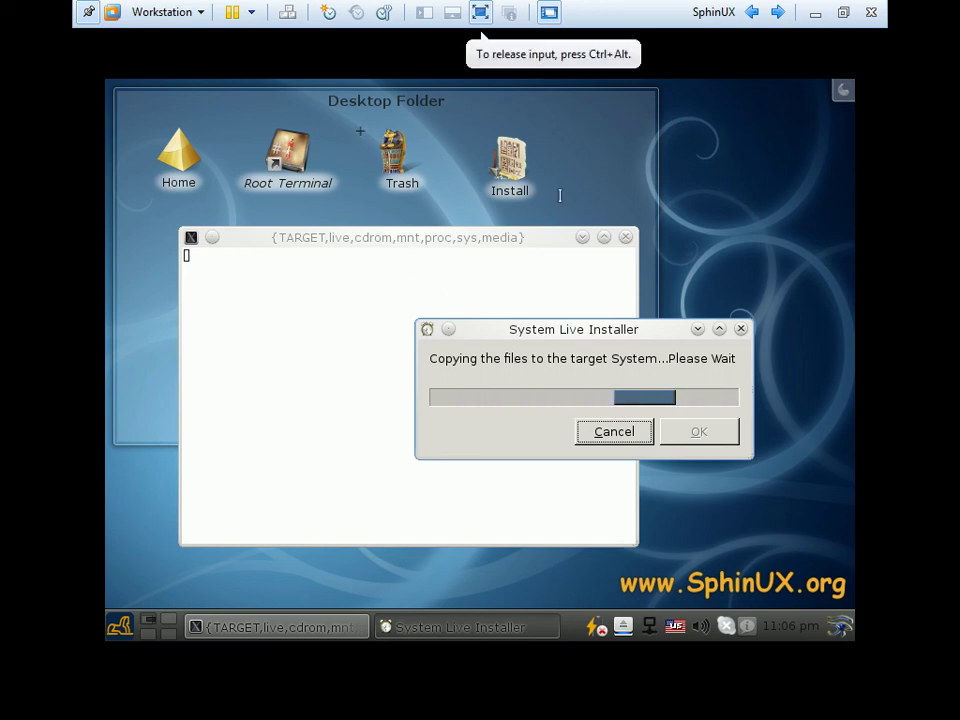
click(121, 628)
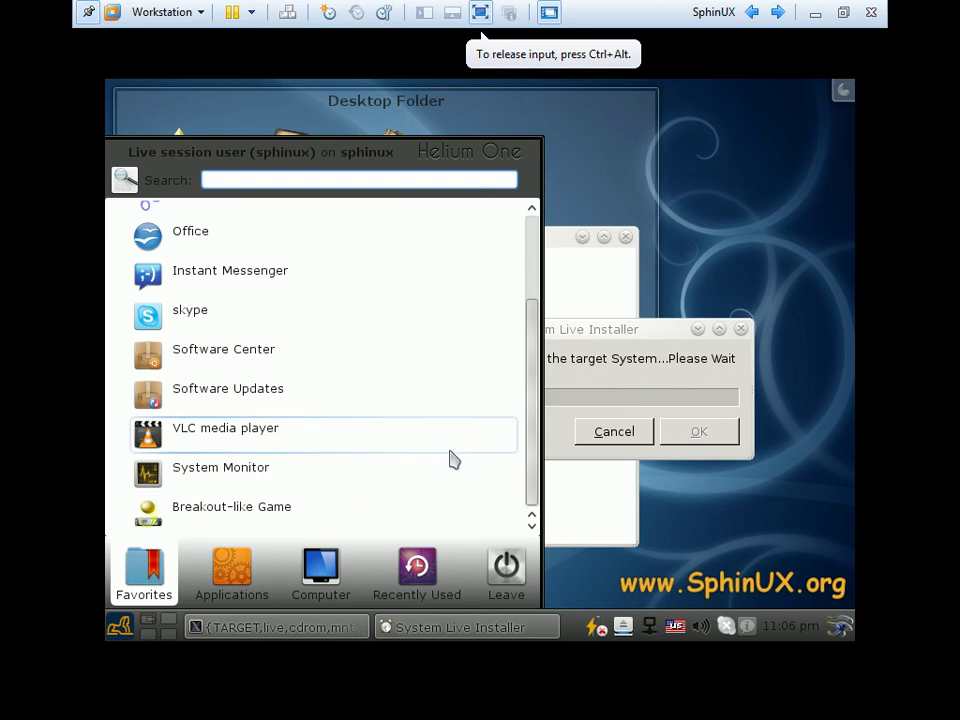
scroll(450, 459, up, 3)
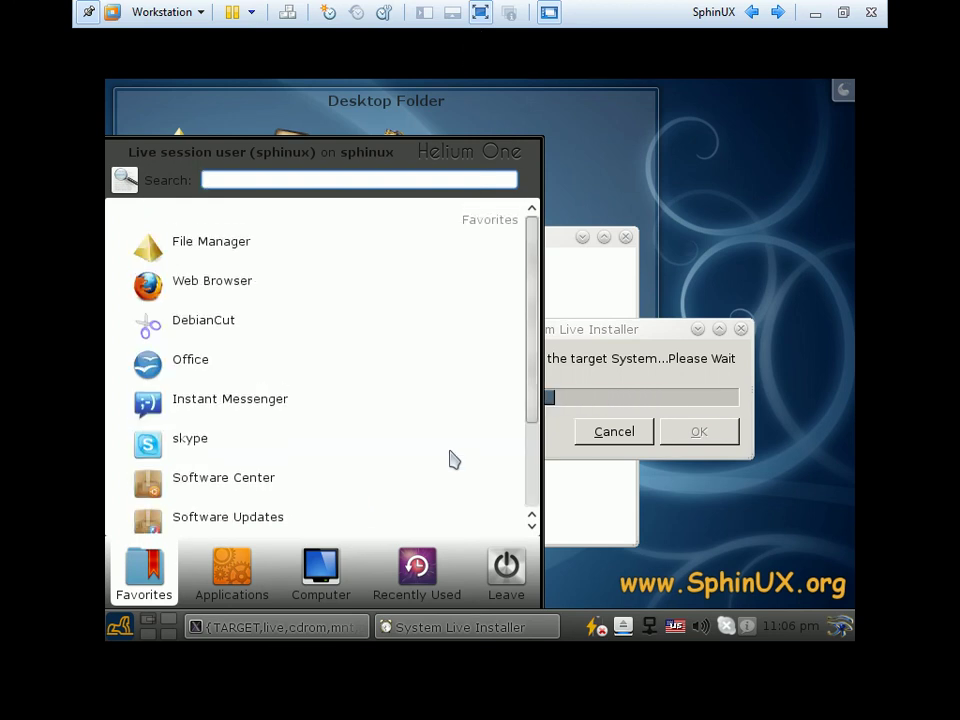
click(206, 403)
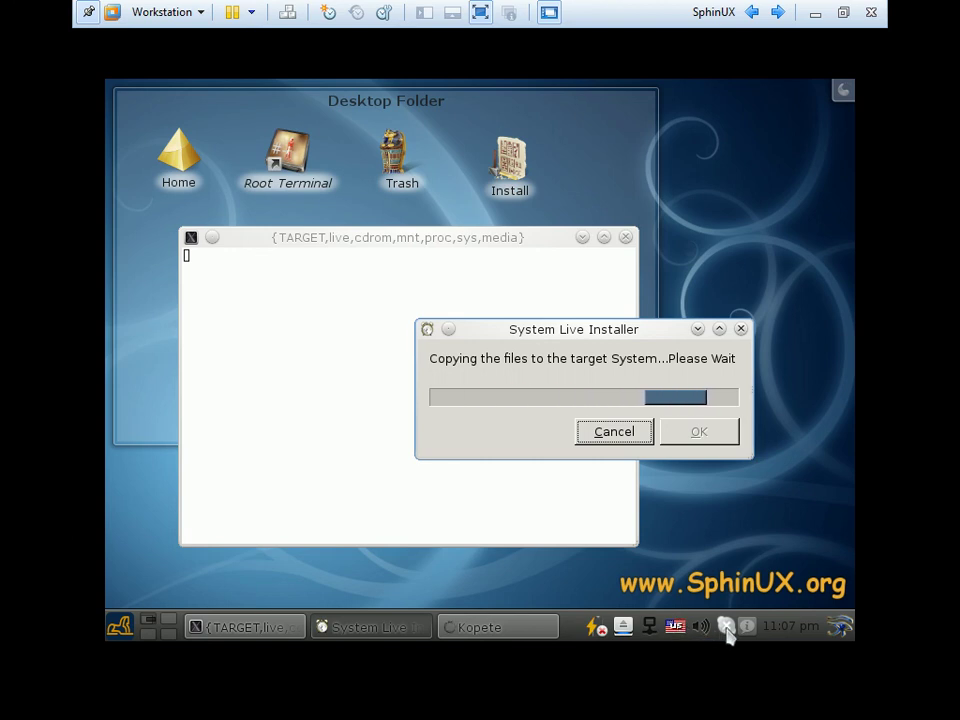
Minimize the VM and advance the presentation to the Thank You For Your Attention slide
click(815, 14)
key(Right)
key(Right)
key(Right)
key(Right)
key(Right)
key(Right)
key(Right)
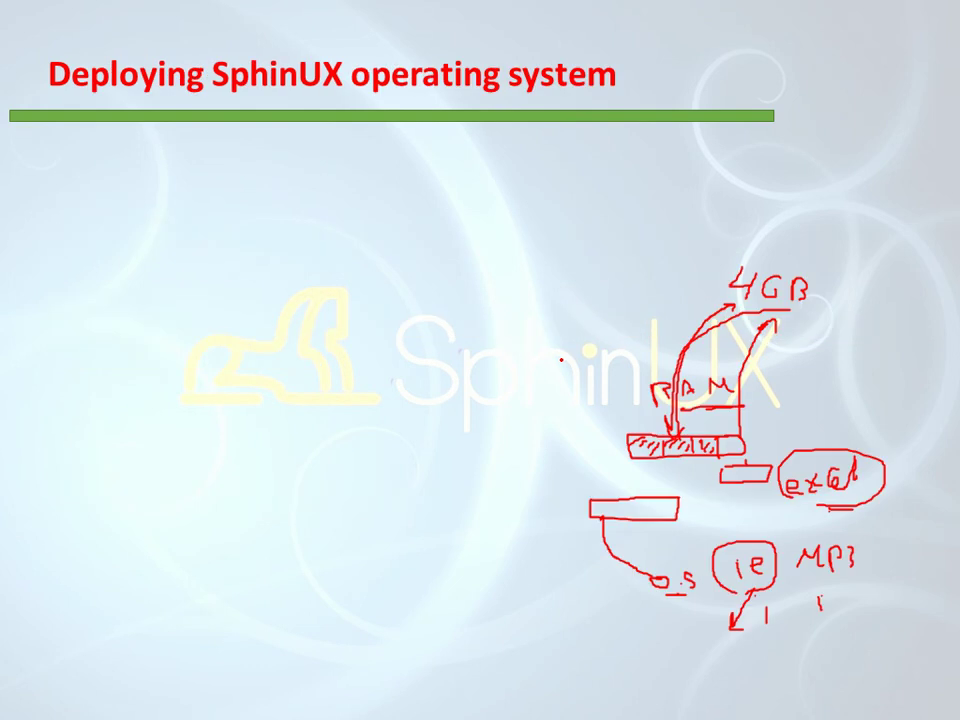
key(Right)
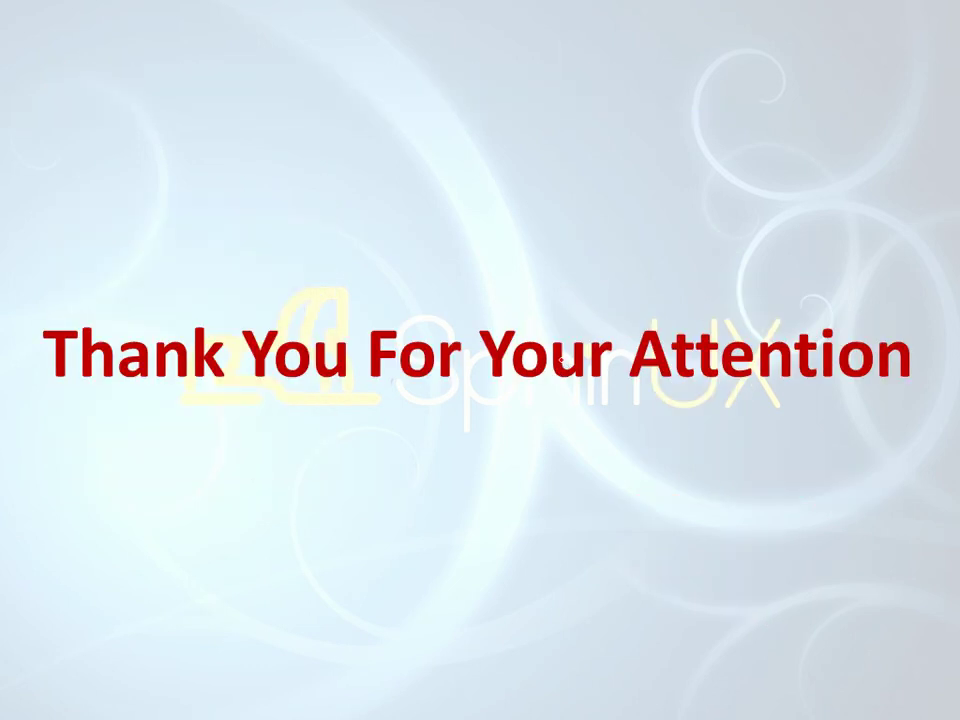